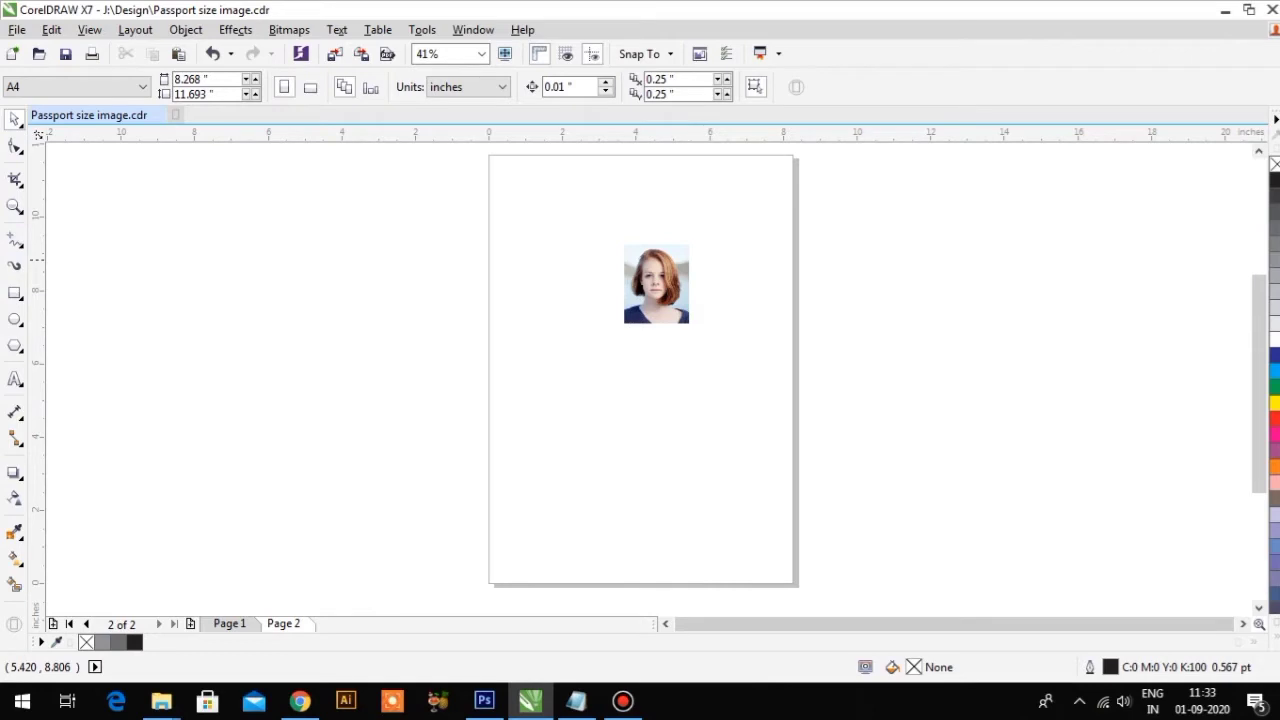
Show the Page size preset list for the passport photo document.
click(125, 87)
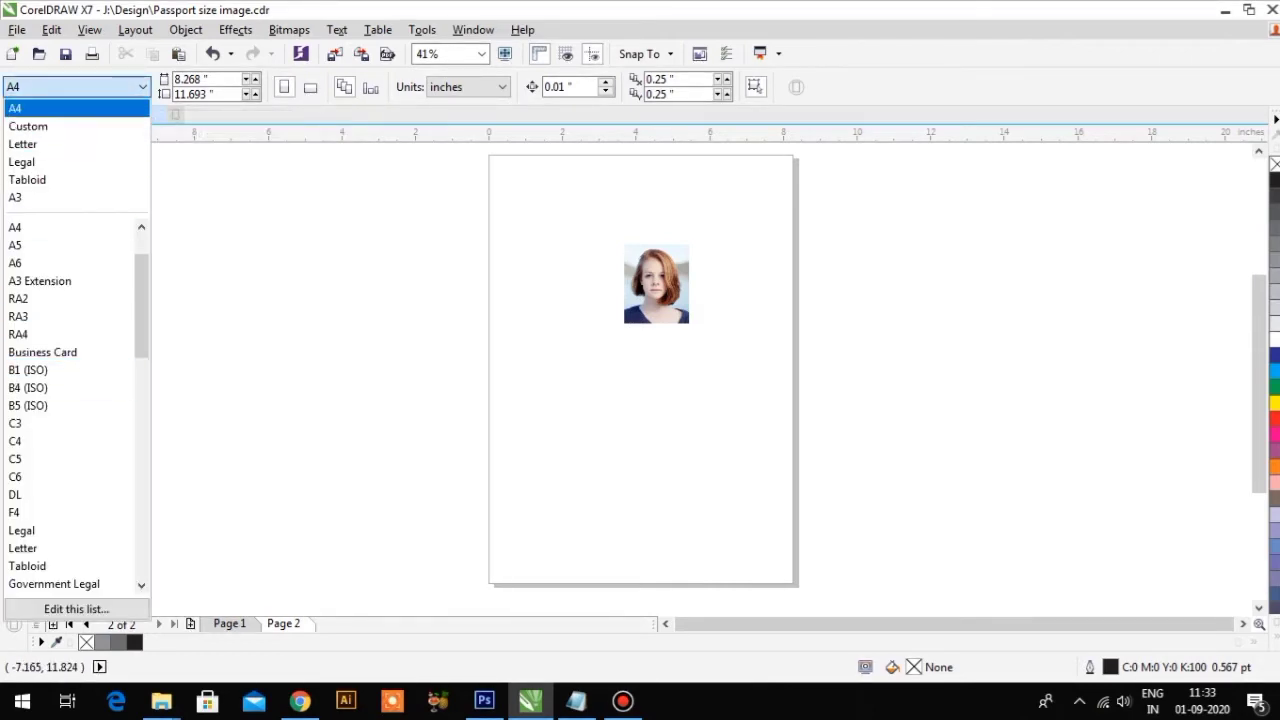
Confirm A4 as the page size and switch the document units to inches.
click(30, 108)
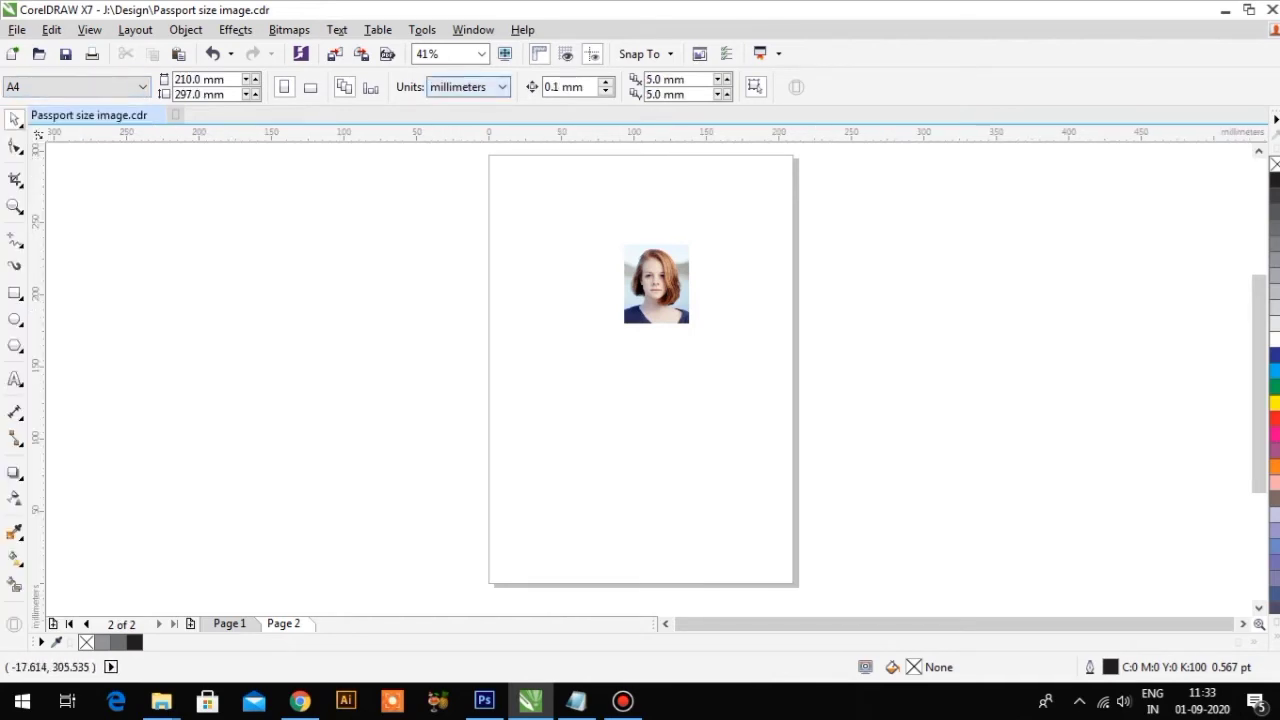
click(468, 87)
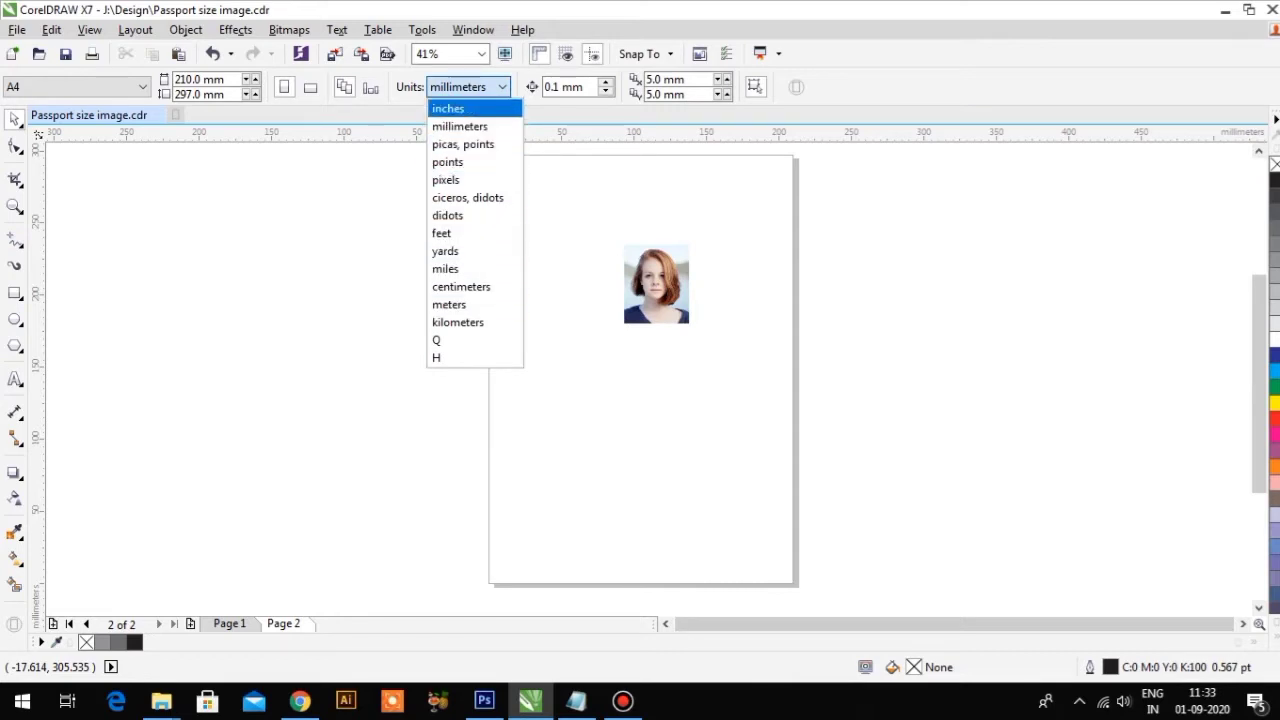
click(448, 108)
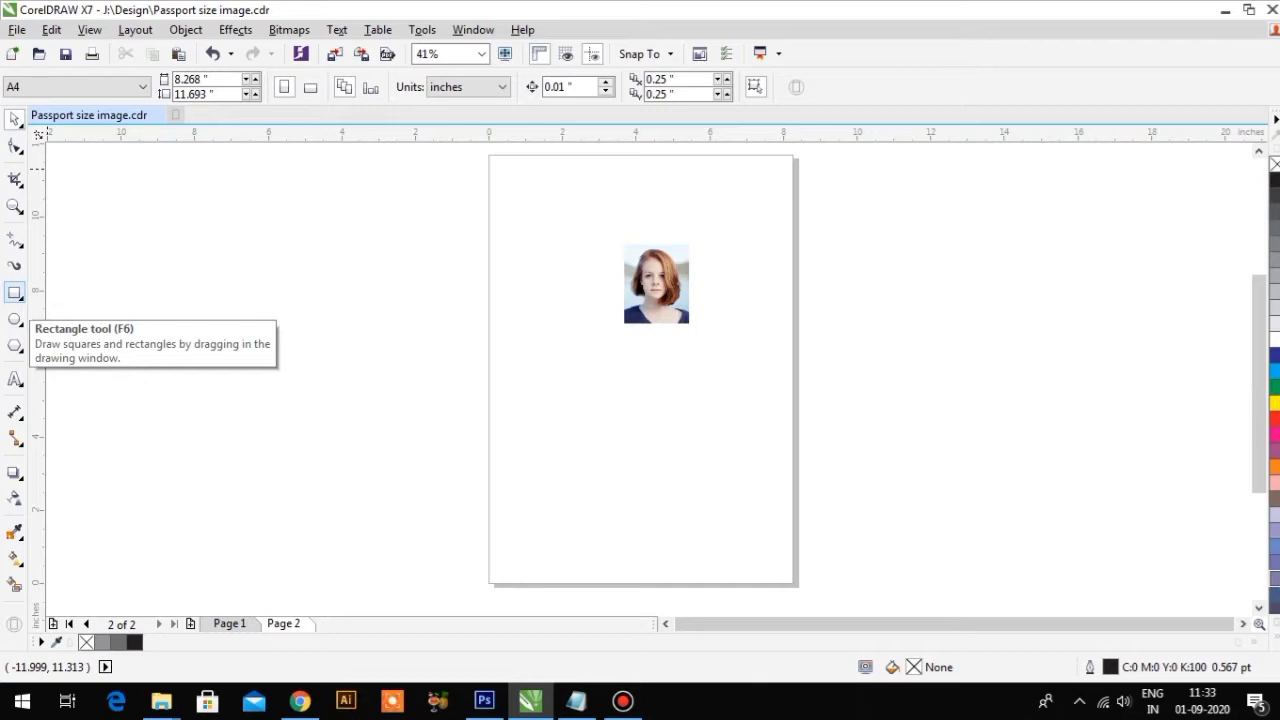
Create a rectangle matching the A4 page, then draw a trial rectangle left of the page.
double_click(15, 292)
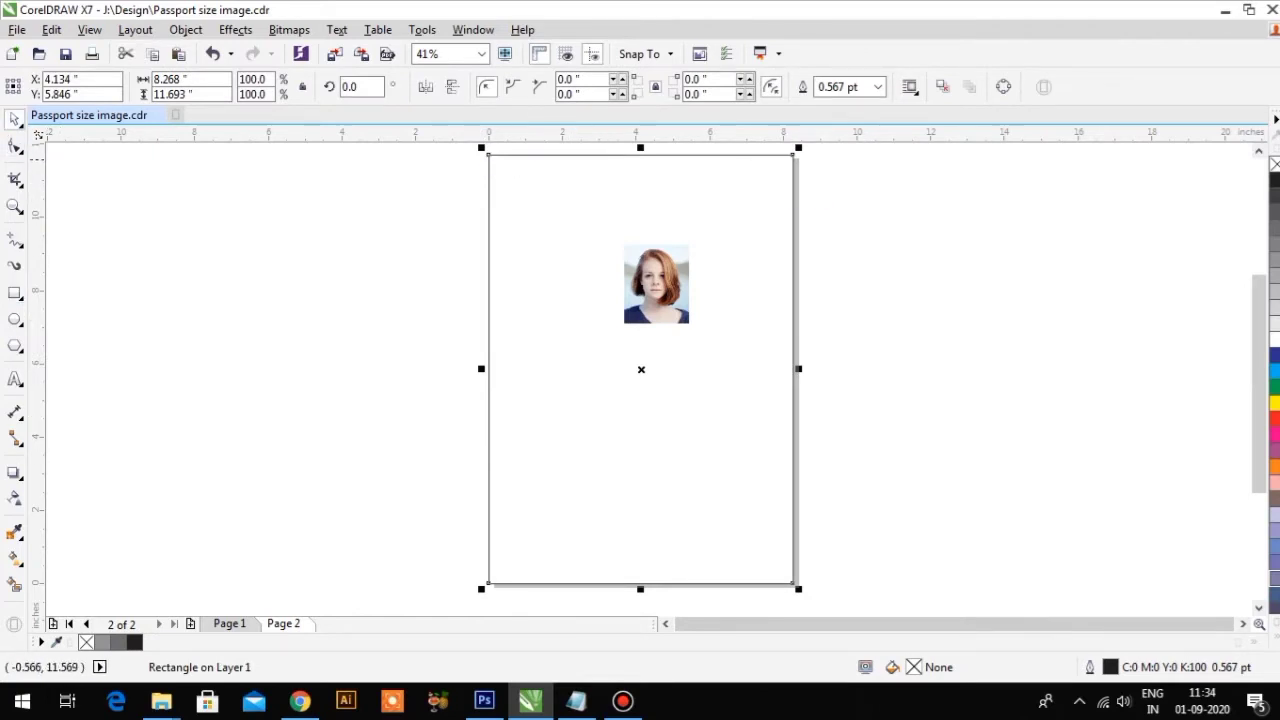
key(space)
key(Escape)
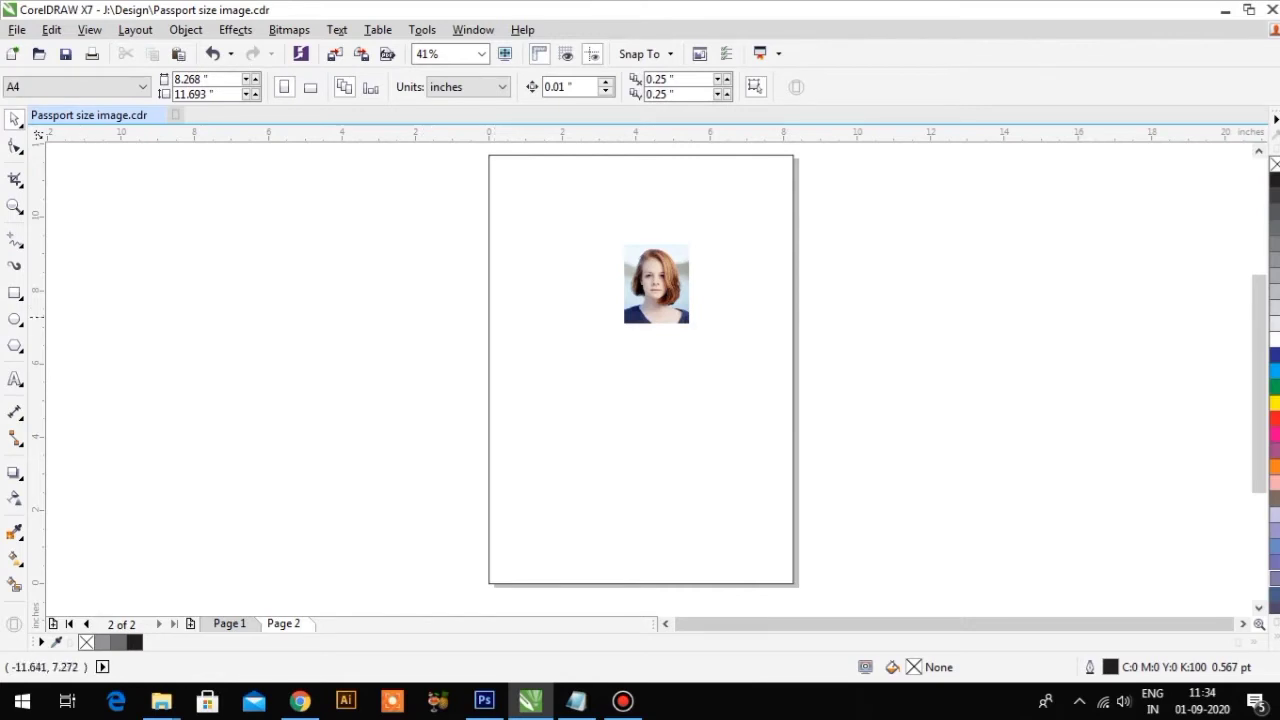
key(space)
drag(247, 192, 463, 450)
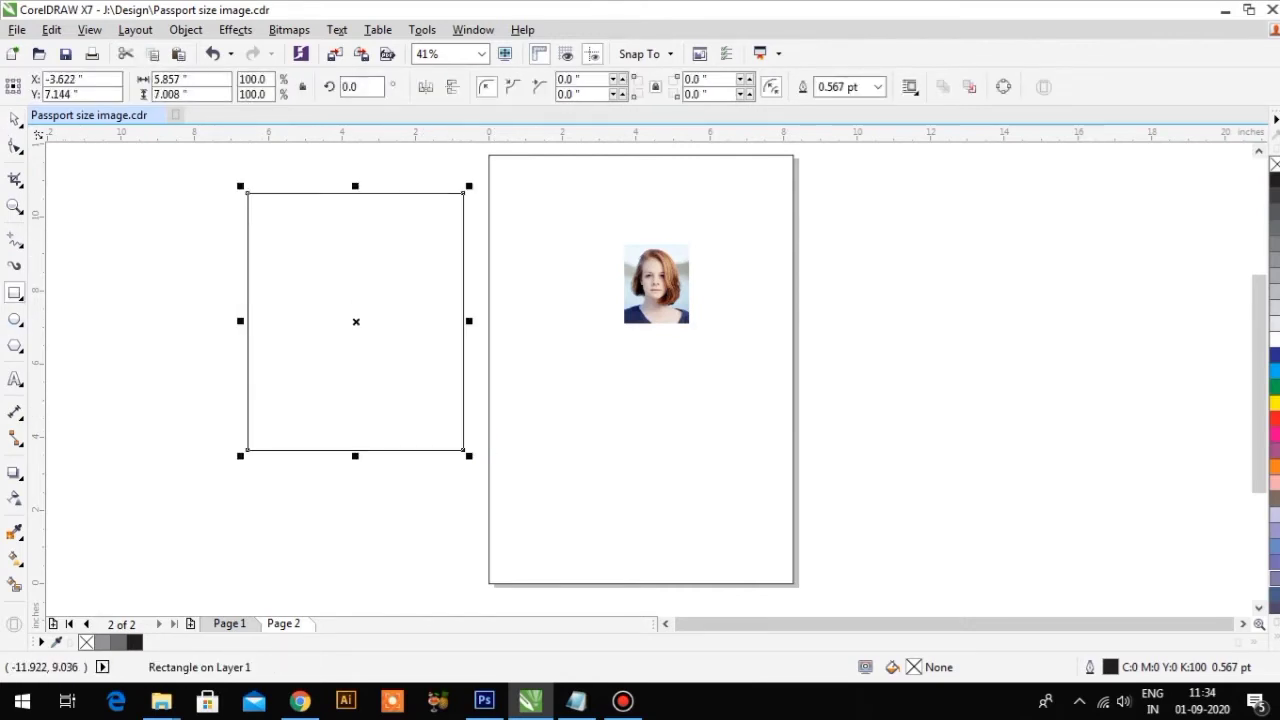
Delete the trial rectangle left of the page and select the passport photo.
double_click(15, 118)
click(364, 325)
key(Escape)
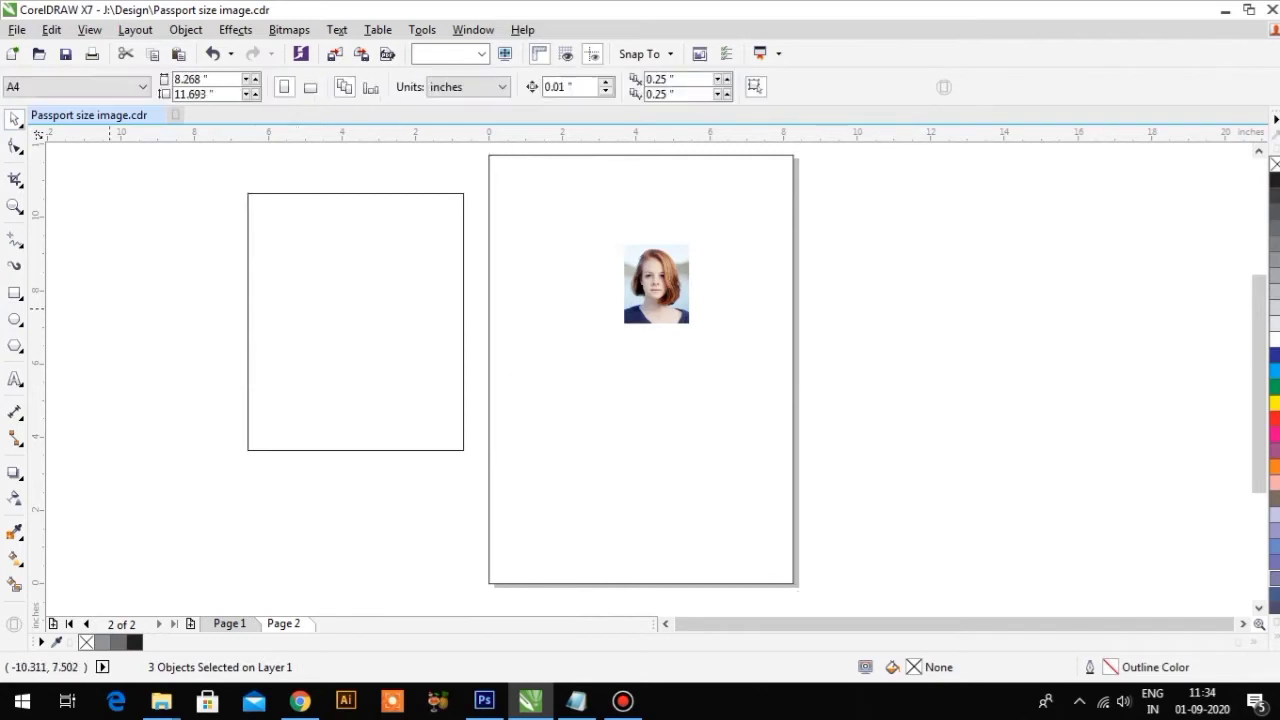
key(Tab)
key(Delete)
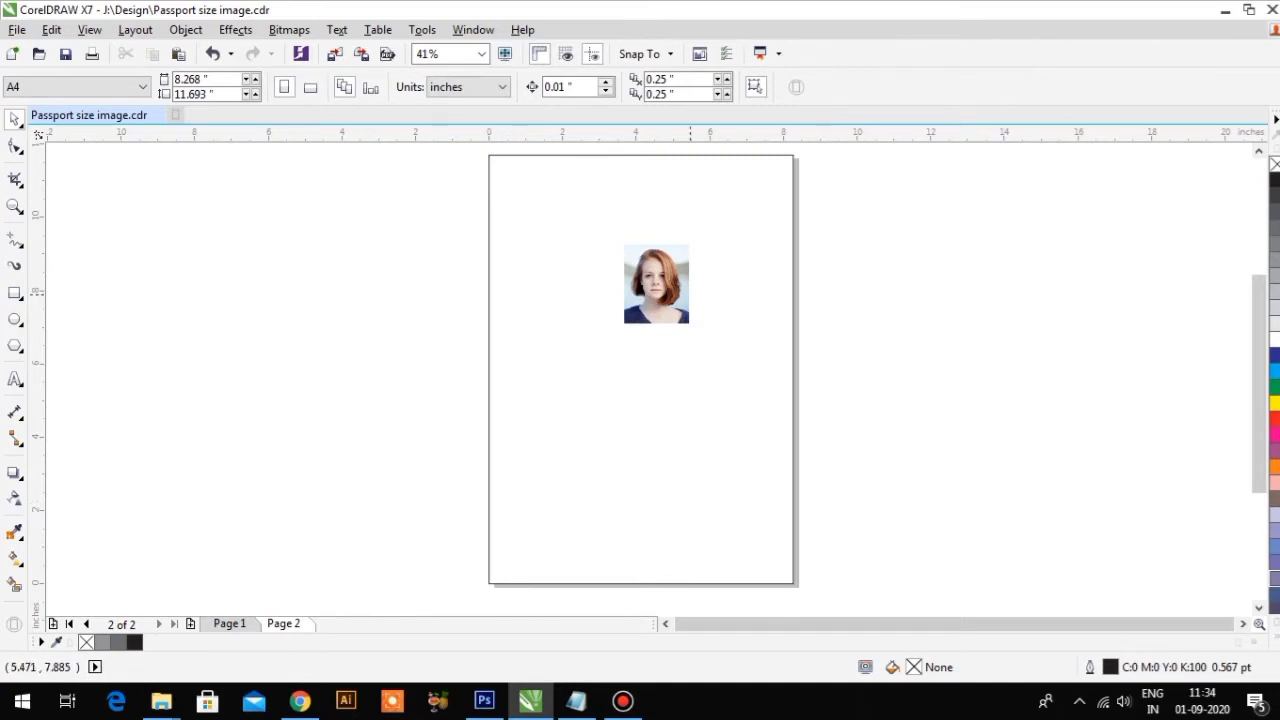
click(656, 283)
Move the passport photo right of the page and reselect the page-sized border rectangle.
key(F10)
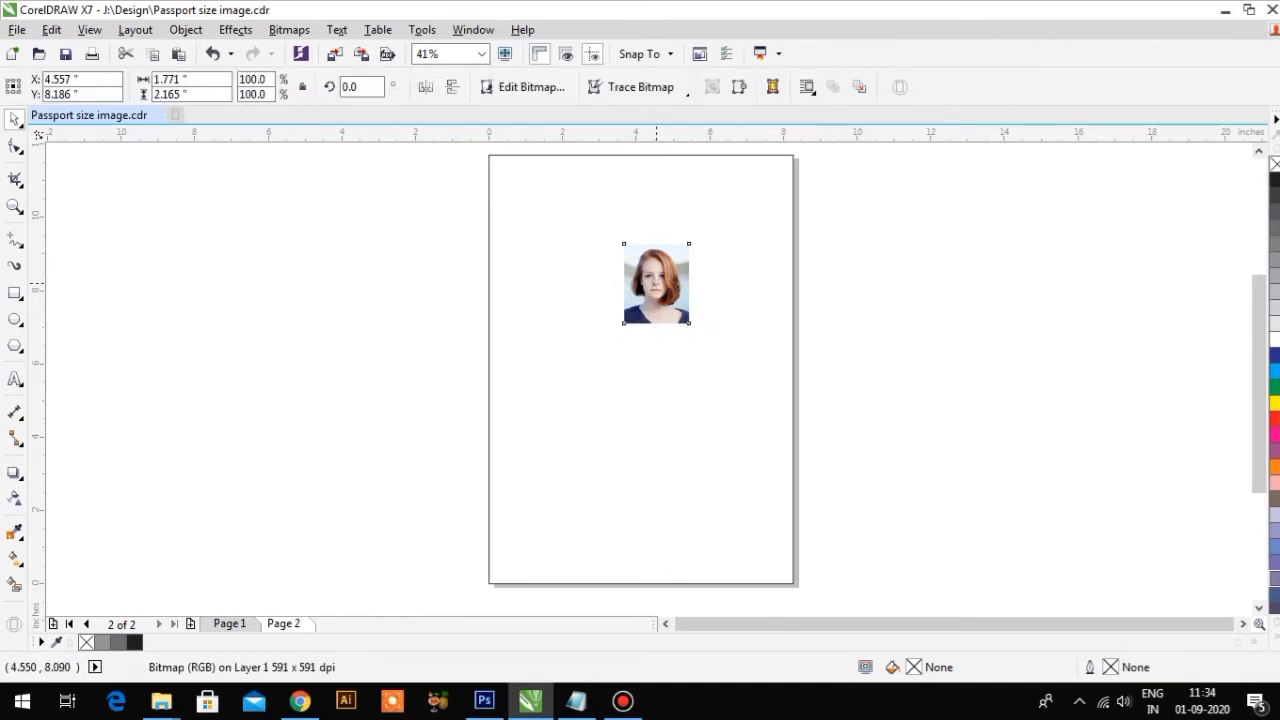
drag(656, 283, 860, 283)
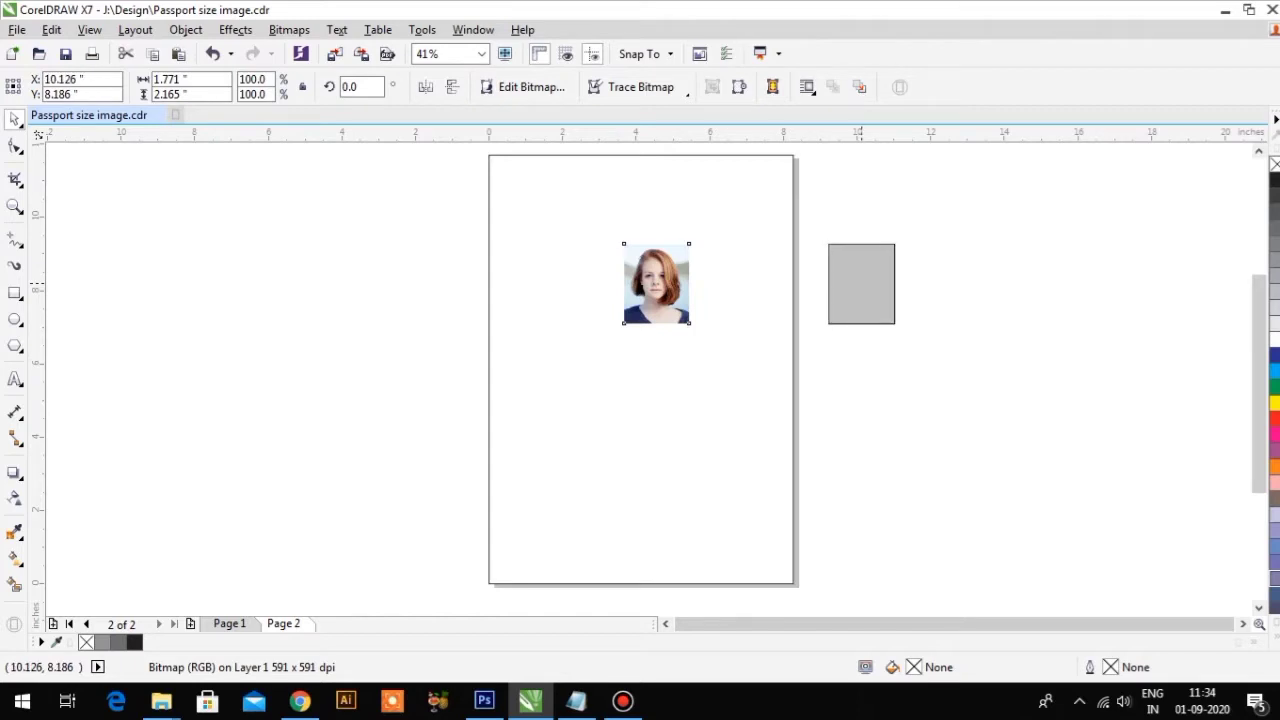
click(1152, 320)
click(613, 155)
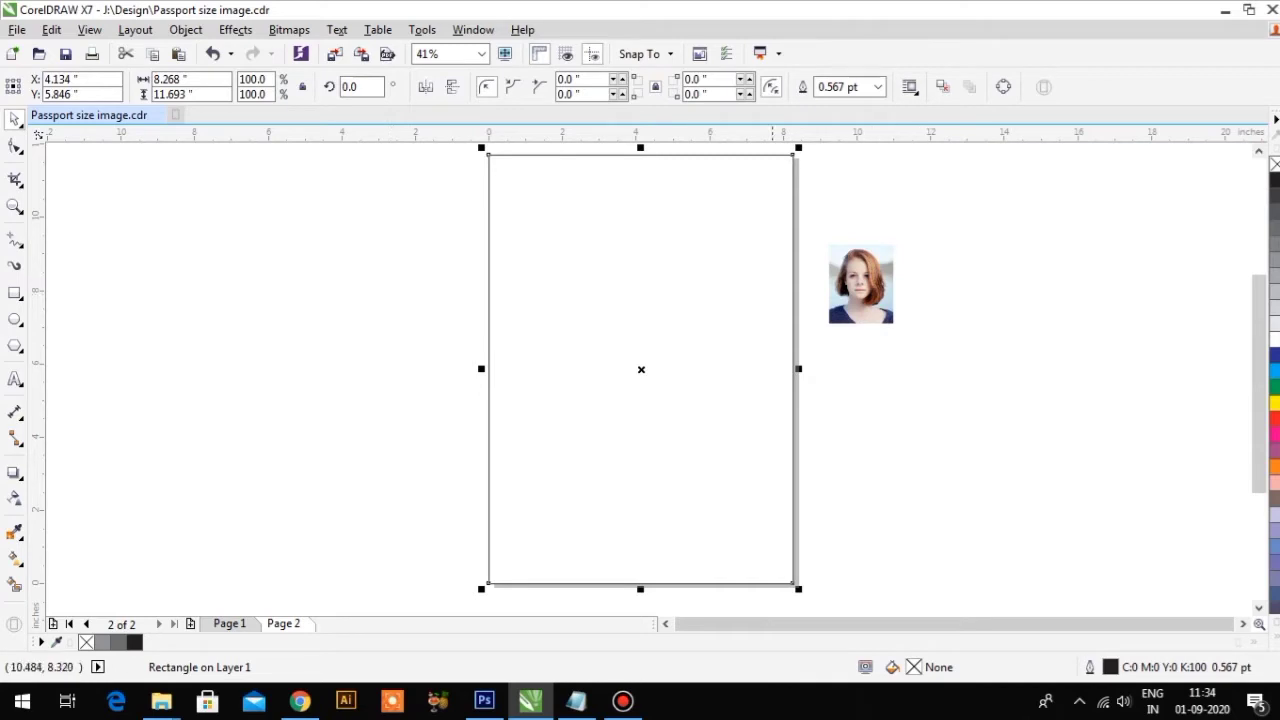
click(228, 285)
click(585, 192)
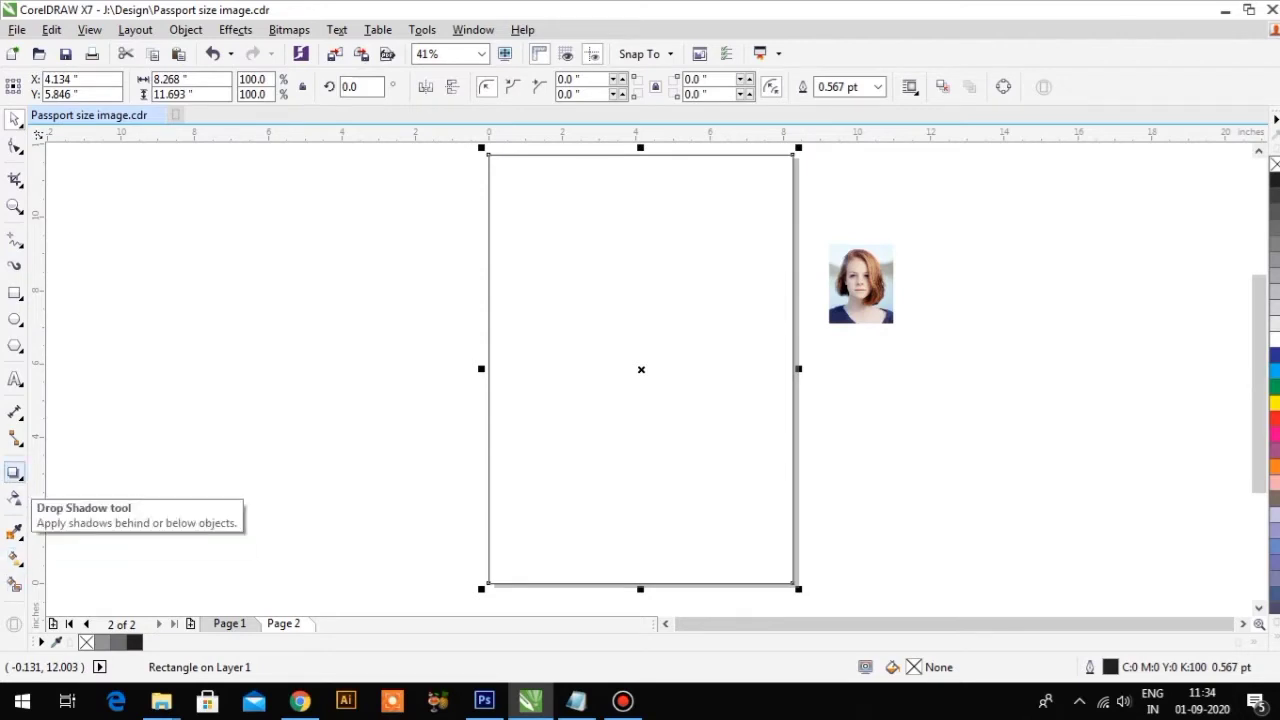
Give the 8.268 × 11.693-inch page rectangle an inward contour with 0.5-inch offset.
click(15, 472)
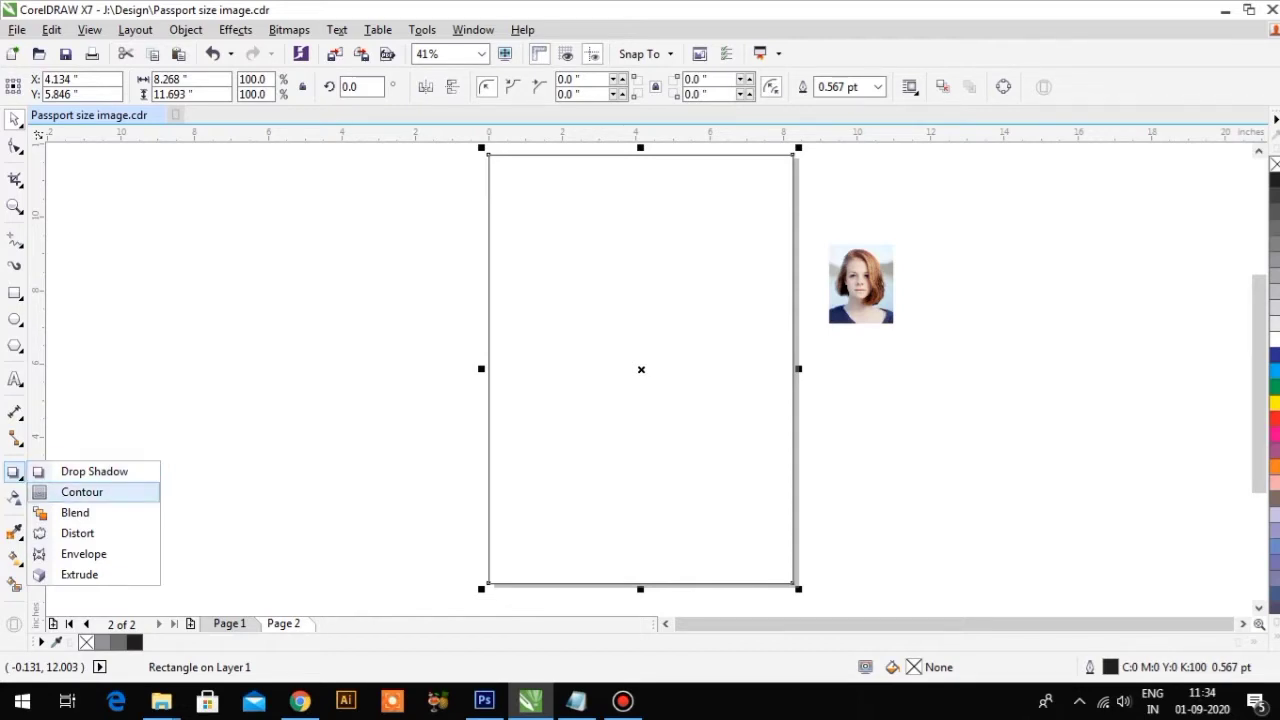
click(82, 492)
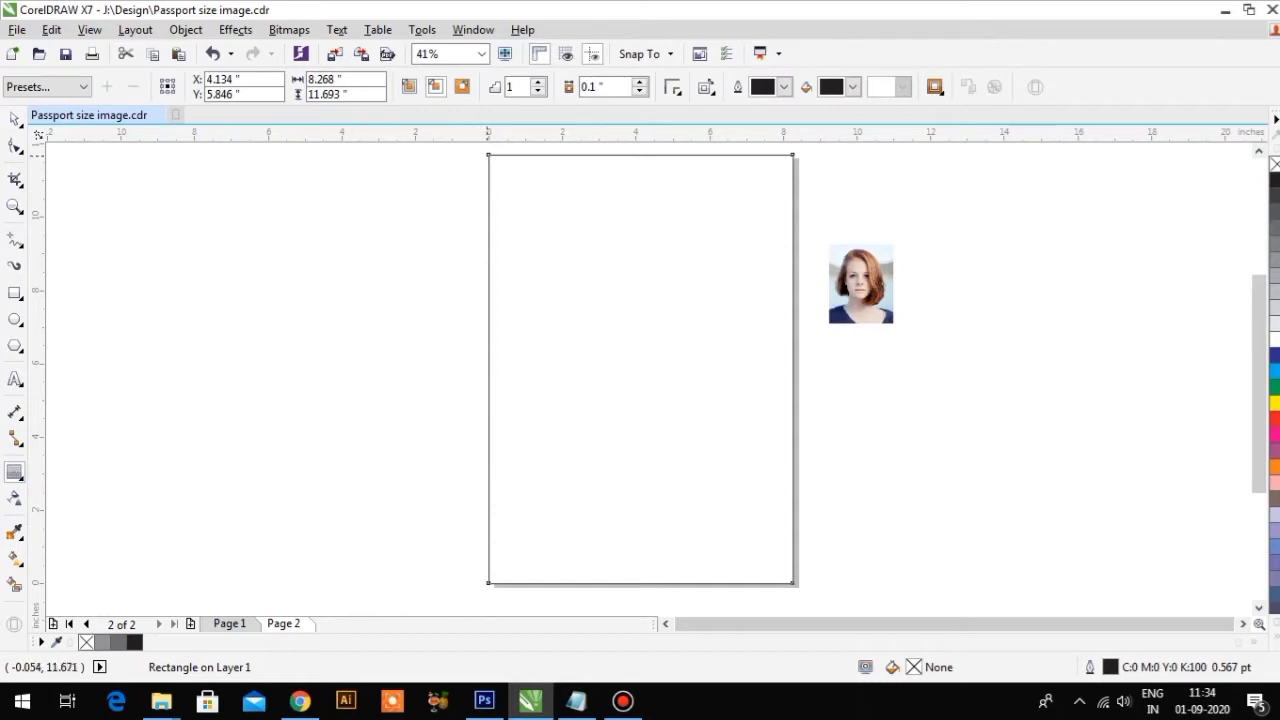
drag(641, 156, 640, 176)
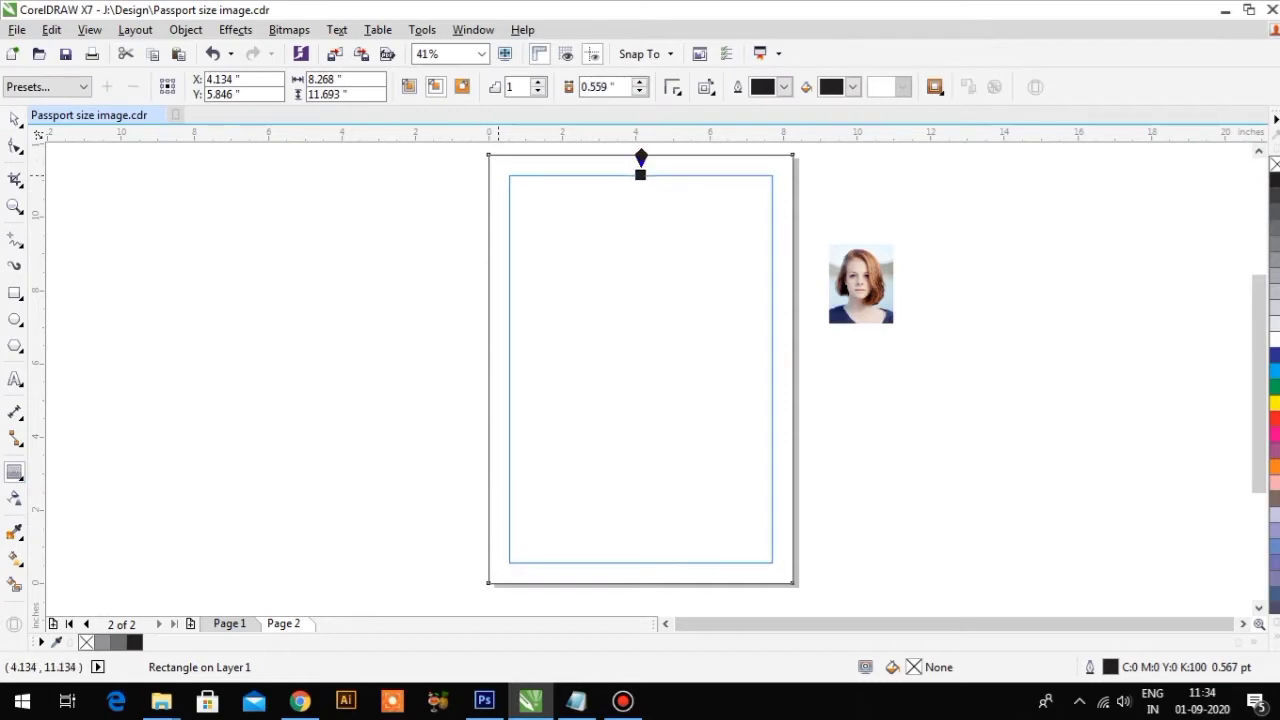
double_click(598, 87)
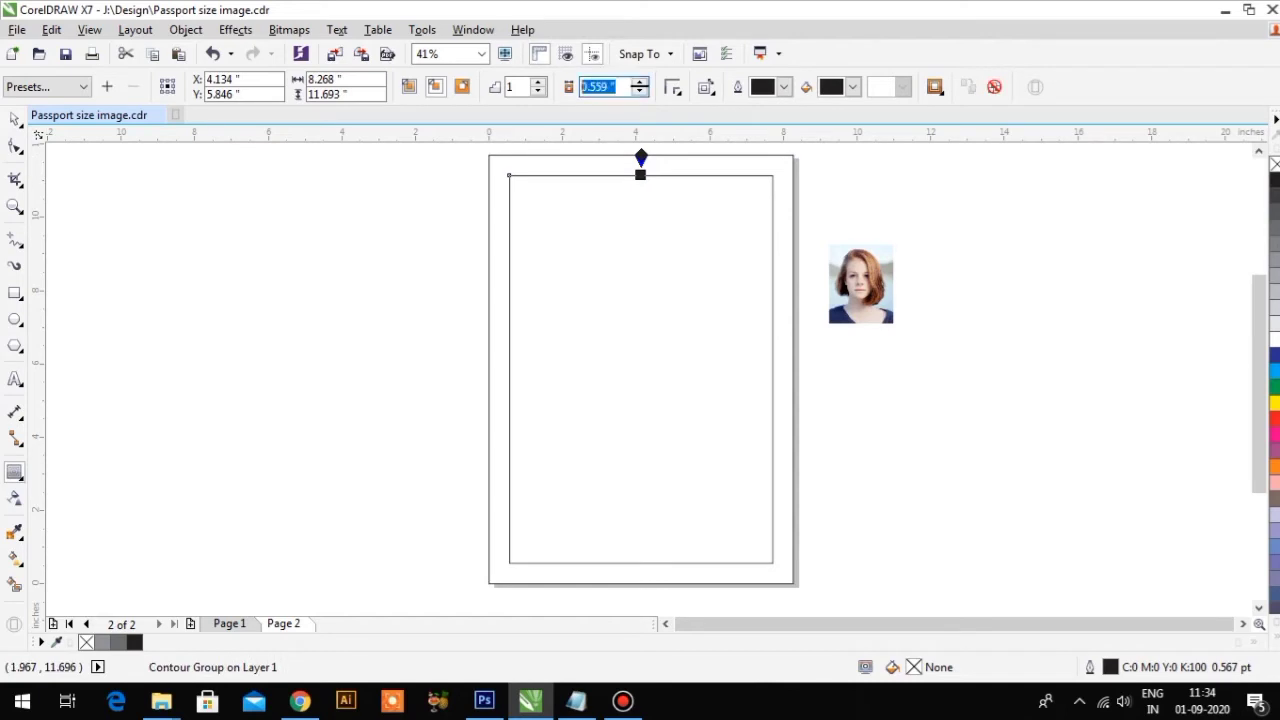
key(BackSpace)
text(.5)
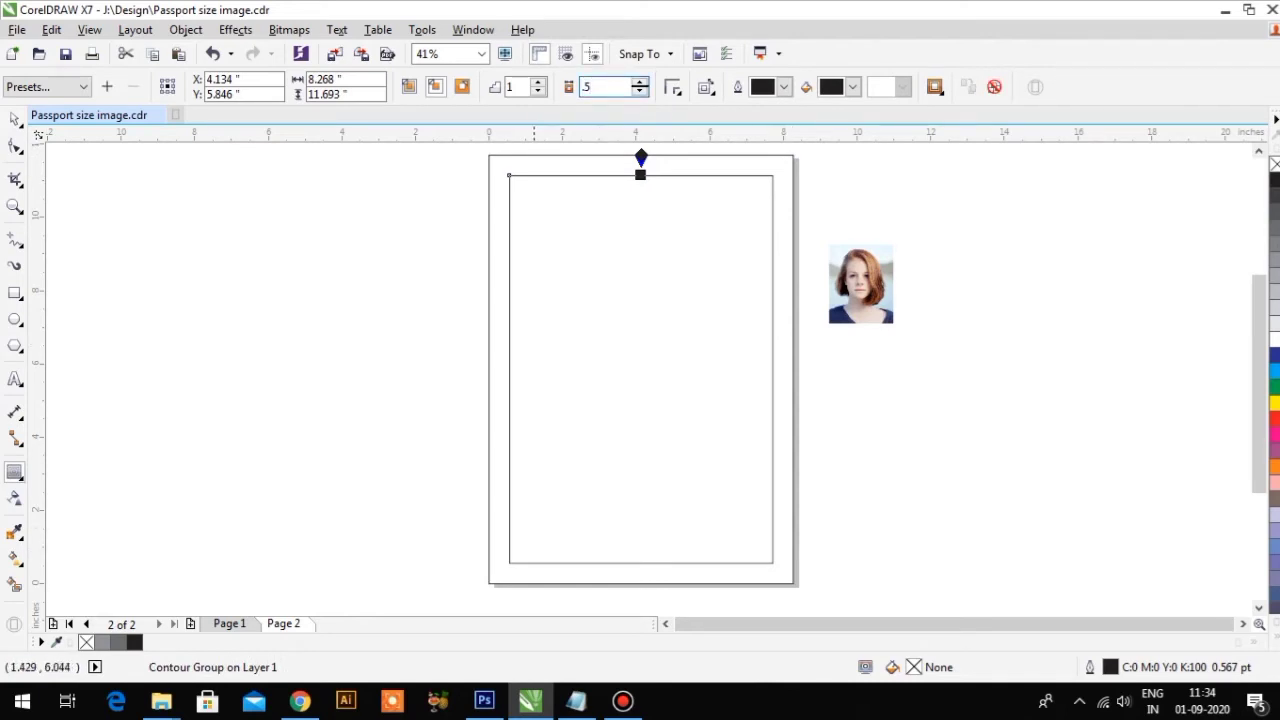
key(Return)
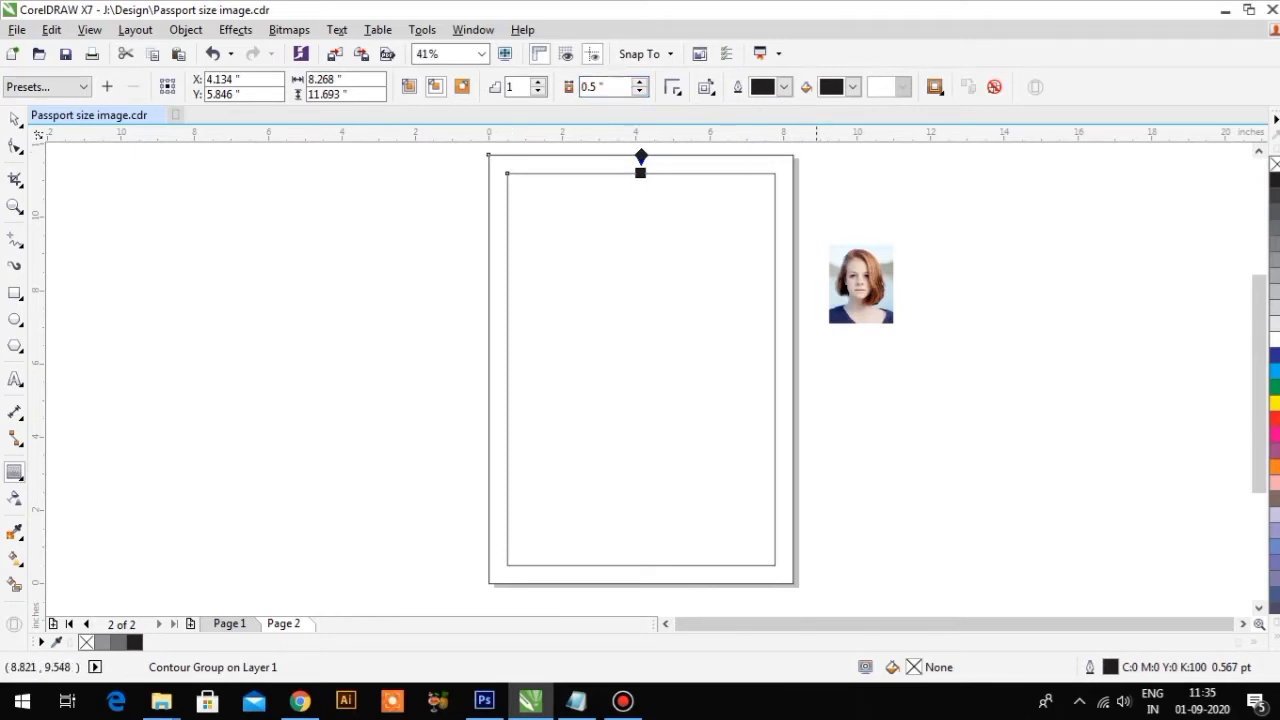
key(space)
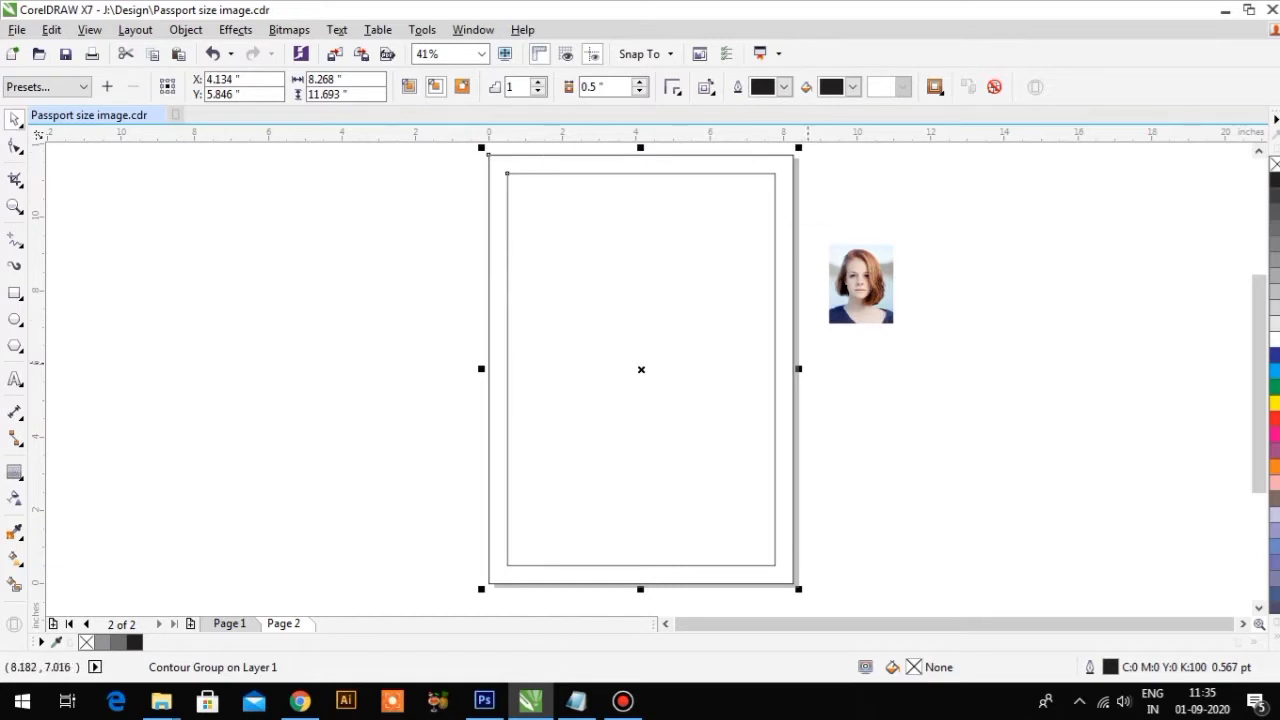
click(452, 262)
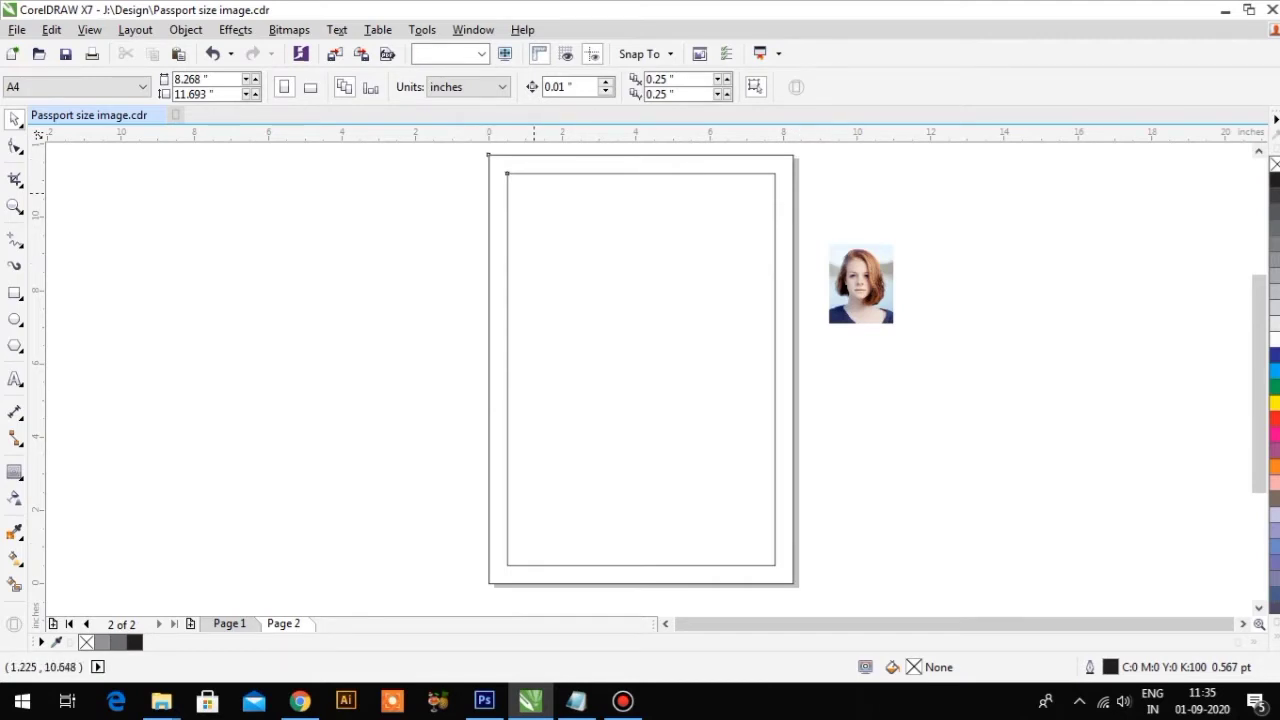
Break the page contour group apart into the outer border and an inner 7.268 × 10.693-inch rectangle.
click(534, 192)
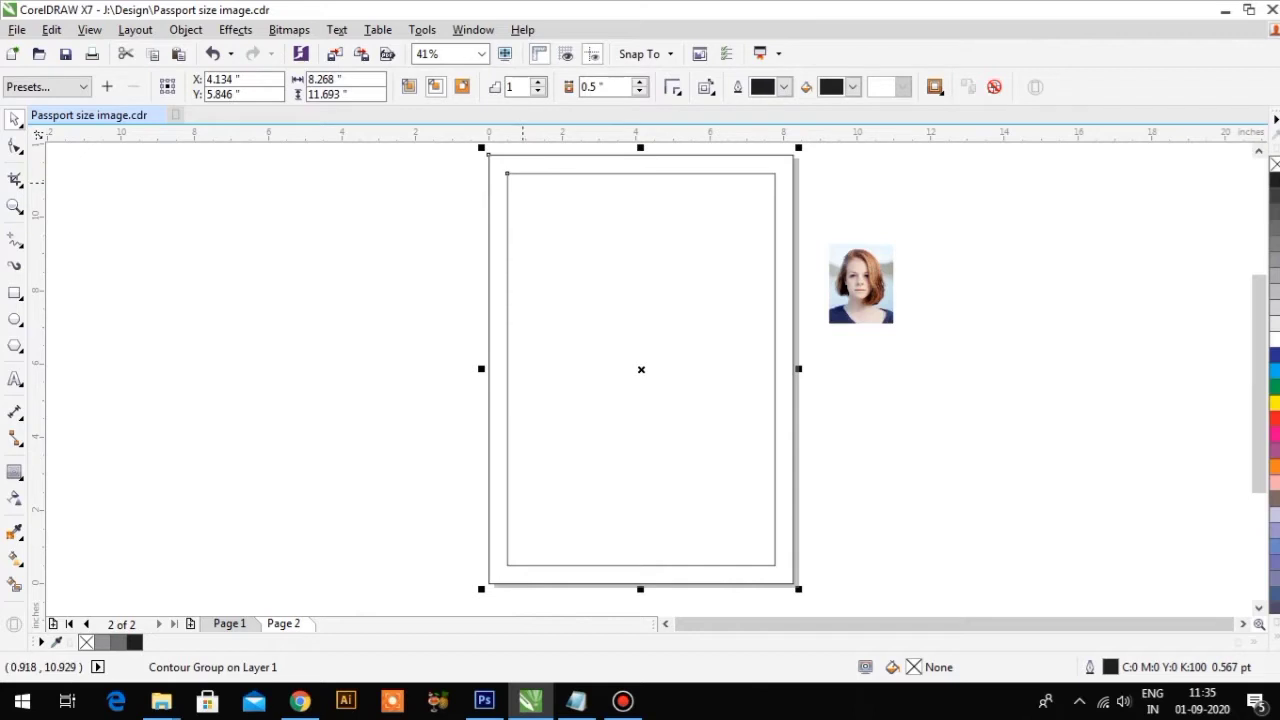
right_click(523, 183)
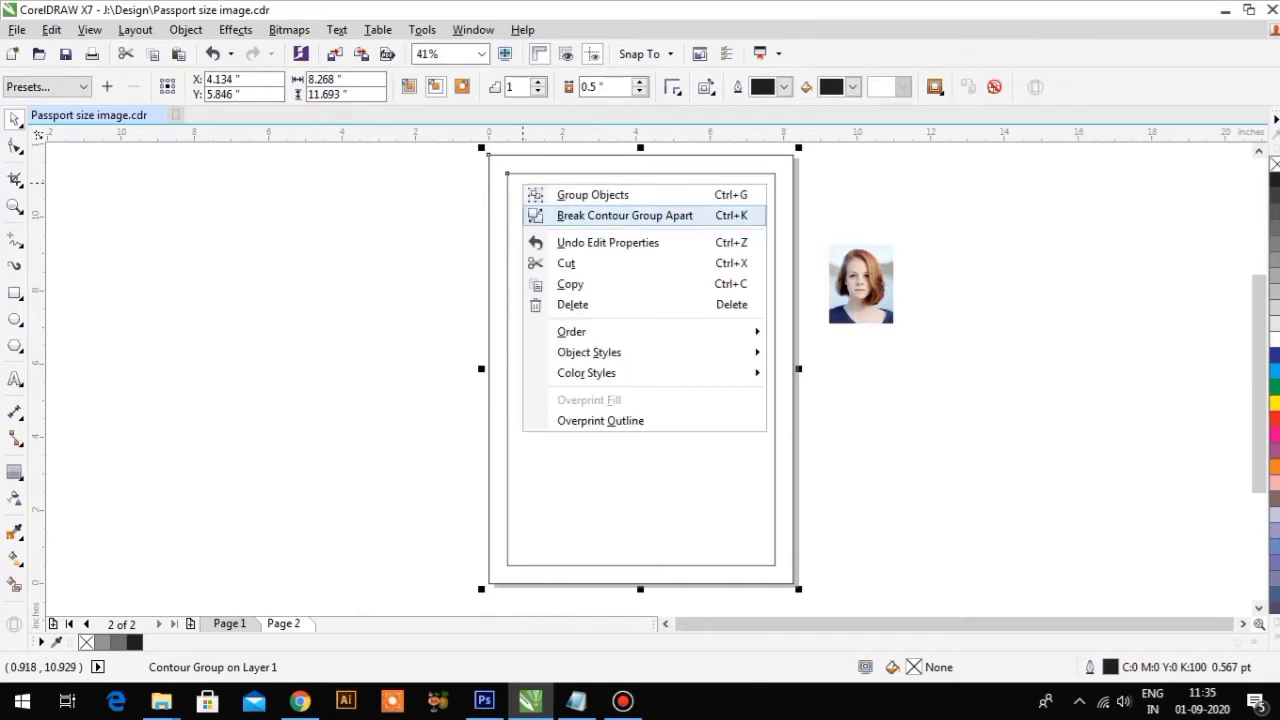
key(Escape)
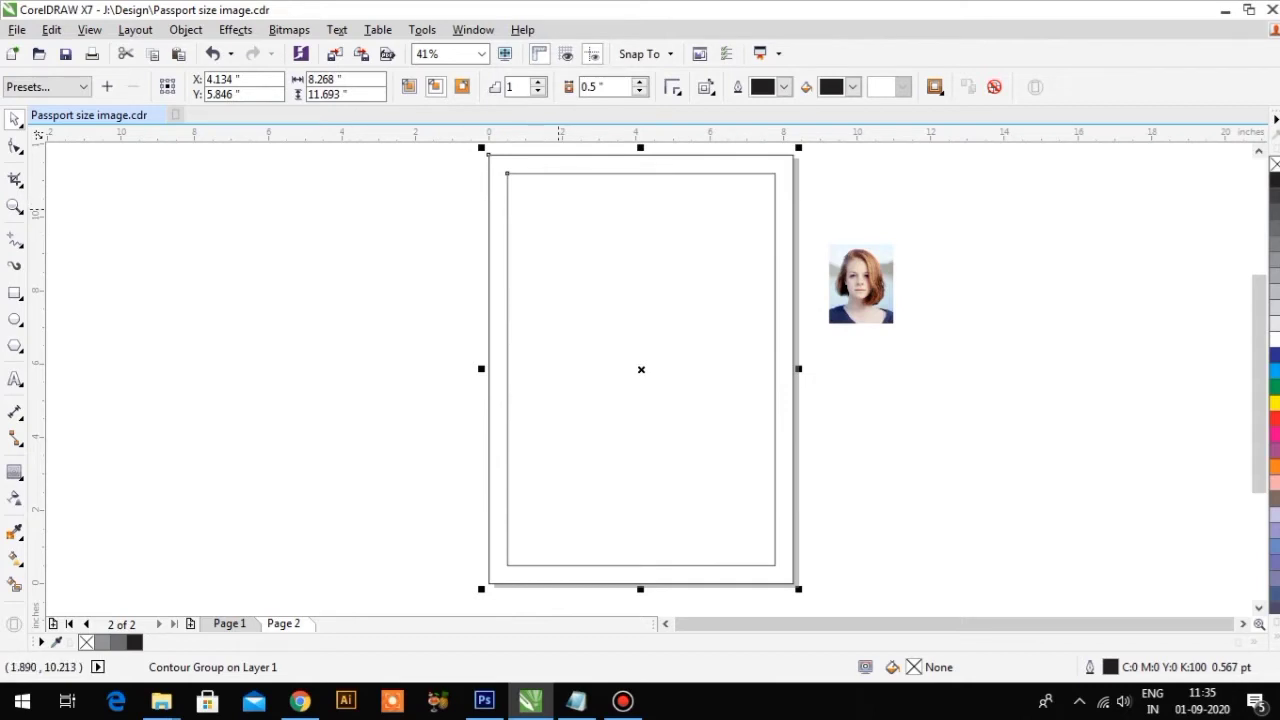
right_click(556, 211)
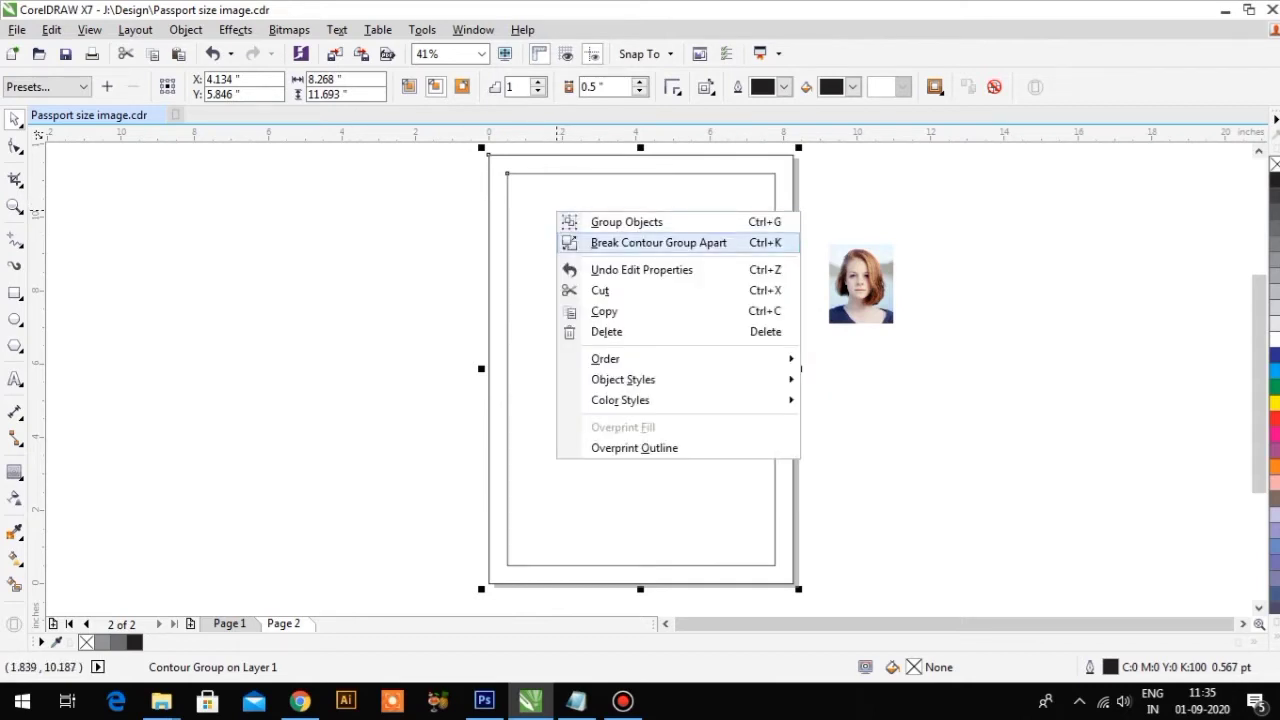
click(659, 242)
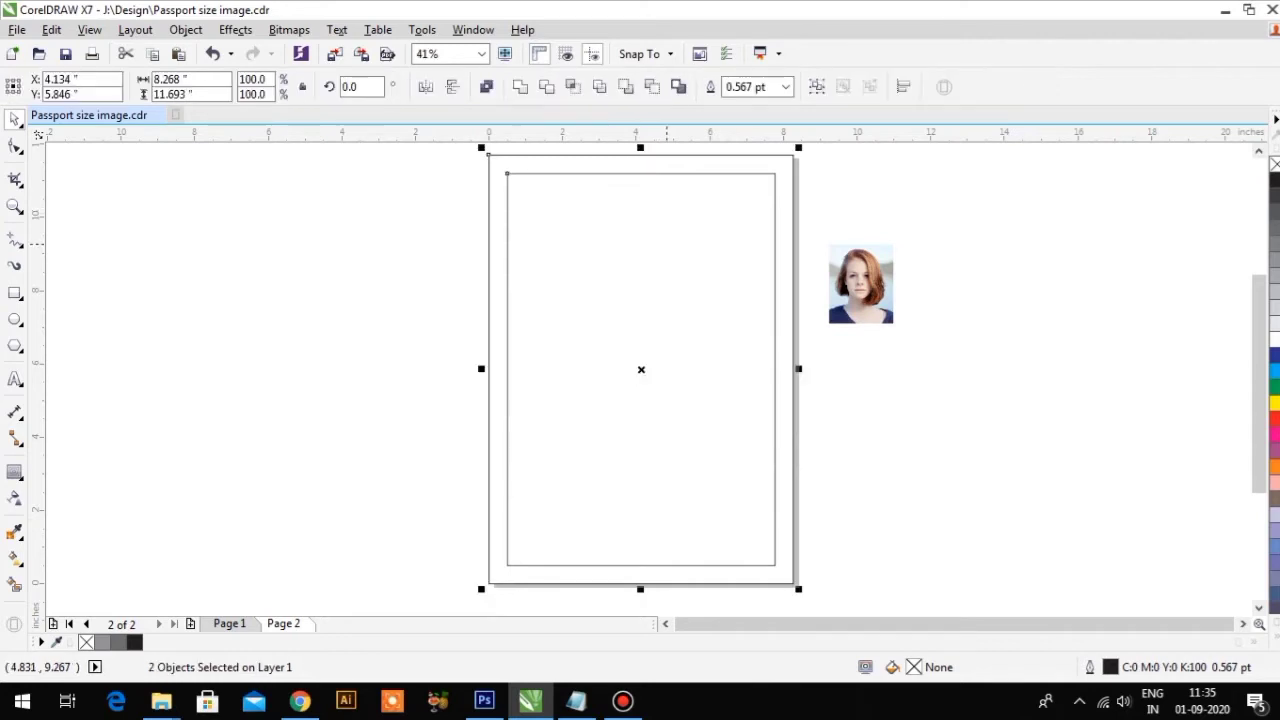
click(250, 143)
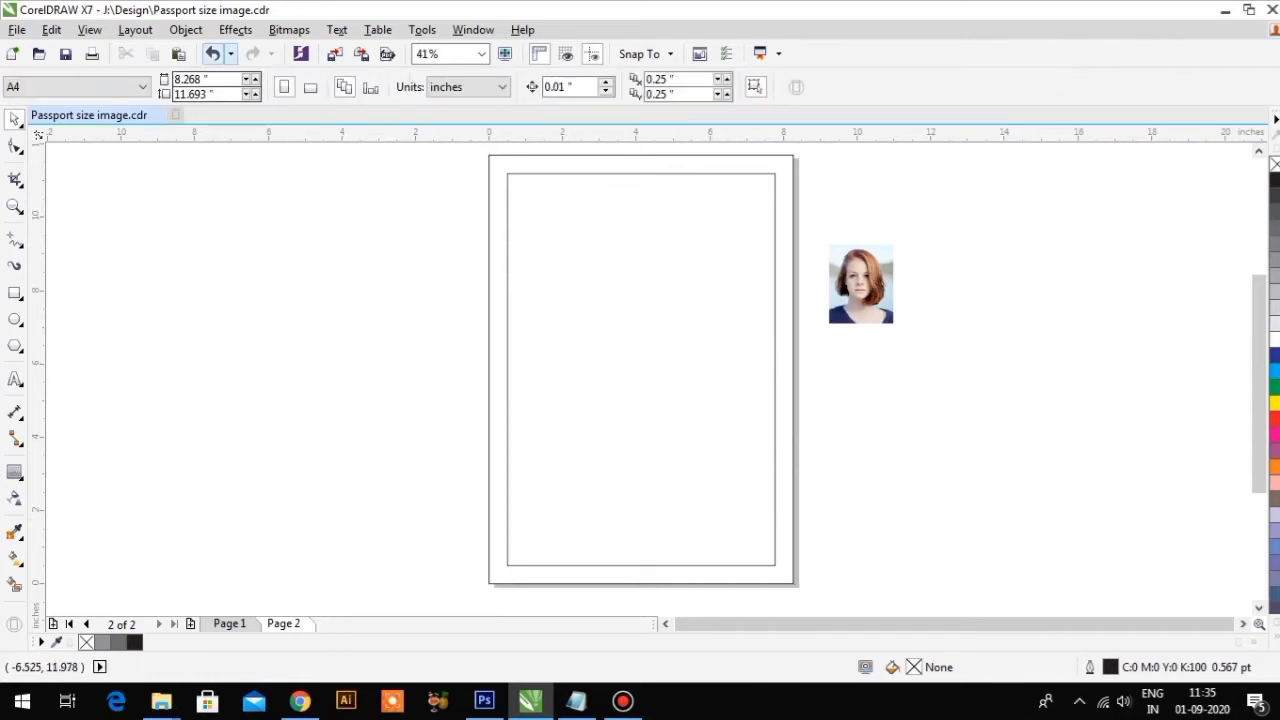
Undo the split, then break the contour group apart again into two separate rectangles.
click(186, 29)
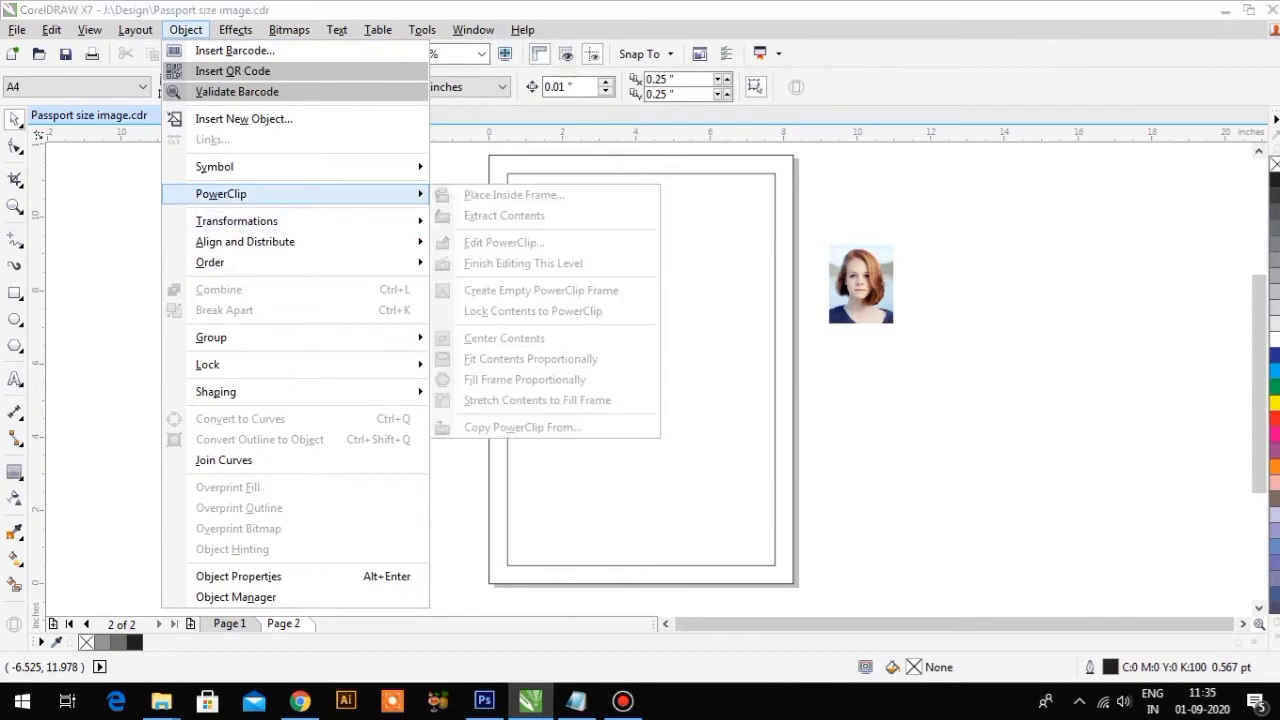
key(Escape)
key(Escape)
key(Tab)
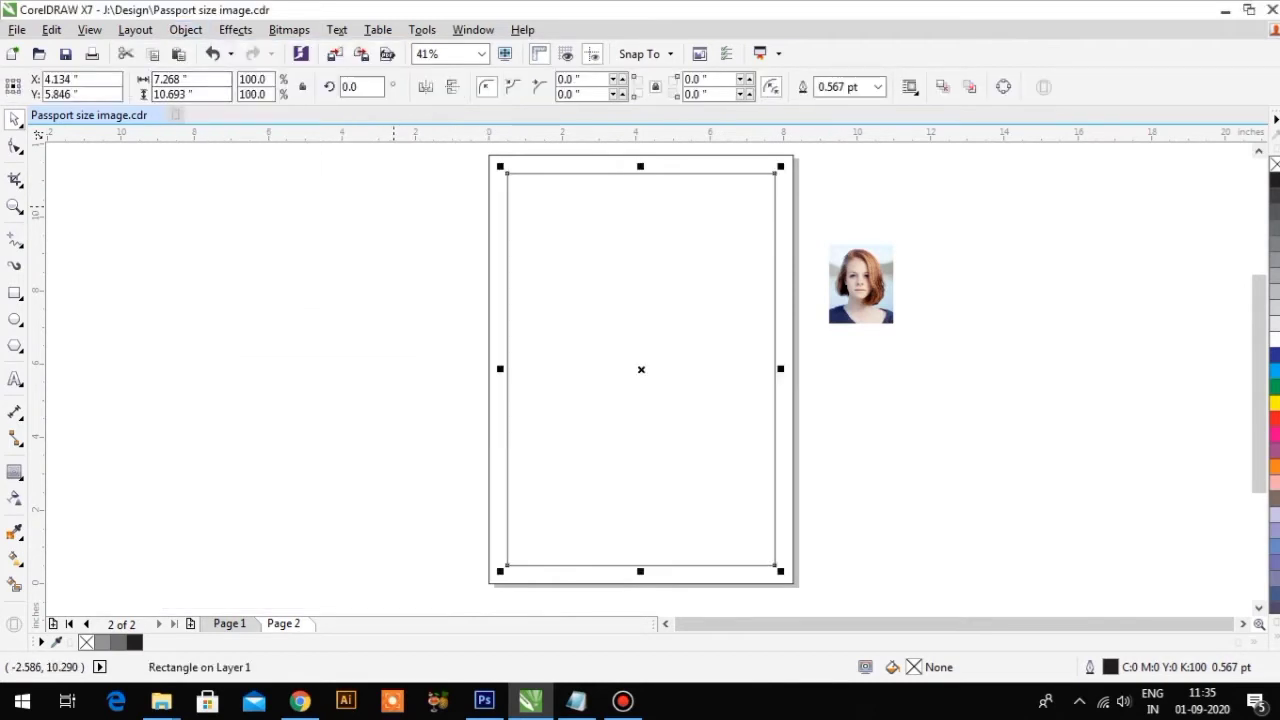
key(ctrl+z)
click(186, 29)
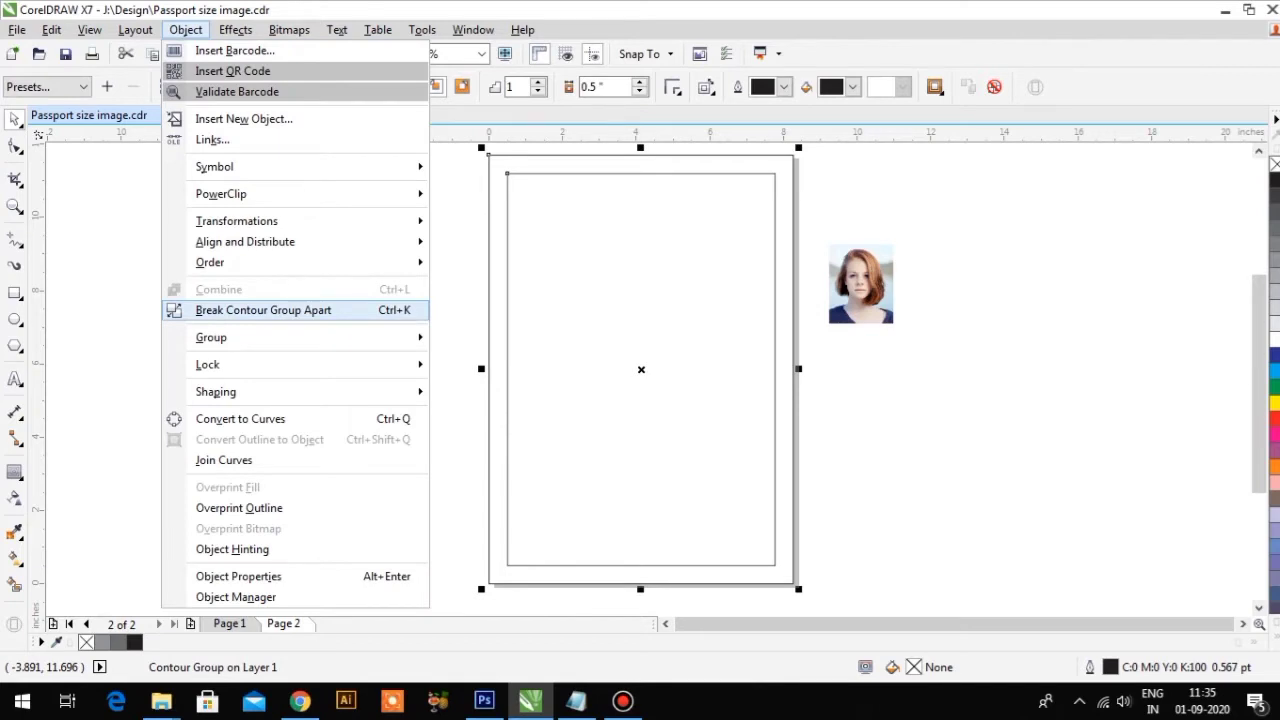
key(Escape)
right_click(525, 178)
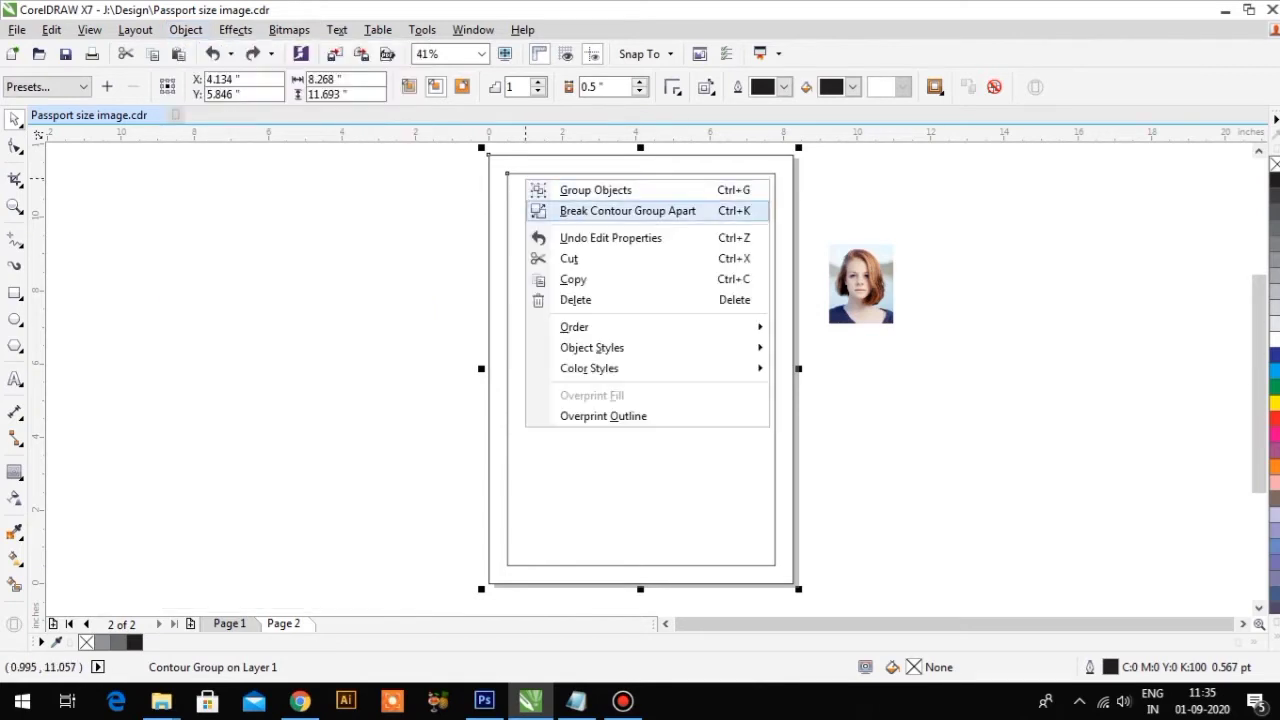
click(627, 210)
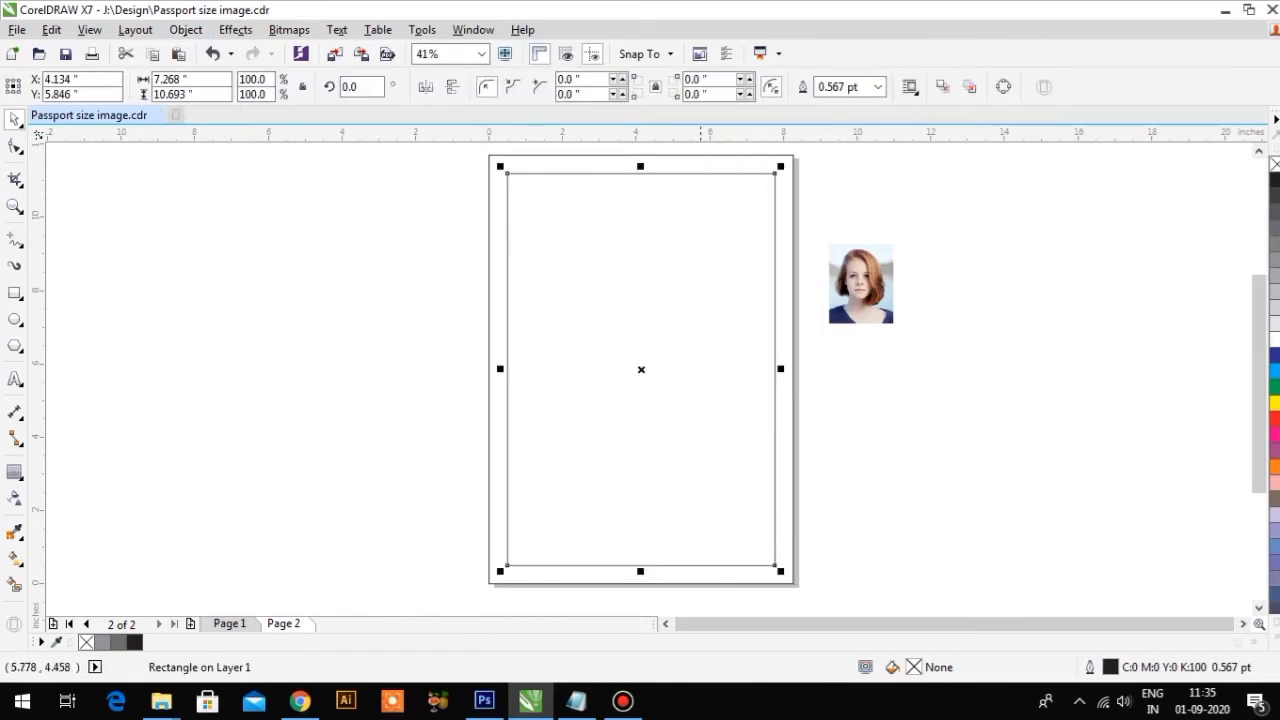
click(258, 270)
Draw a rectangle left of the page and switch measurement units to centimeters.
click(15, 292)
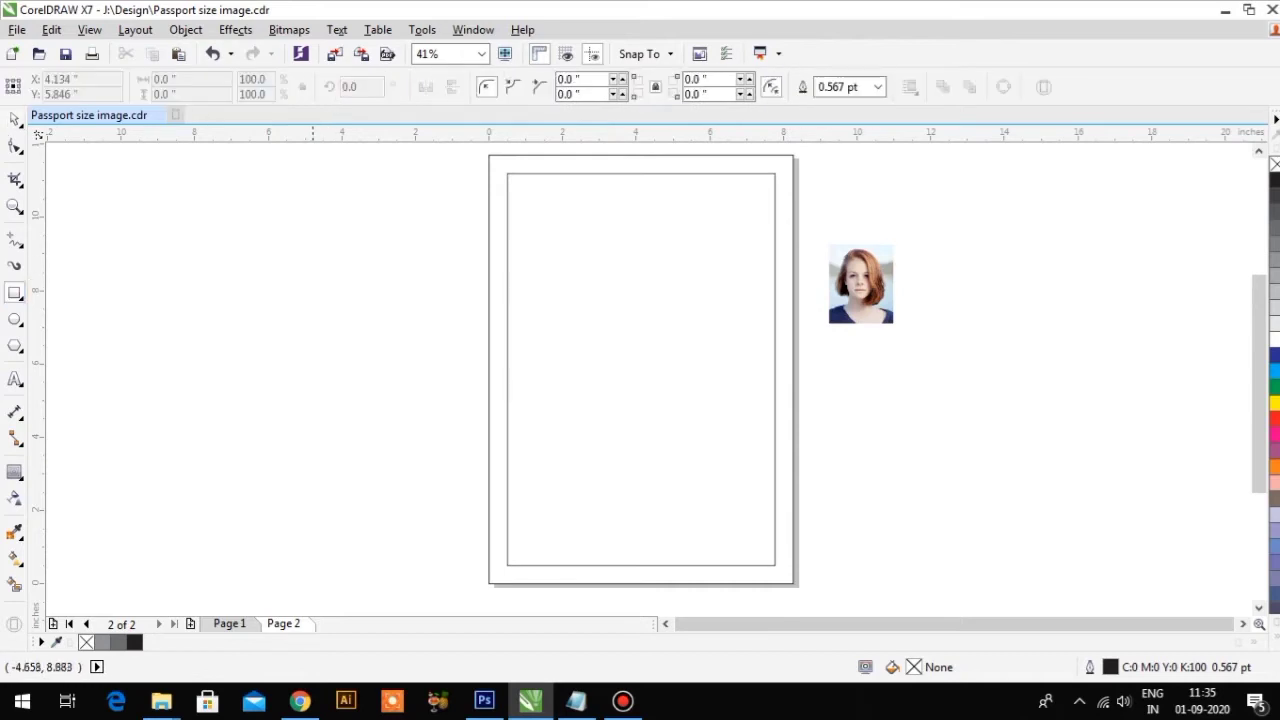
drag(271, 222, 359, 349)
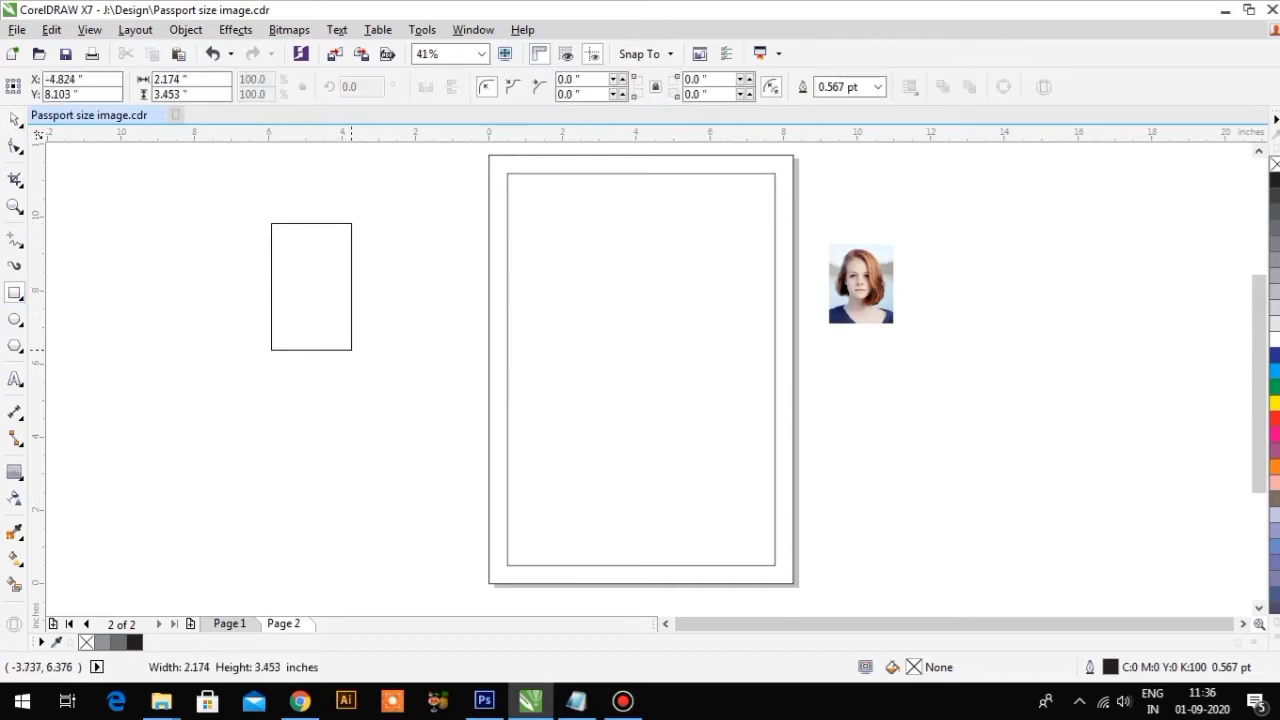
click(15, 118)
click(563, 145)
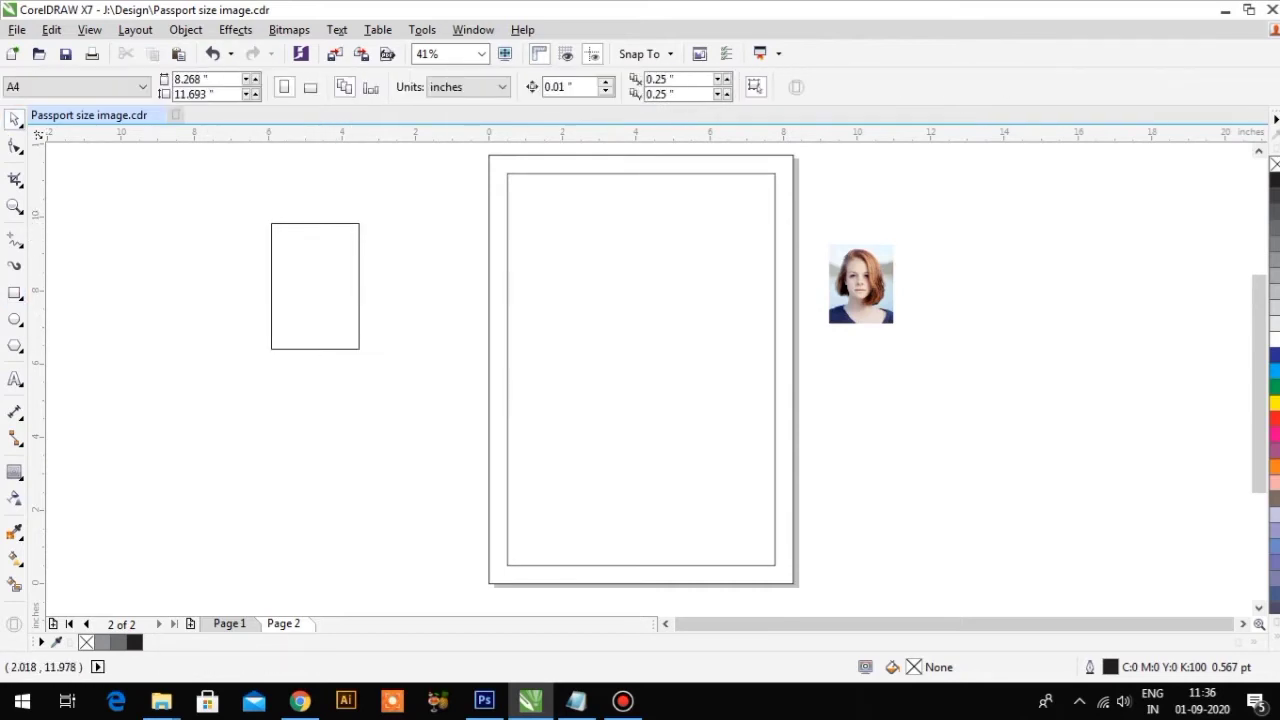
click(468, 87)
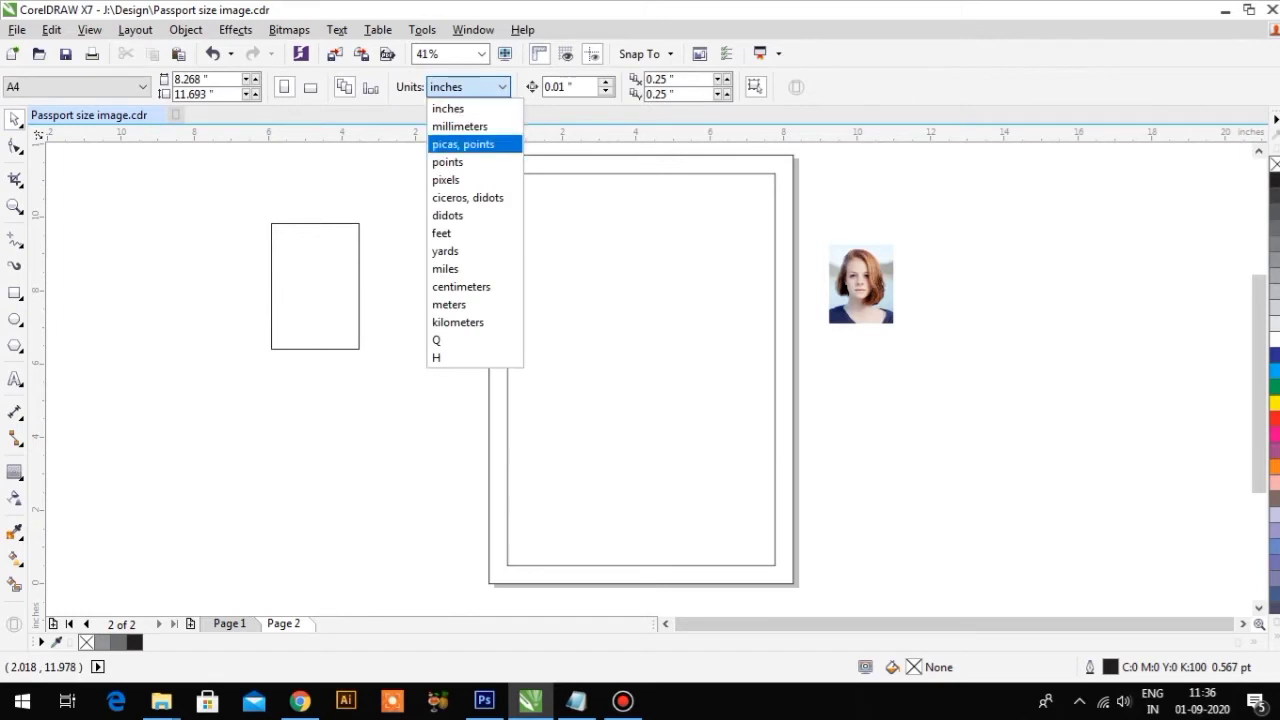
click(461, 287)
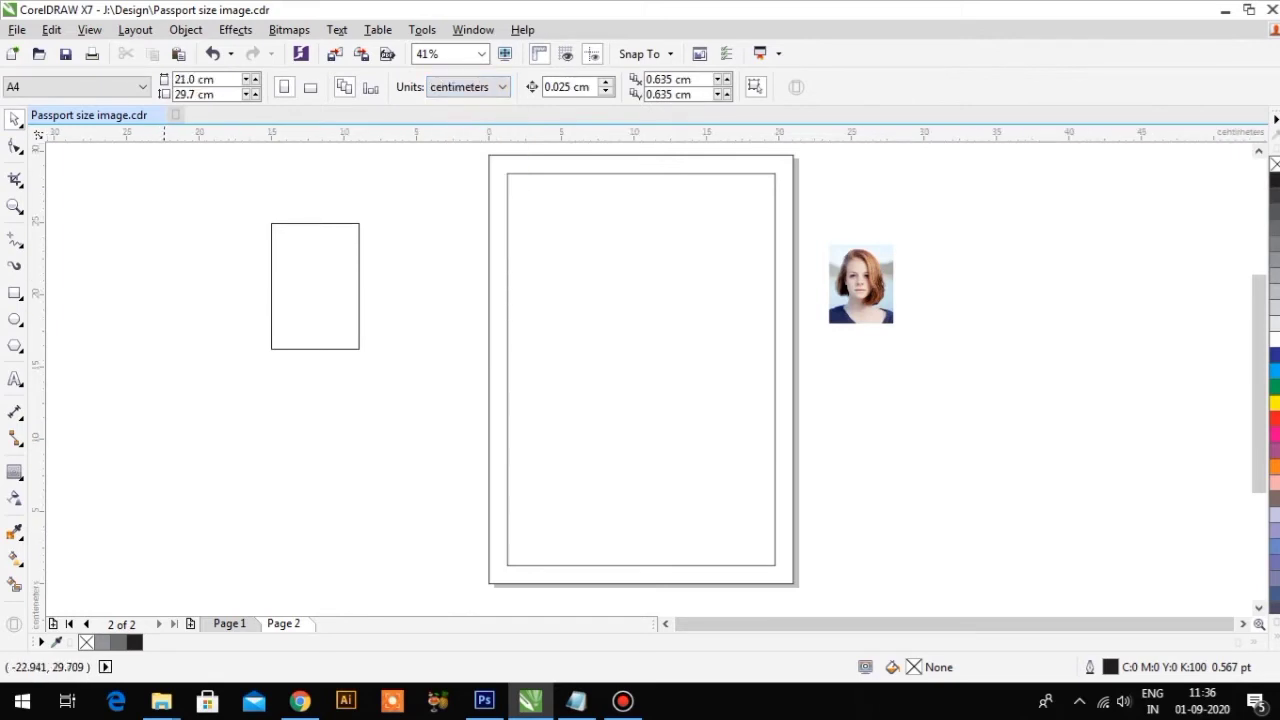
click(468, 87)
click(271, 260)
Resize the new rectangle to 3.5 cm wide by 4.5 cm tall.
drag(199, 79, 153, 79)
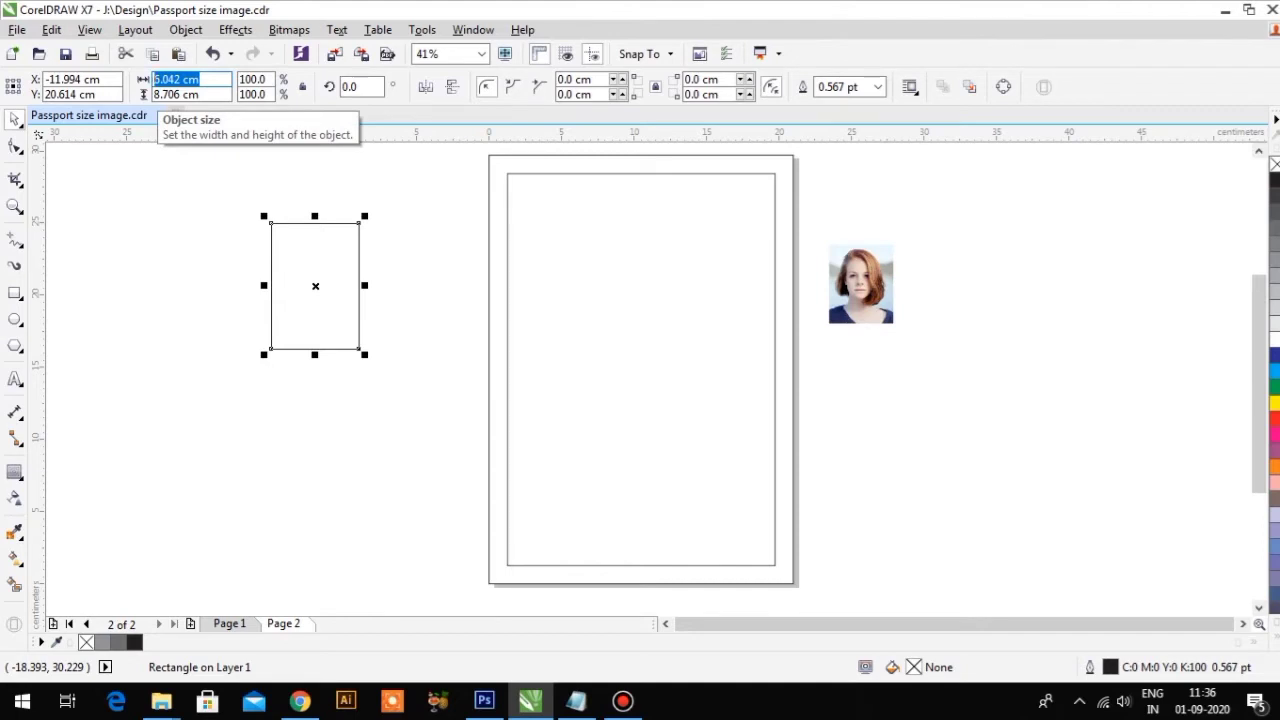
text(3.5)
key(Tab)
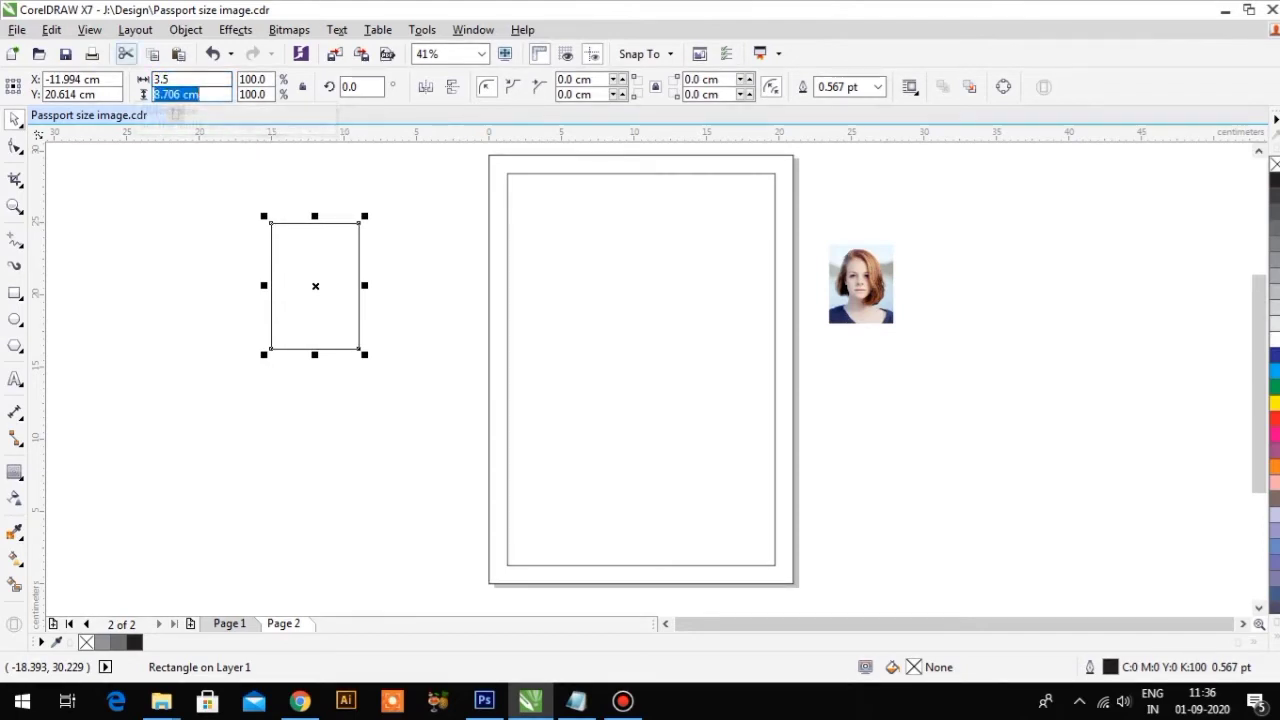
double_click(155, 94)
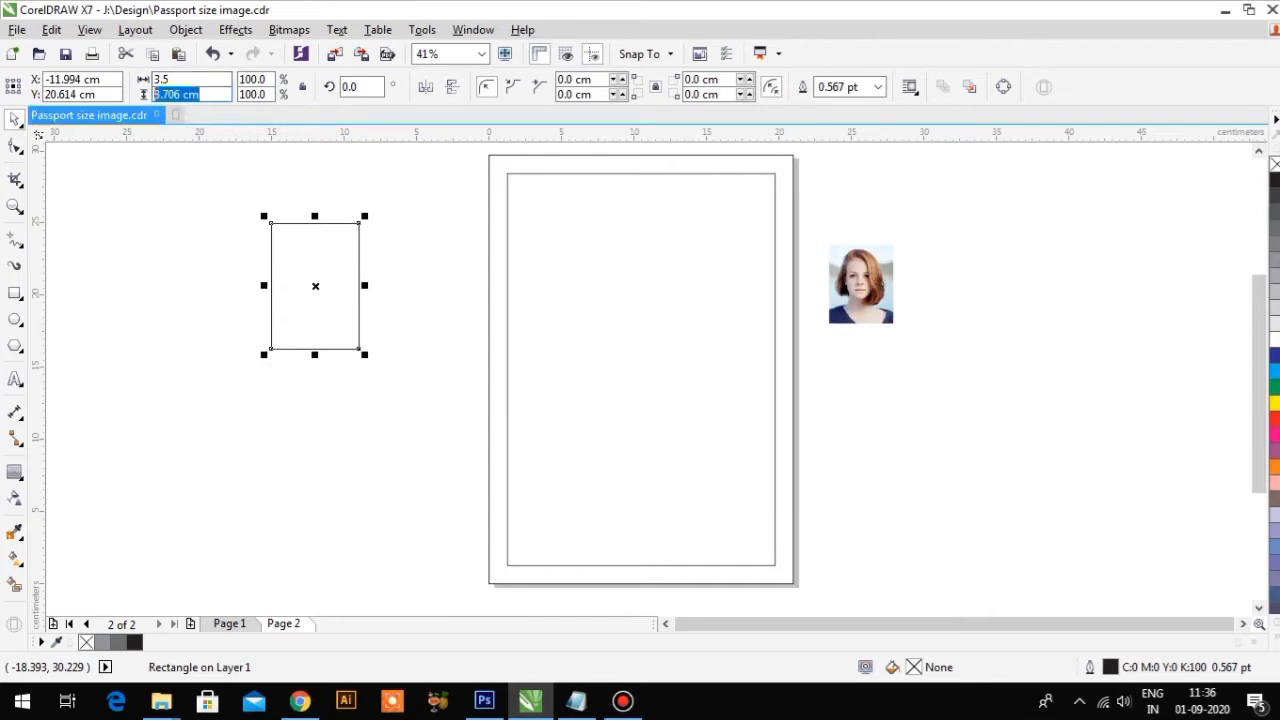
text(4.5)
key(Return)
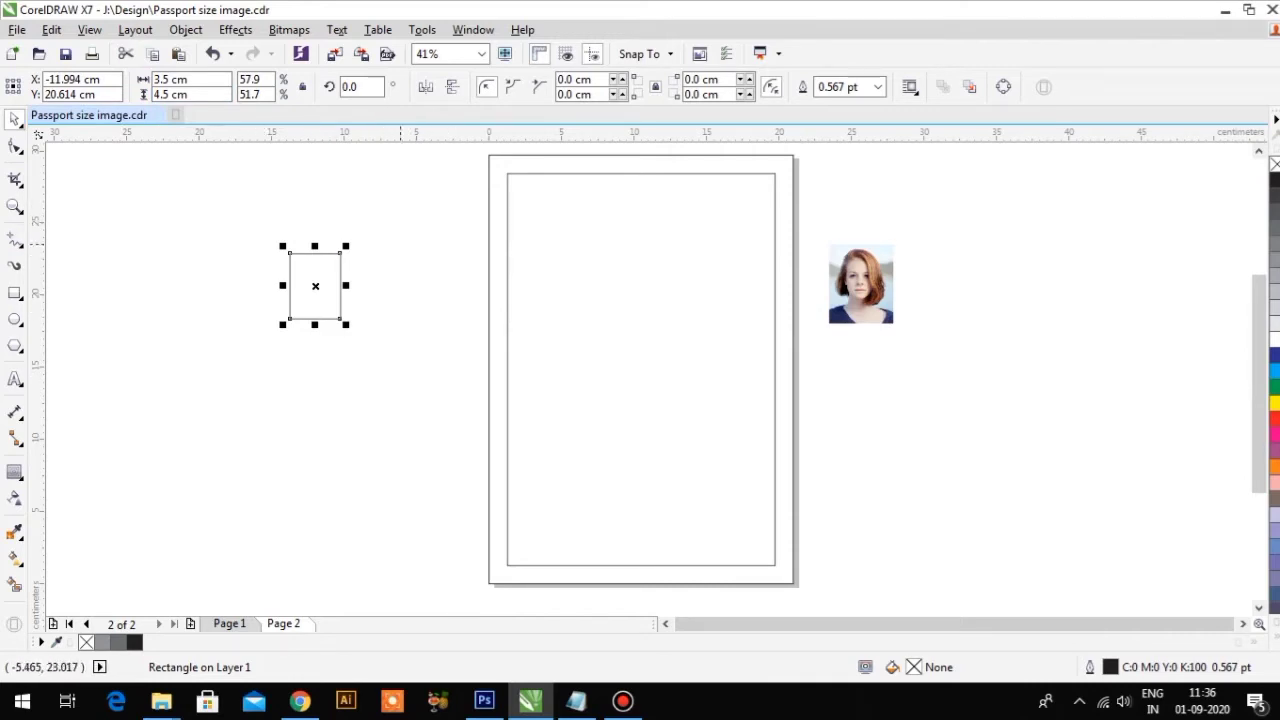
key(Escape)
Switch units to millimeters to check the small rectangle, then back to centimeters.
click(468, 87)
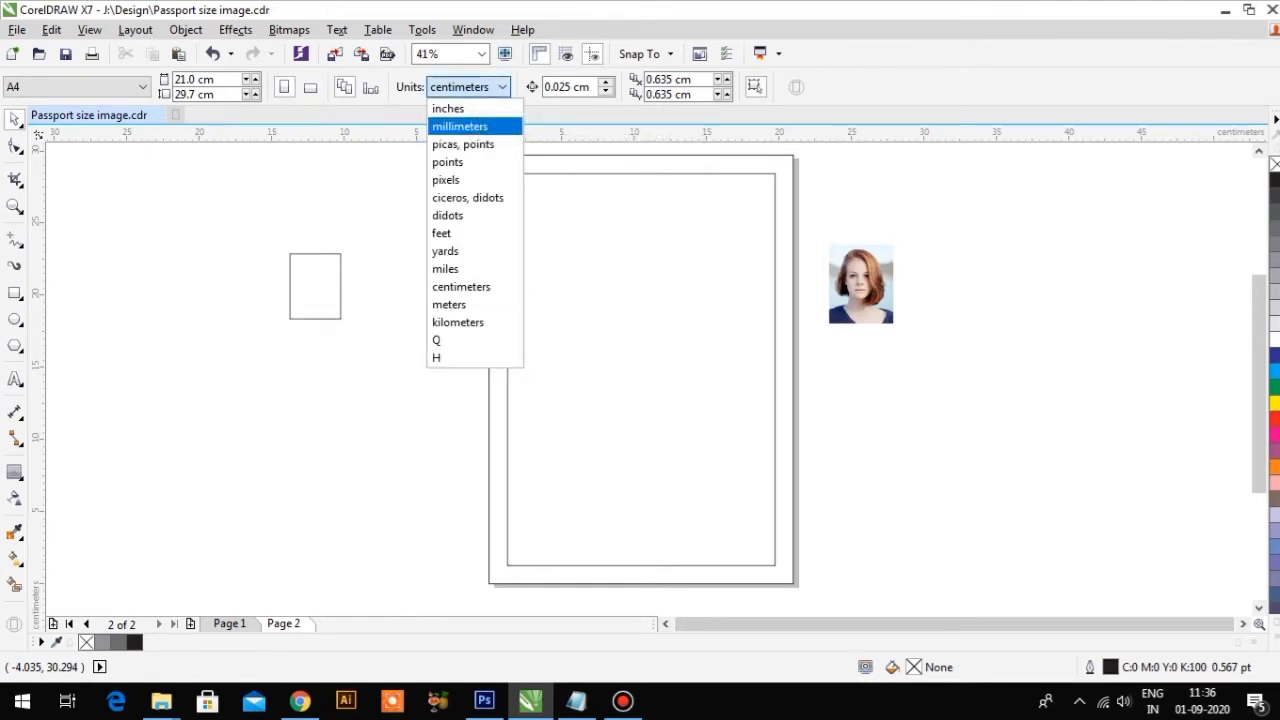
click(459, 126)
drag(360, 335, 263, 147)
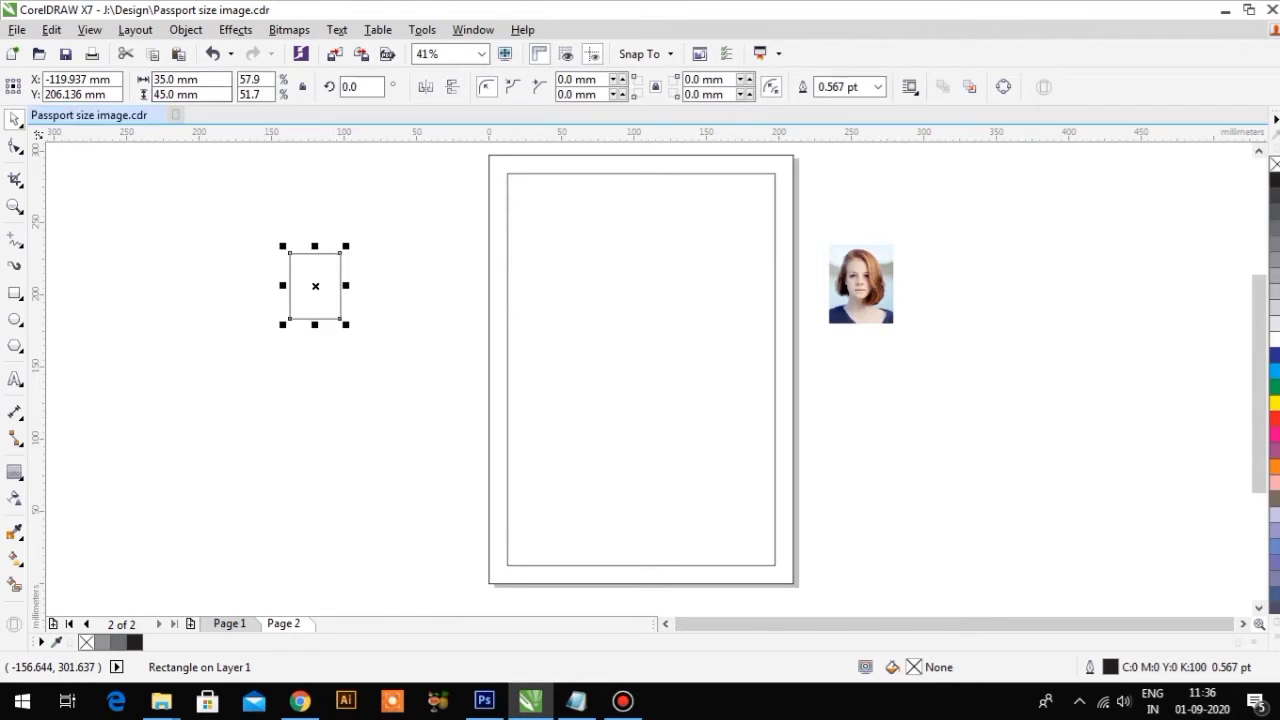
click(325, 279)
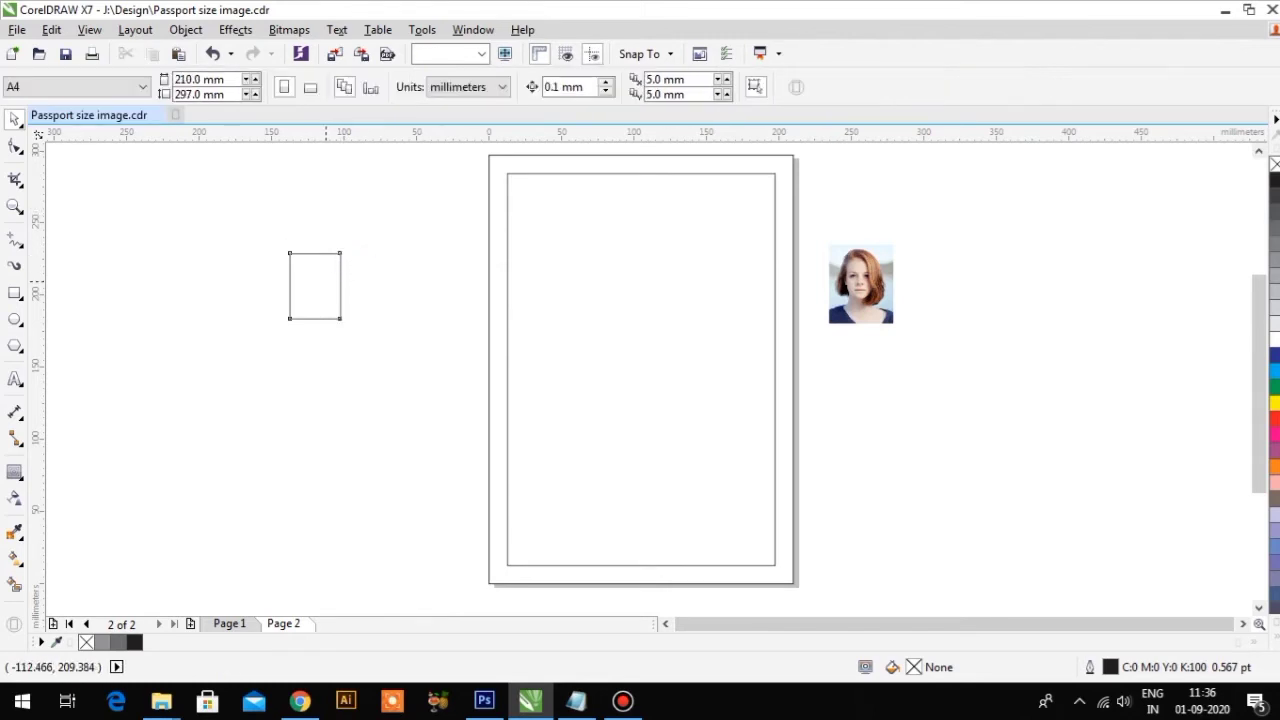
click(380, 200)
click(290, 286)
click(399, 162)
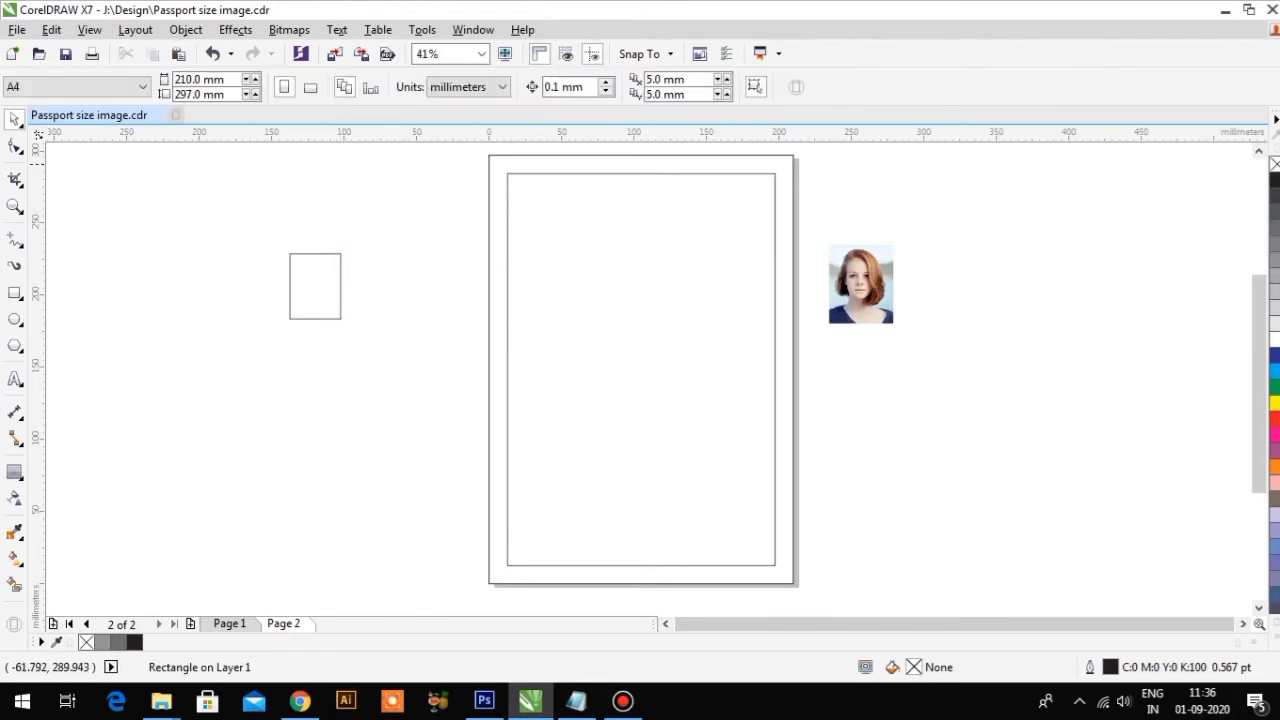
click(467, 87)
click(470, 286)
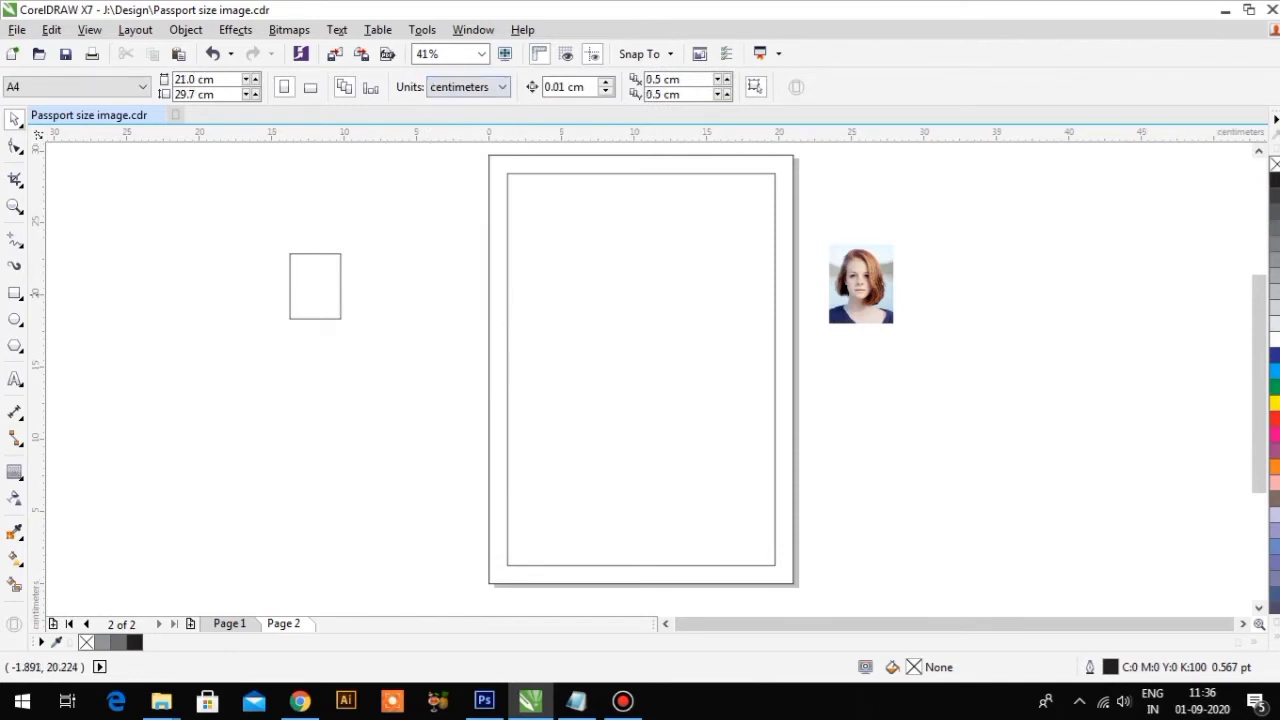
click(339, 286)
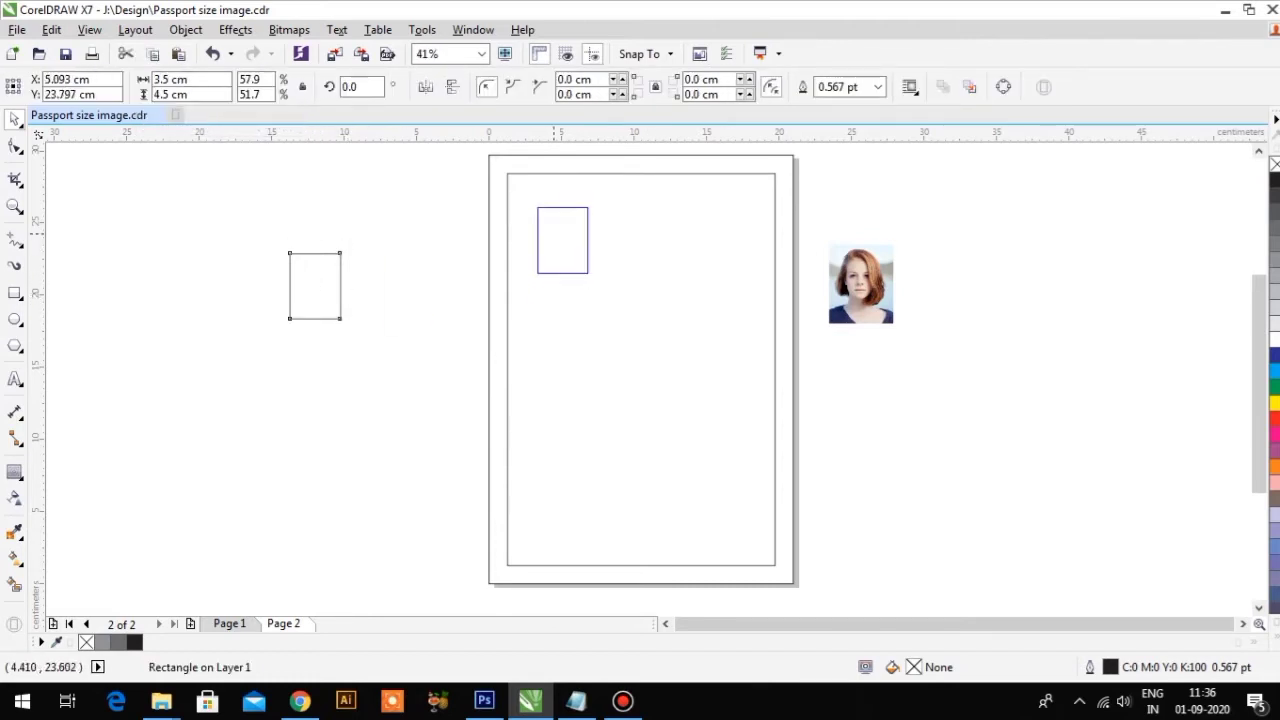
Move the 3.5 × 4.5 cm rectangle into the page's top-left corner at X 3.274 cm, Y 25.876 cm.
drag(306, 279, 527, 203)
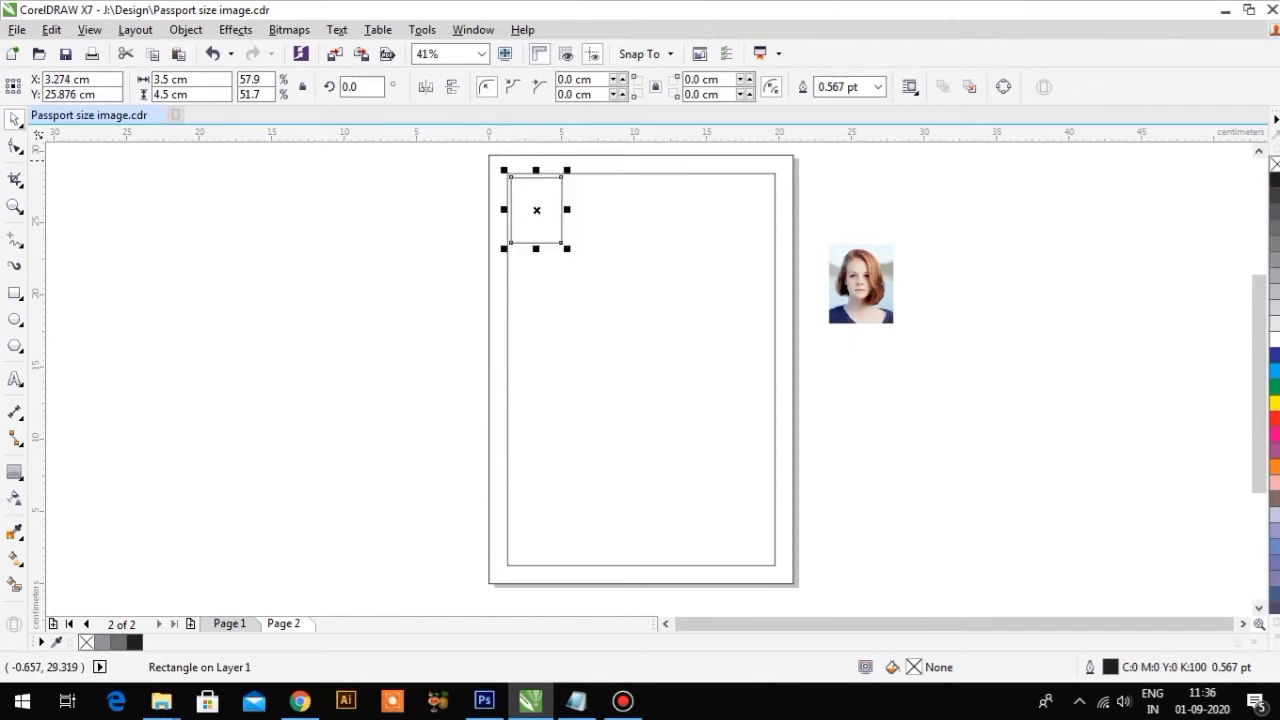
scroll(531, 185, up, 1)
scroll(548, 171, up, 1)
click(120, 205)
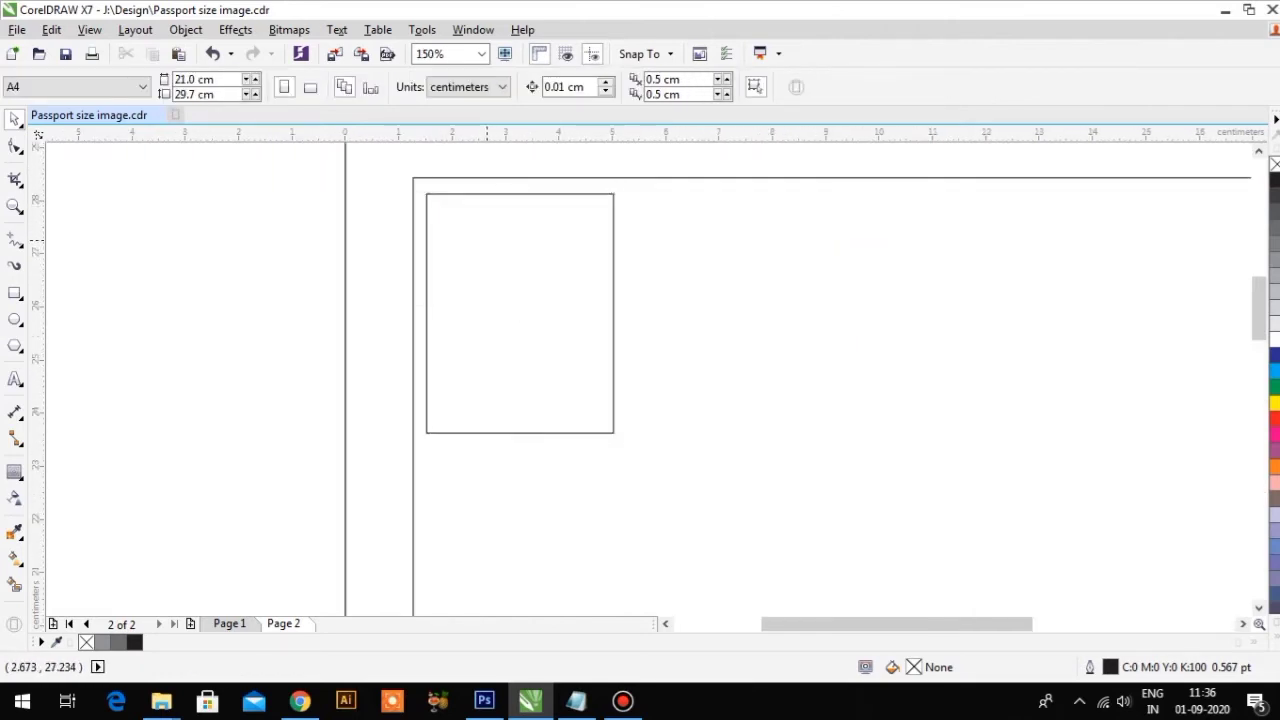
scroll(487, 241, down, 2)
scroll(487, 241, up, 1)
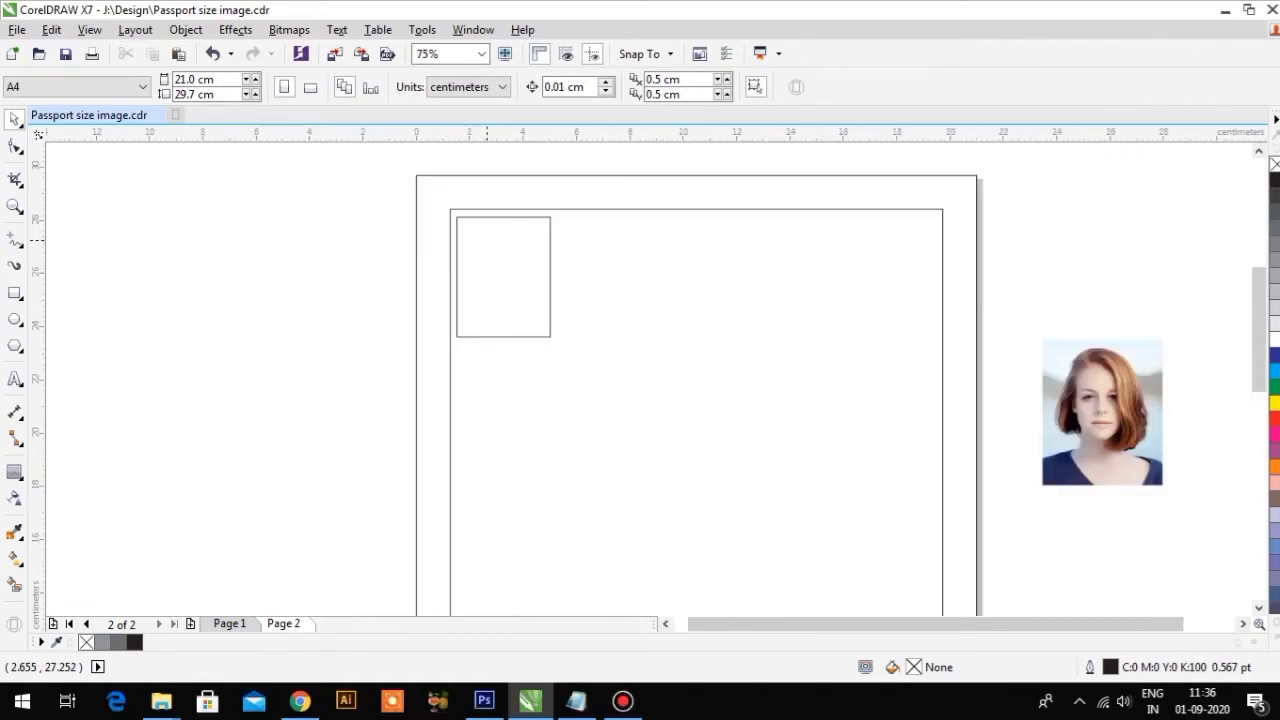
scroll(487, 241, up, 1)
scroll(487, 241, down, 2)
scroll(487, 241, up, 1)
scroll(487, 241, up, 1)
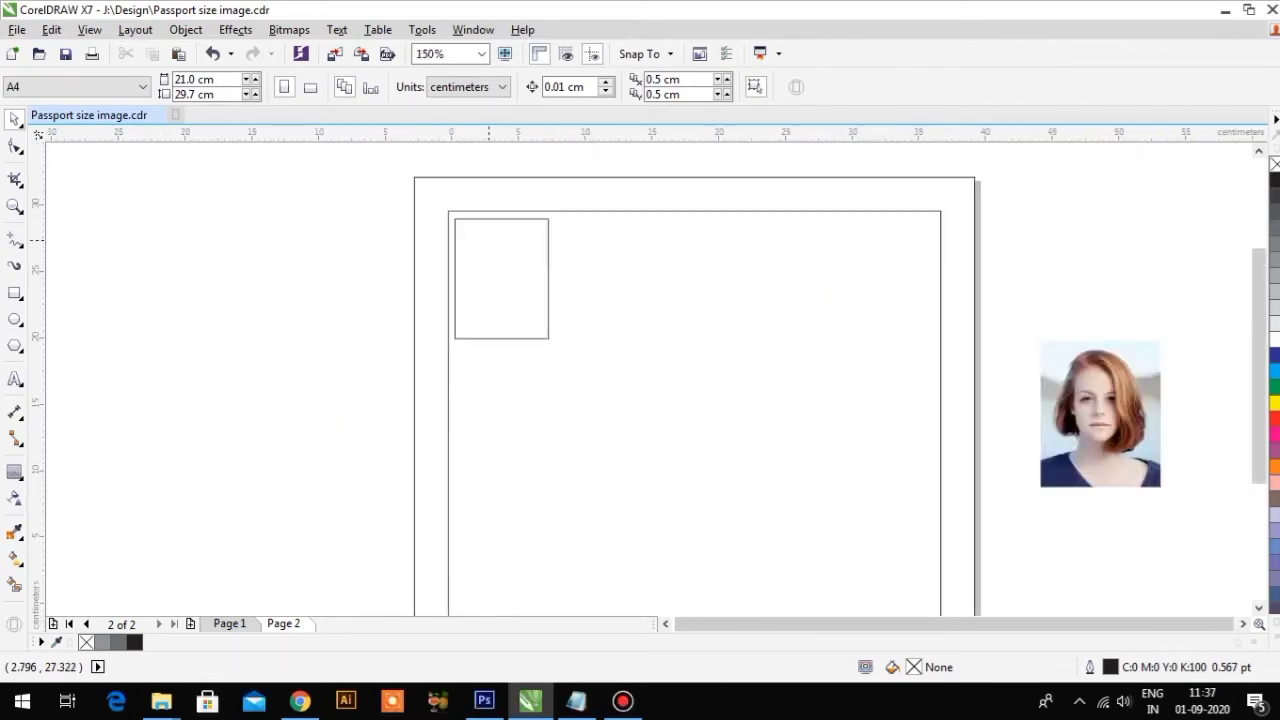
scroll(489, 239, down, 2)
scroll(491, 237, up, 1)
scroll(490, 238, up, 1)
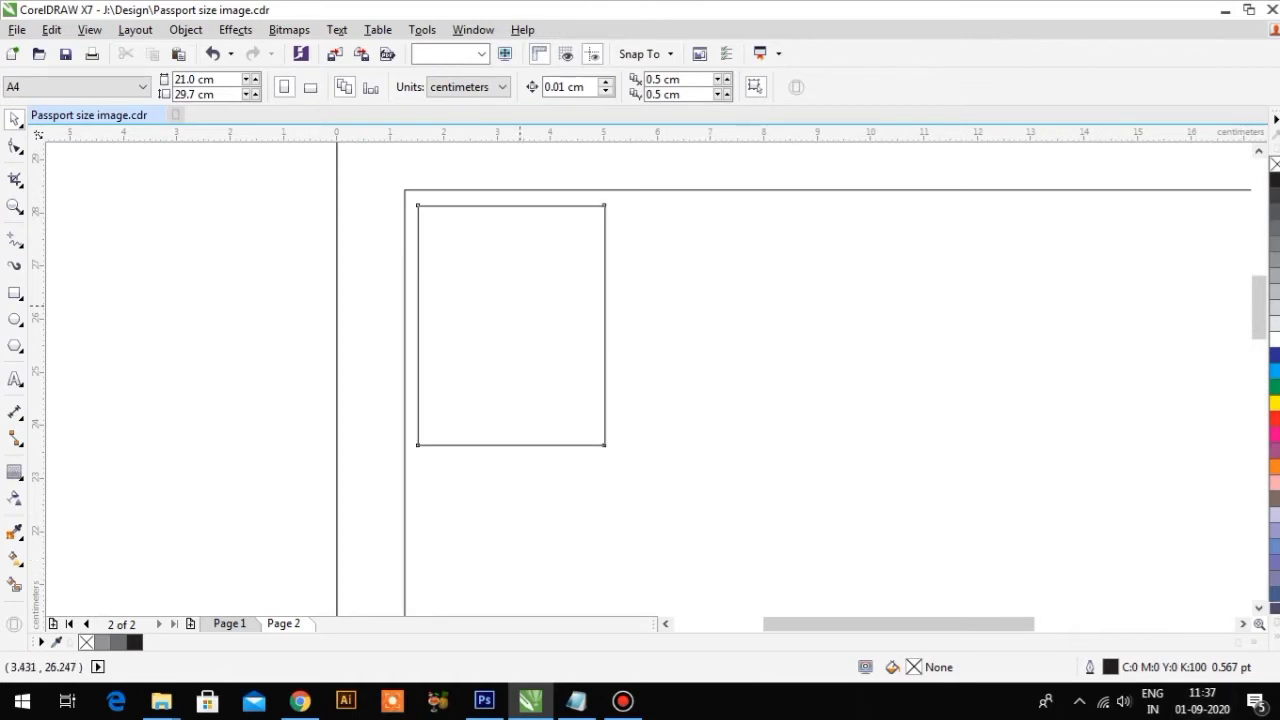
click(419, 301)
click(215, 283)
key(Tab)
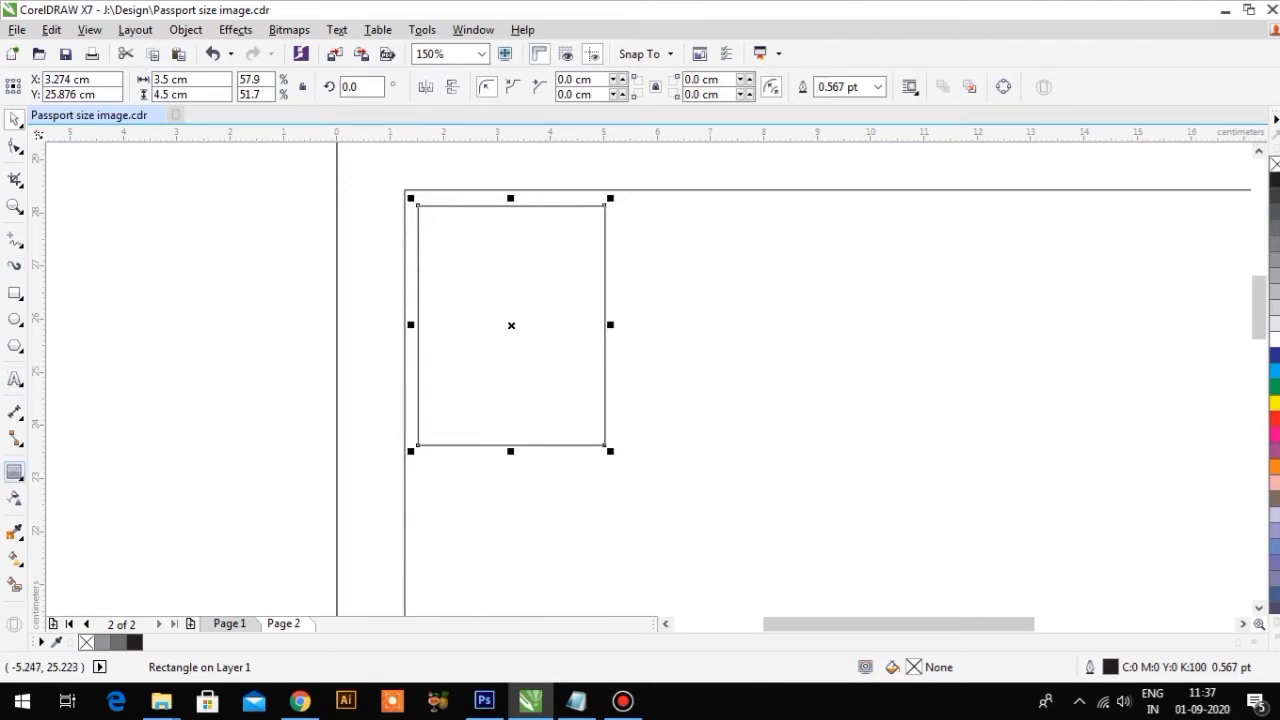
click(15, 472)
click(70, 491)
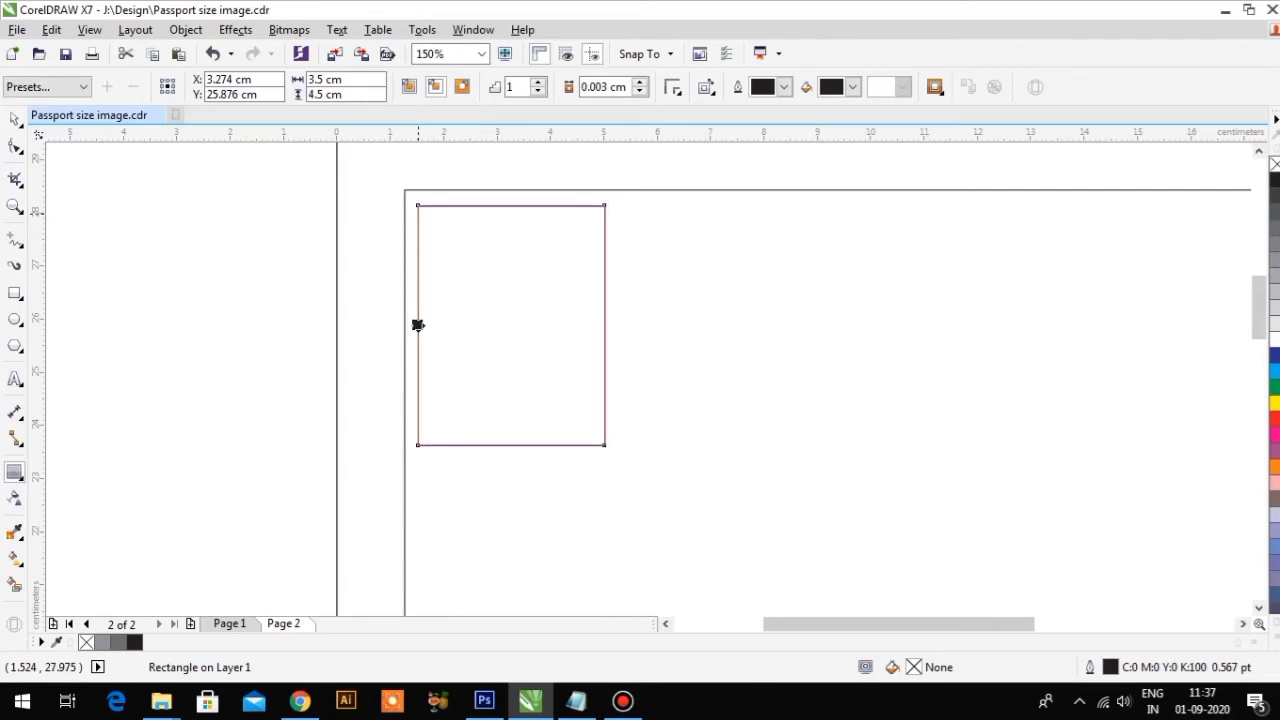
Give the small rectangle a 0.2 cm inner contour and break the contour group apart.
drag(418, 325, 411, 325)
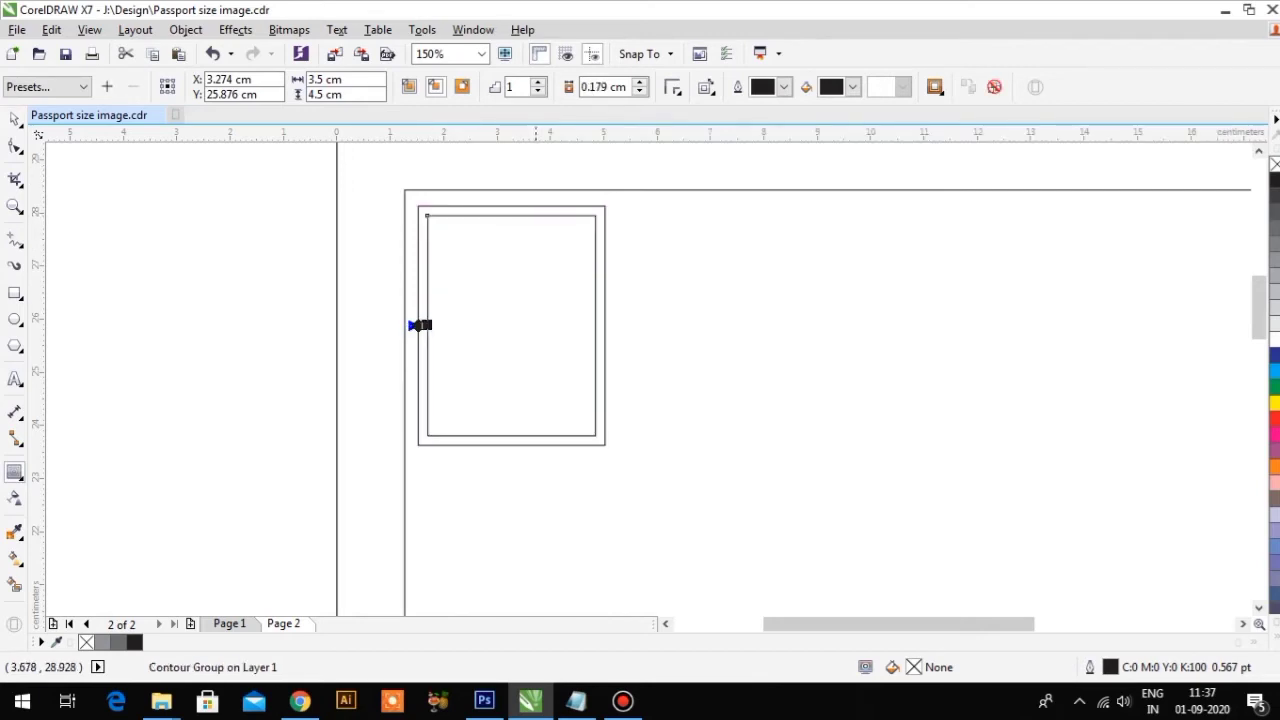
double_click(607, 87)
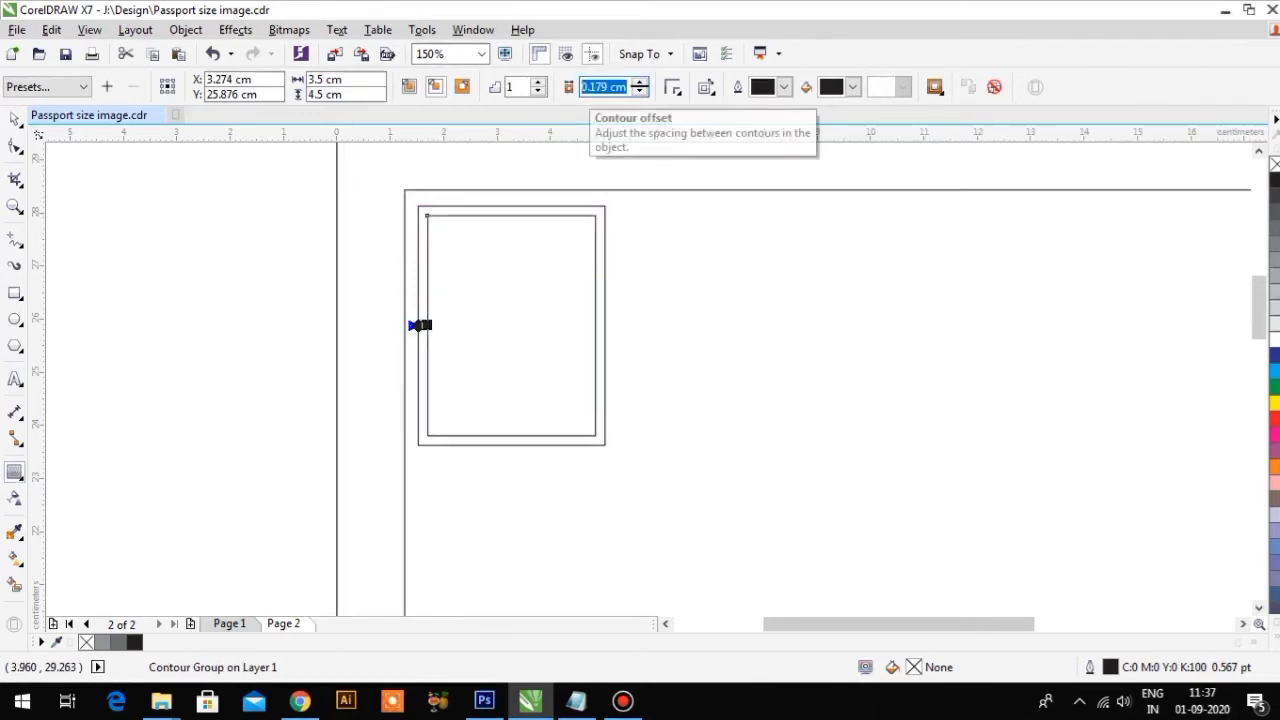
key(BackSpace)
key(Return)
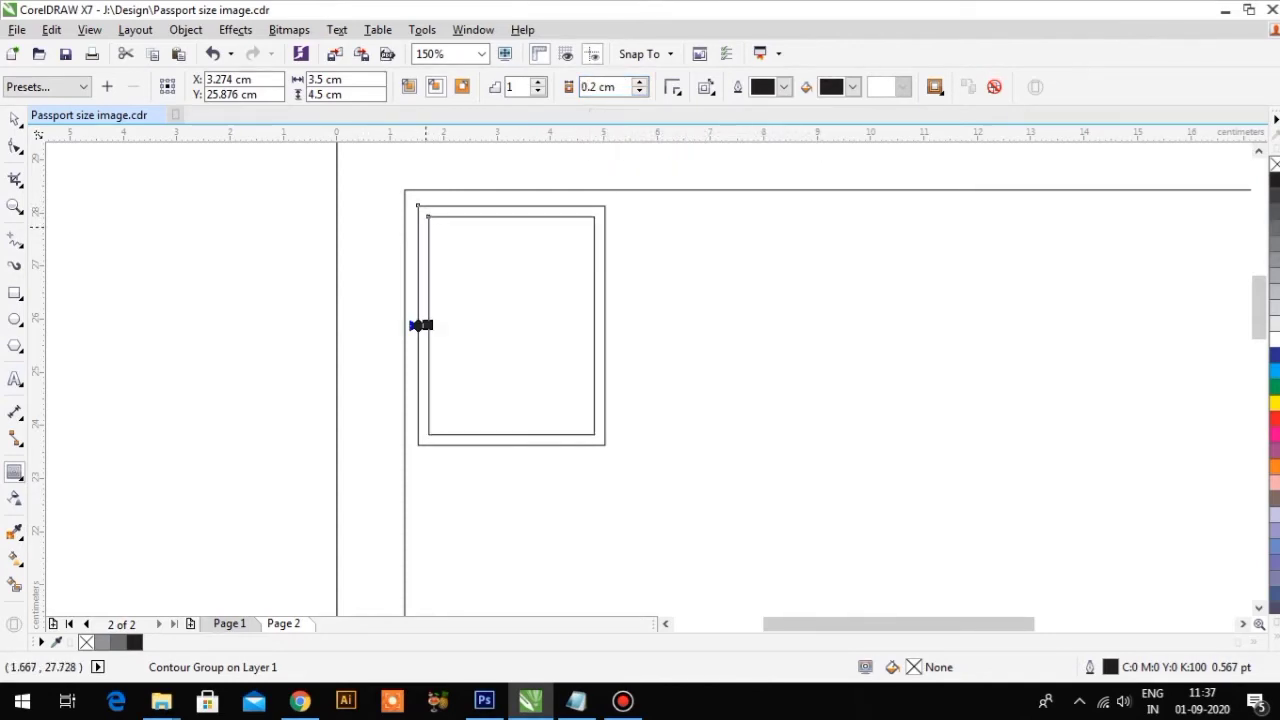
key(space)
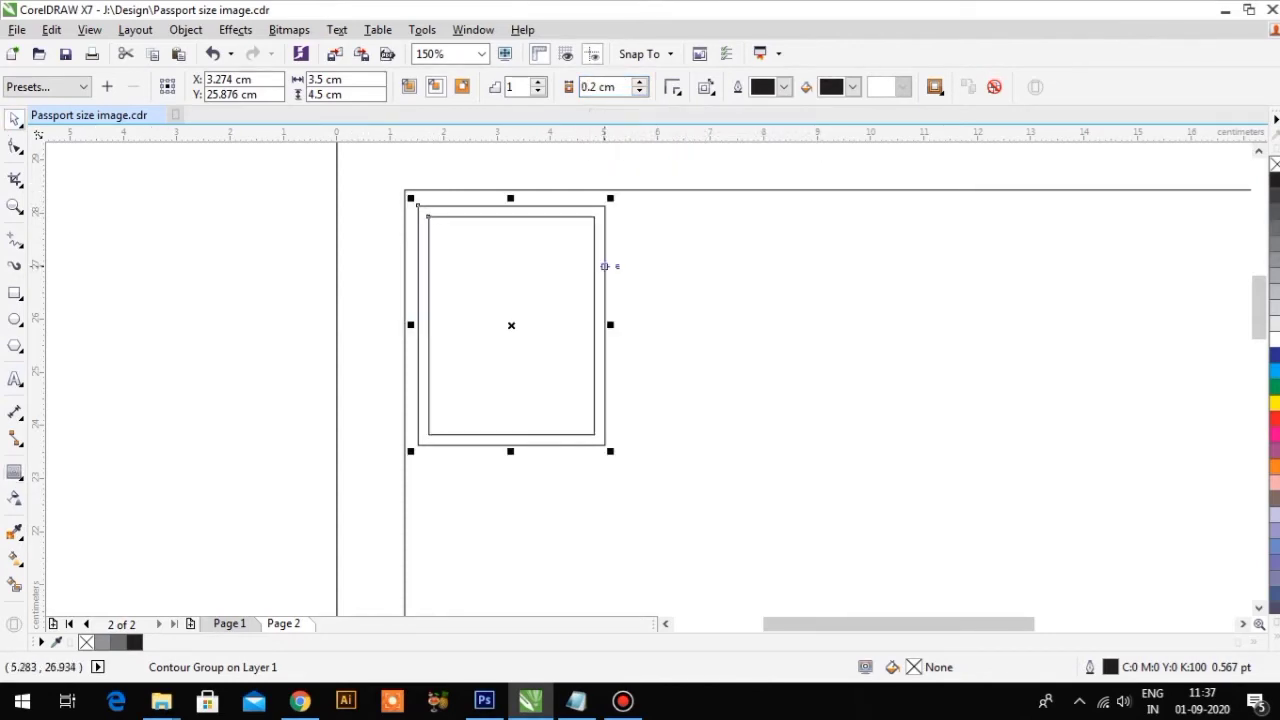
right_click(549, 216)
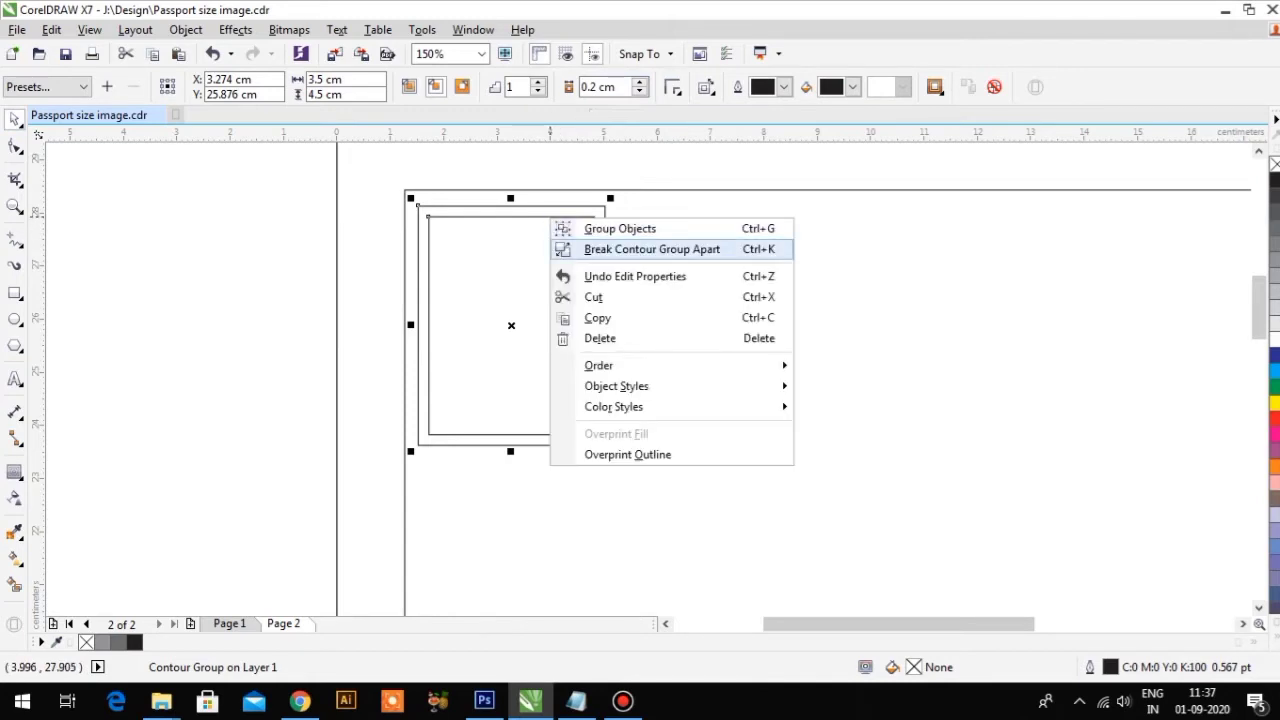
click(652, 249)
Move the photo left of the page and shift the page-sized border rectangle onto the second page.
scroll(313, 255, down, 2)
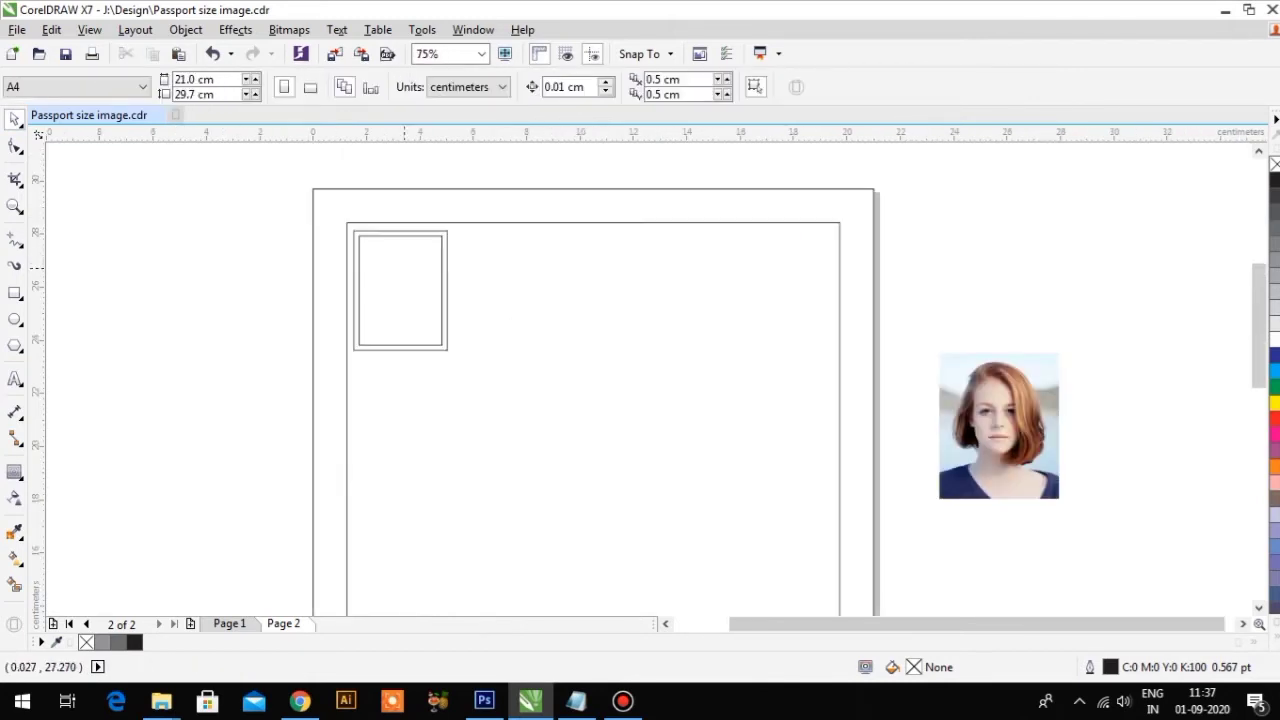
scroll(486, 248, up, 2)
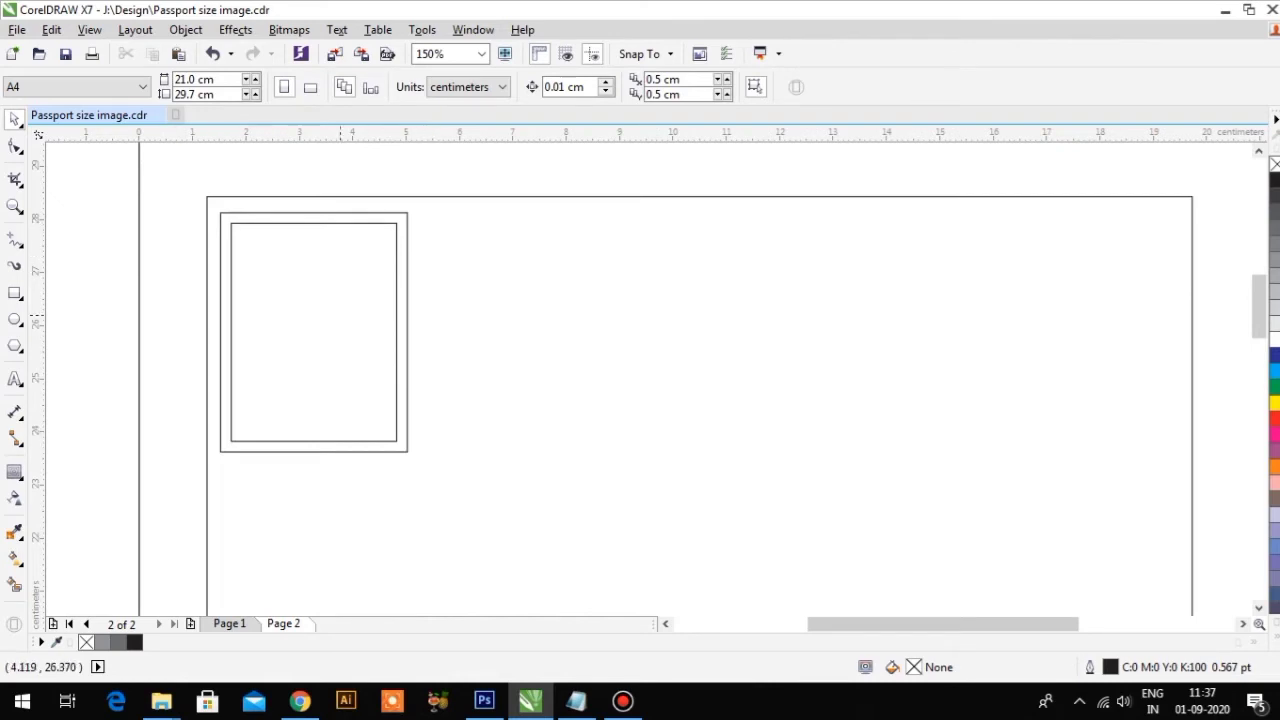
scroll(228, 282, down, 2)
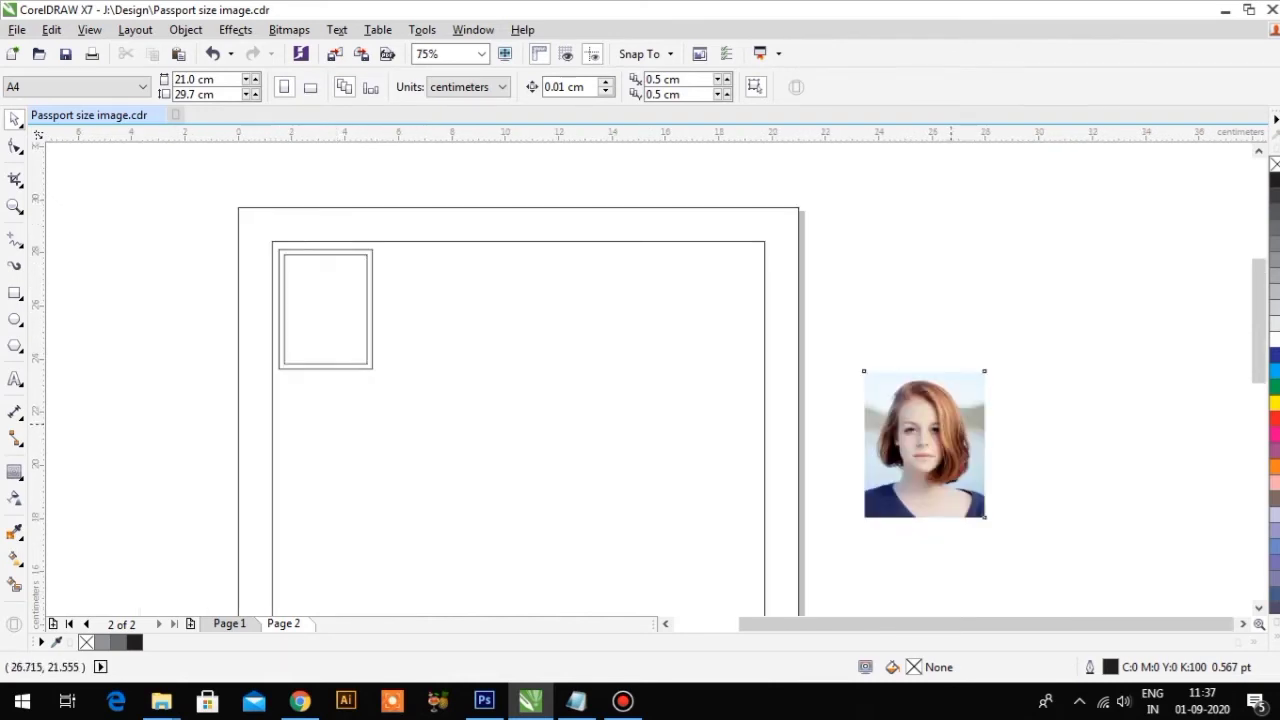
mouse_move(953, 425)
mouse_down()
mouse_move(182, 288)
mouse_move(181, 248)
mouse_up()
scroll(171, 235, up, 1)
scroll(355, 240, down, 1)
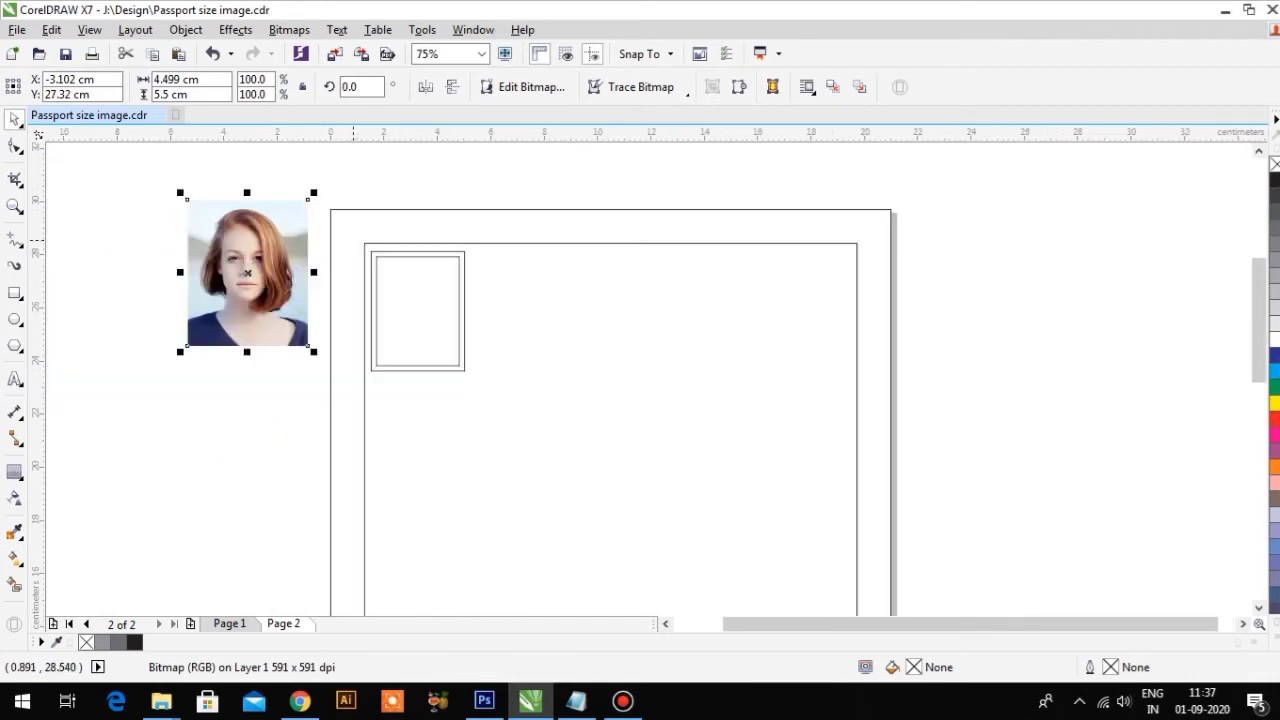
drag(559, 246, 1096, 238)
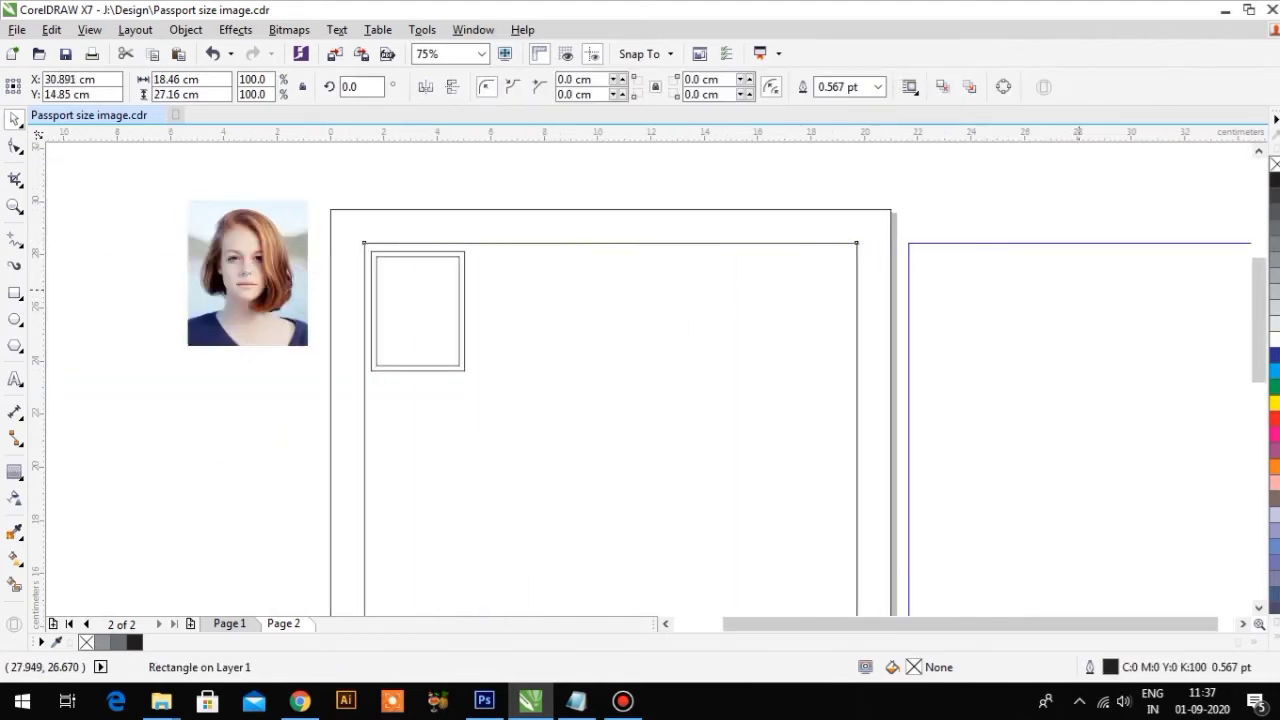
drag(1093, 289, 1097, 289)
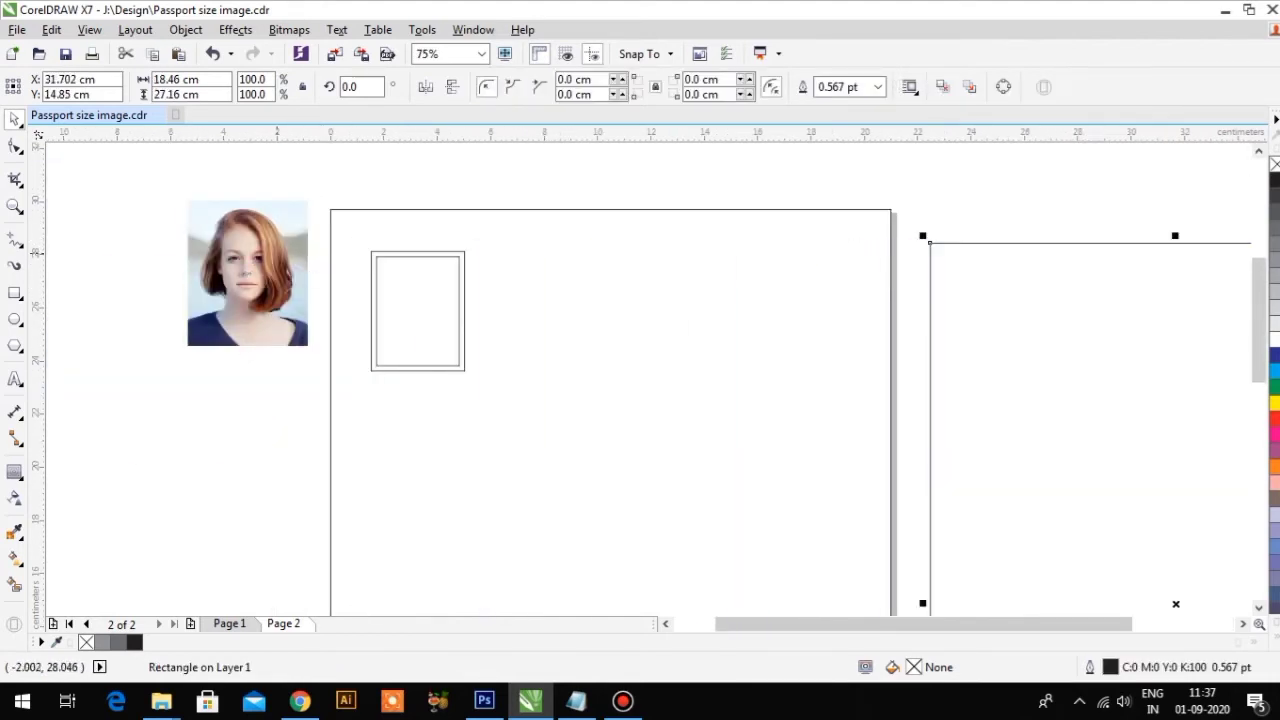
PowerClip the passport photo inside the small frame at the page's top-left.
right_click(271, 251)
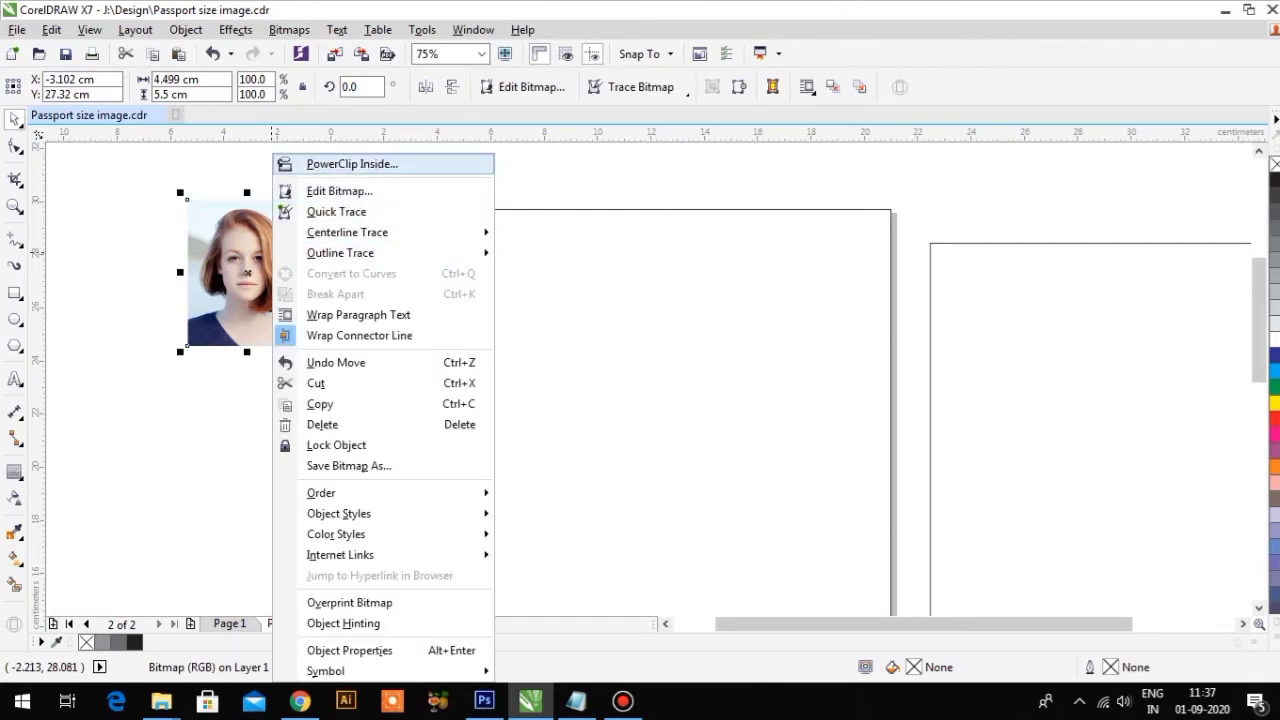
click(186, 30)
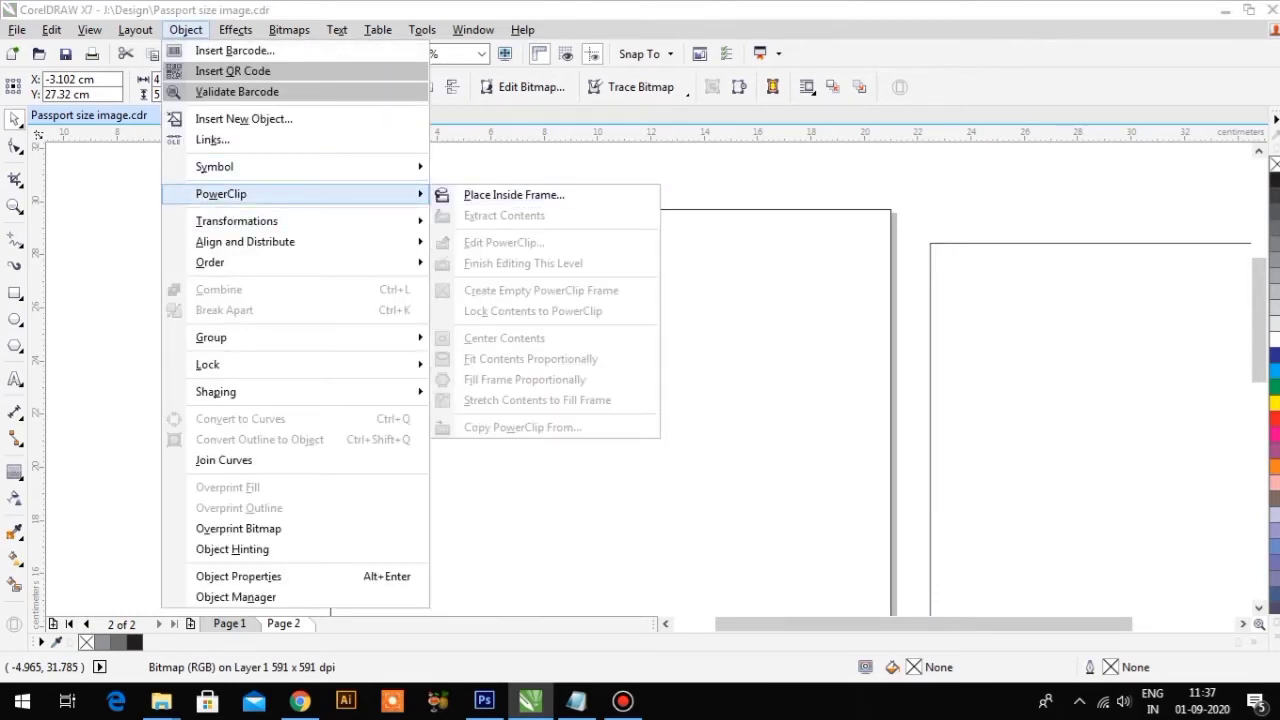
click(514, 195)
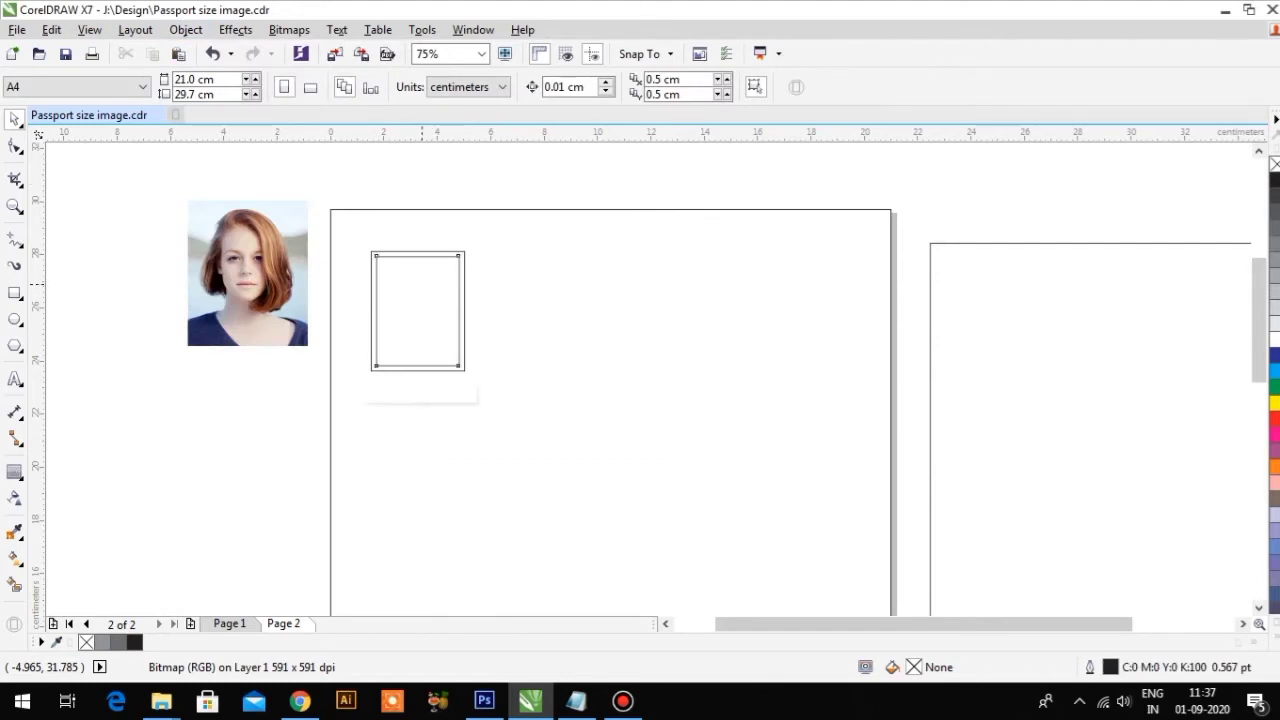
click(418, 310)
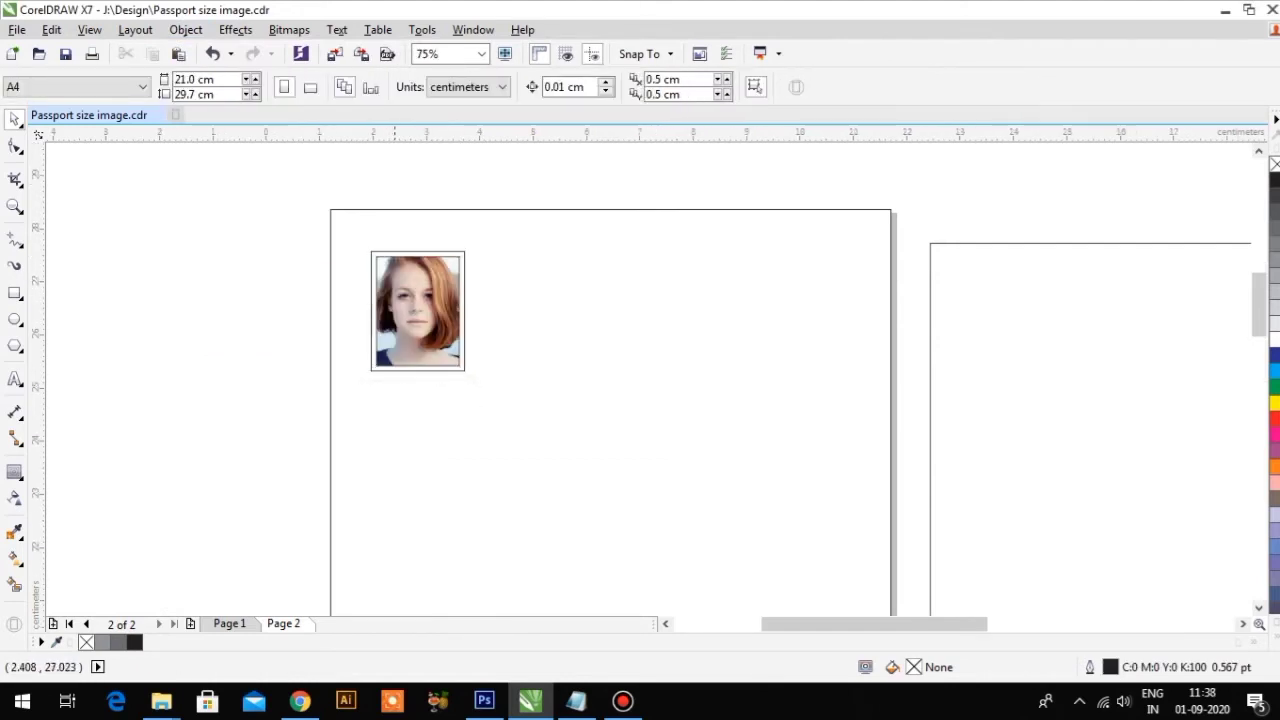
Edit the framed photo's PowerClip so the full uncropped 4.499 × 5.5 cm picture shows.
scroll(396, 279, up, 1)
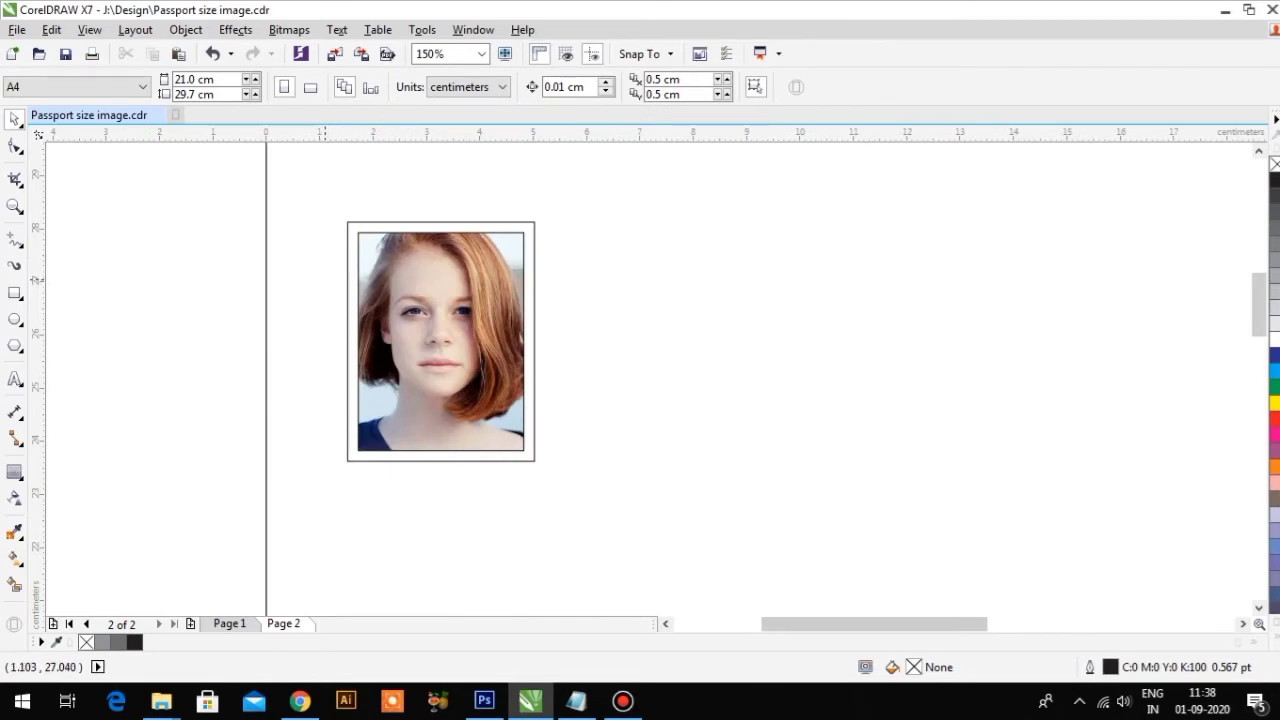
scroll(322, 280, down, 1)
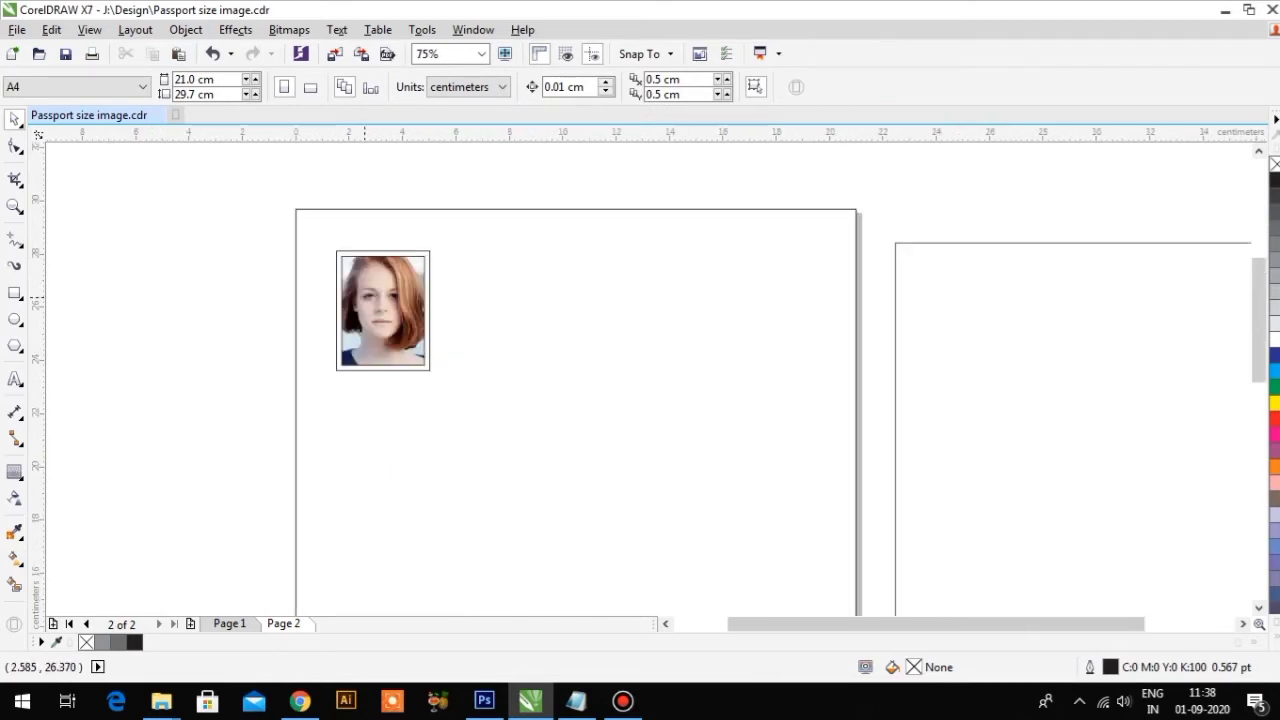
click(383, 311)
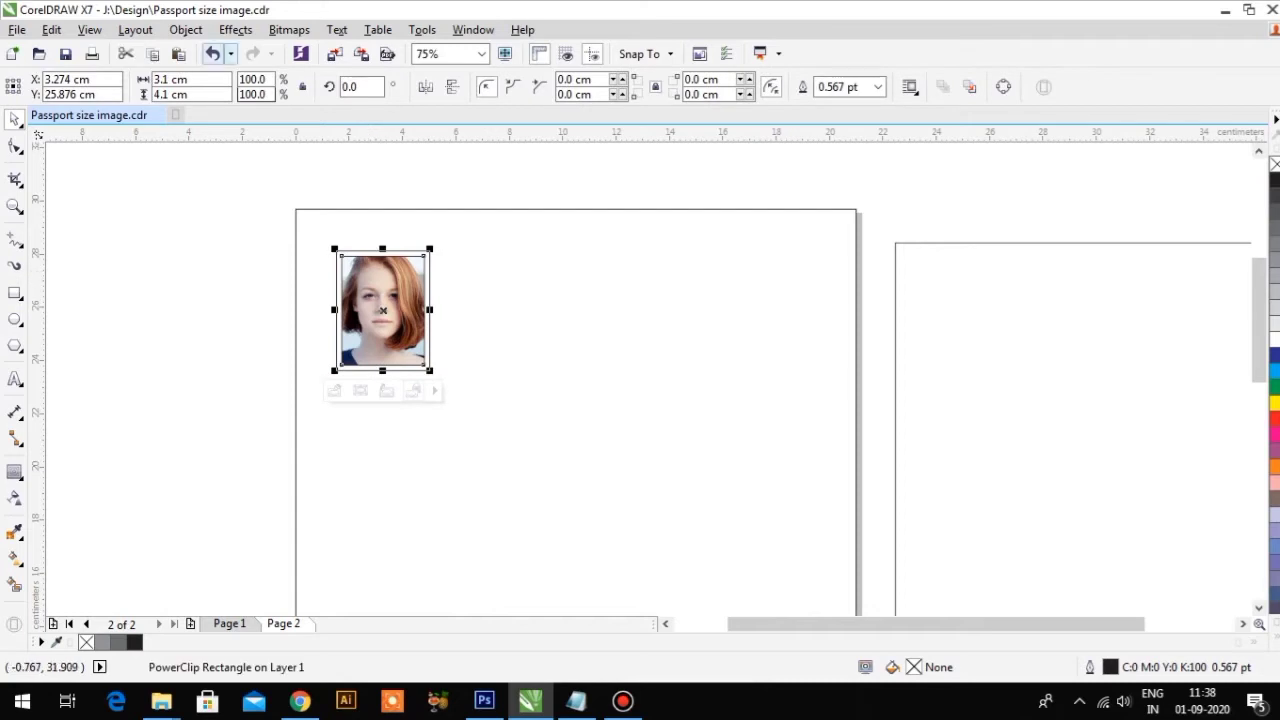
right_click(200, 29)
click(185, 29)
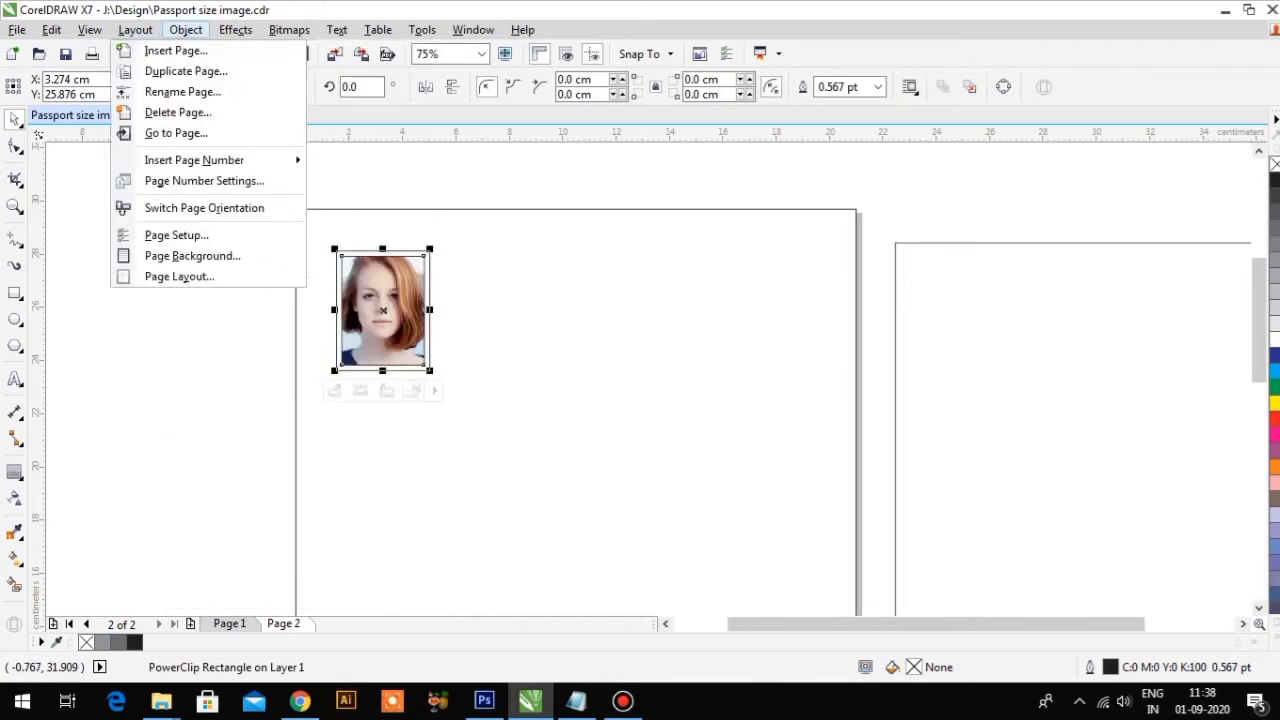
click(135, 29)
click(185, 29)
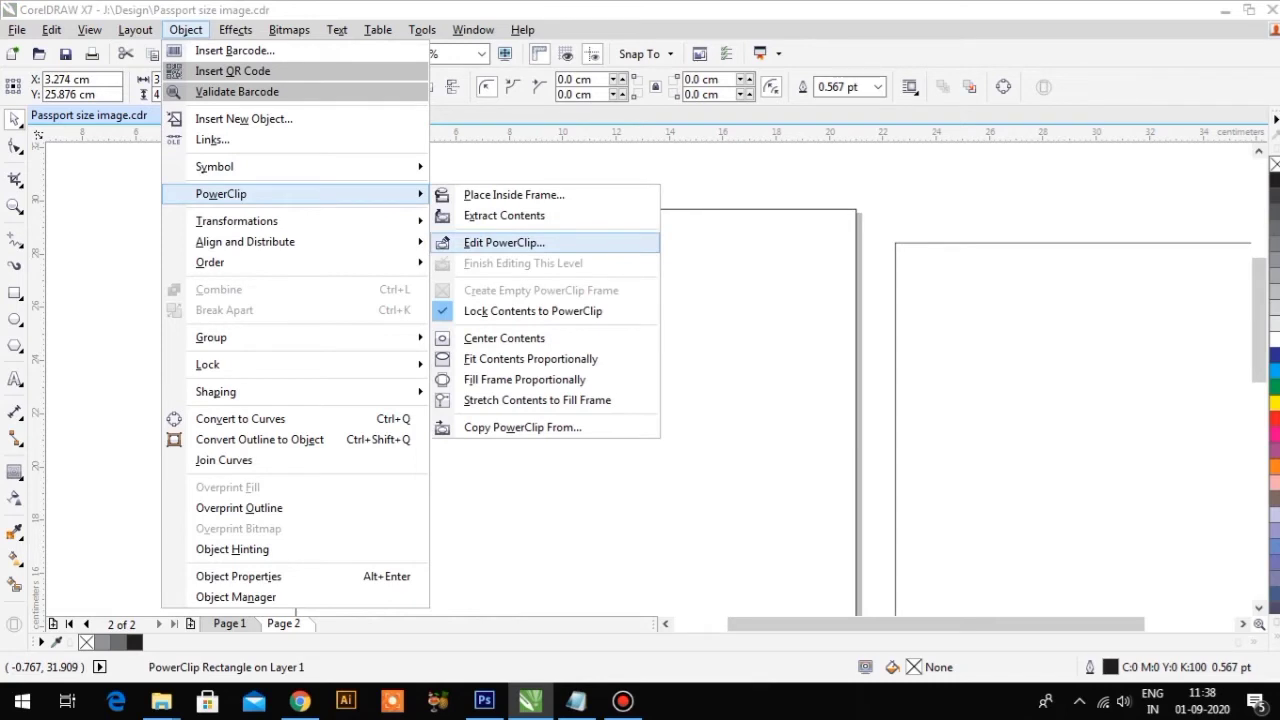
click(504, 242)
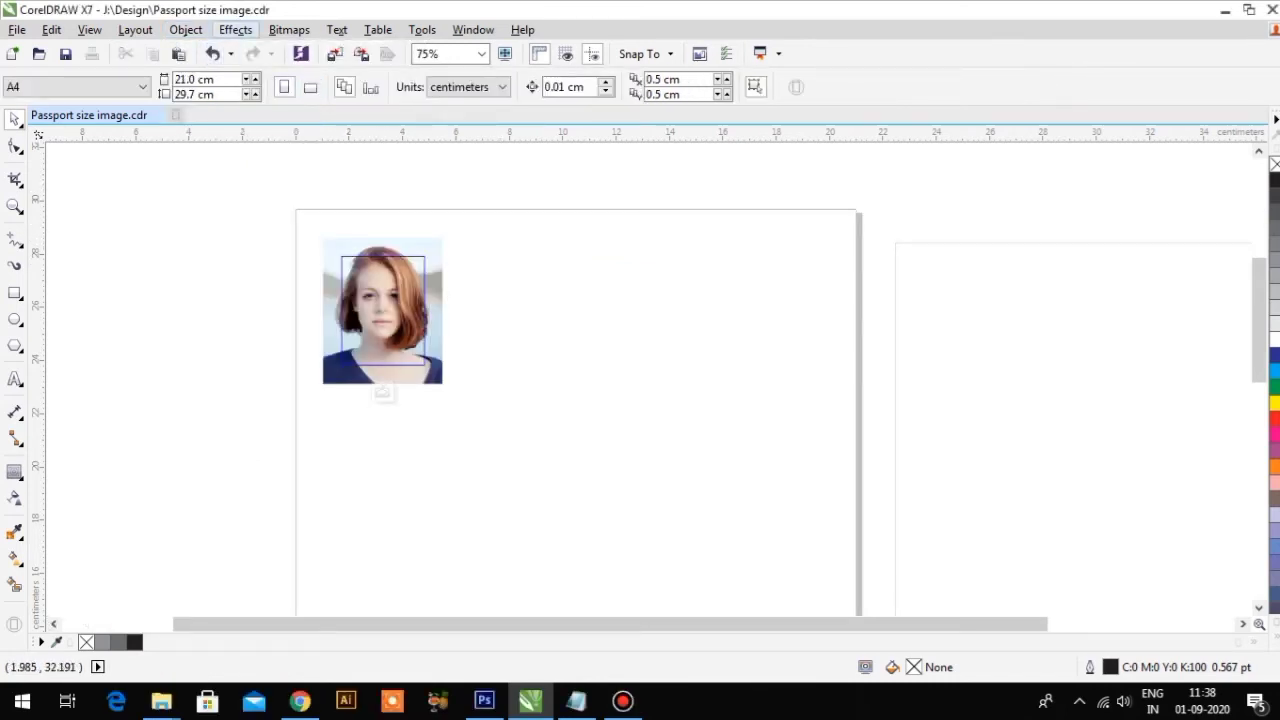
click(185, 29)
click(475, 176)
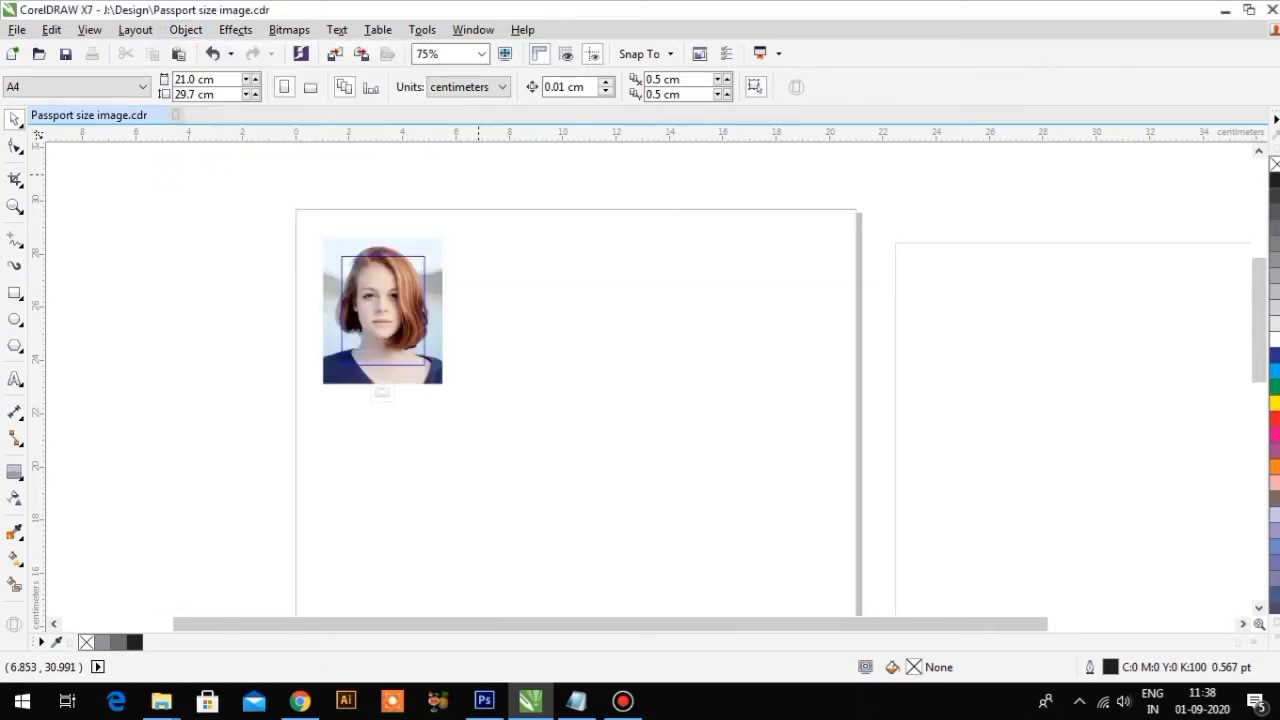
scroll(375, 308, up, 2)
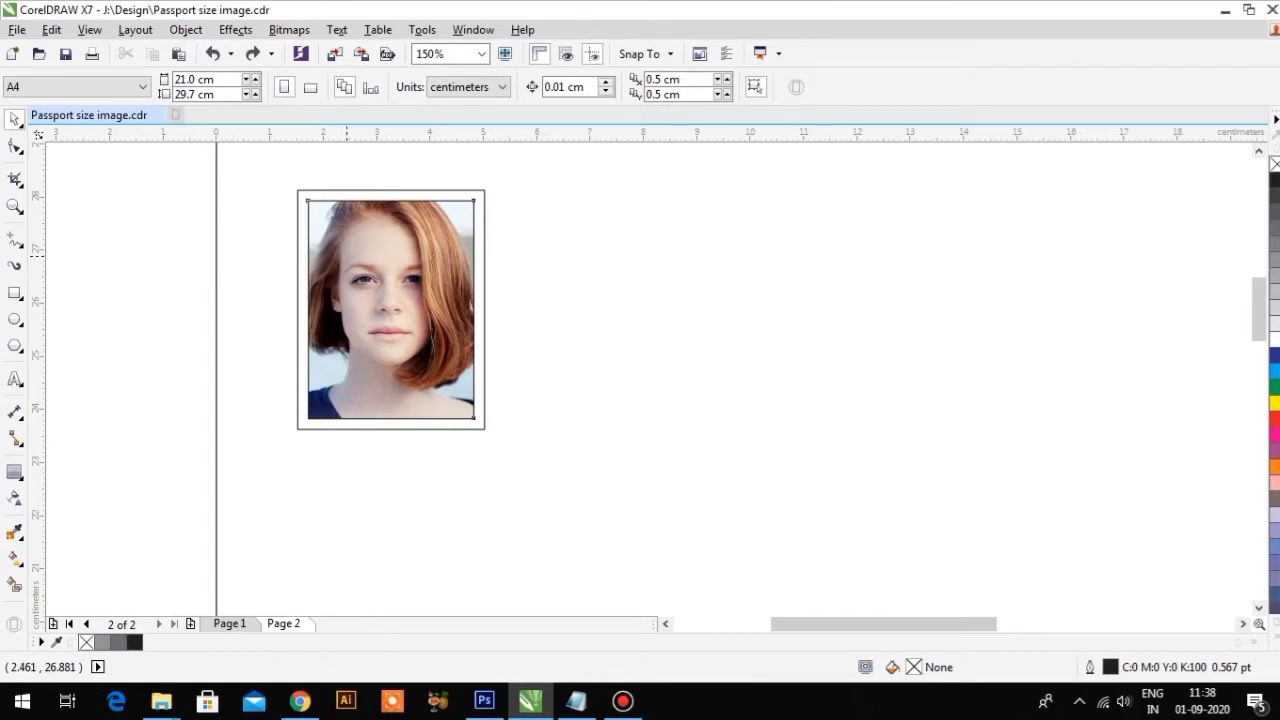
click(347, 254)
Select the photo inside the frame and shrink it toward the frame size.
click(511, 170)
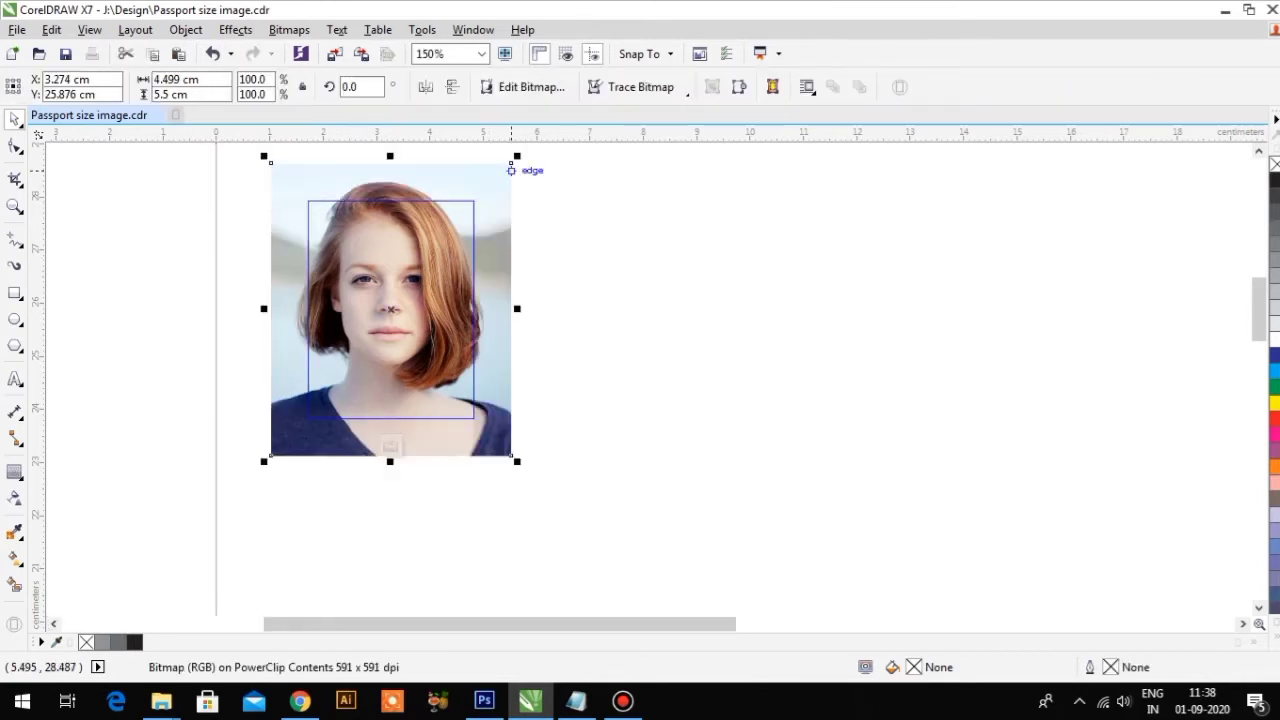
scroll(515, 165, up, 1)
scroll(370, 207, down, 1)
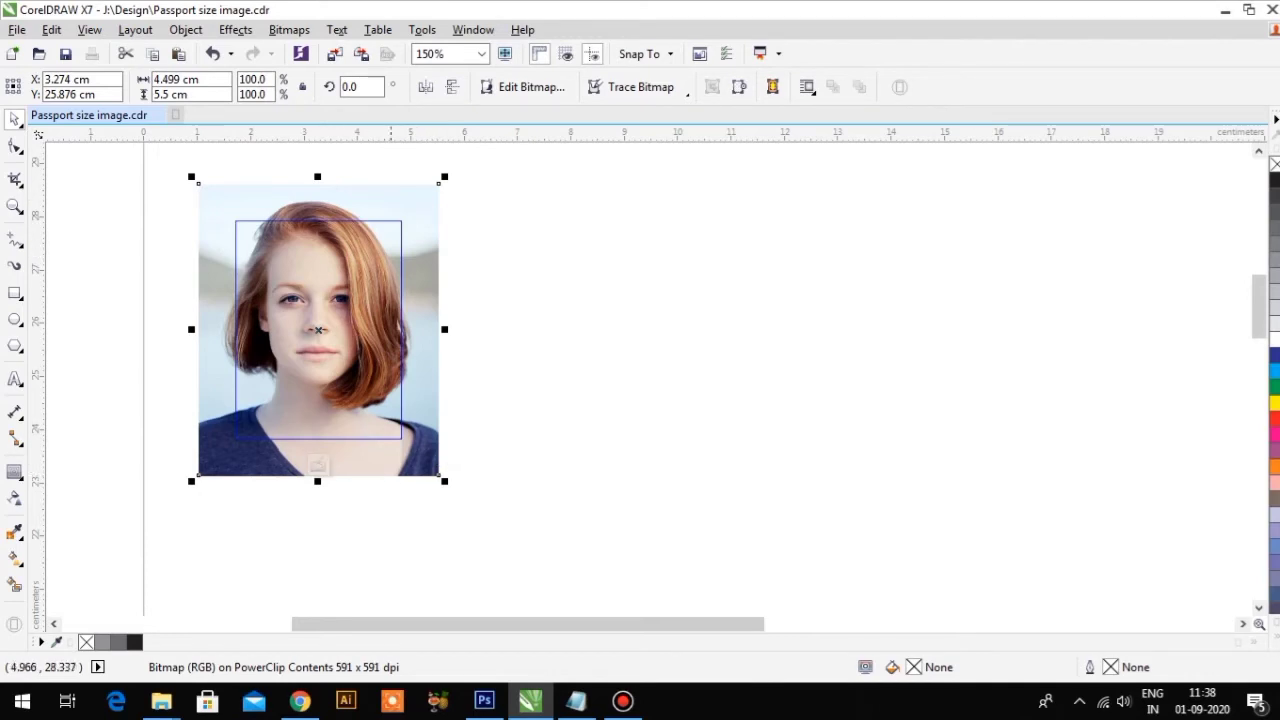
click(452, 200)
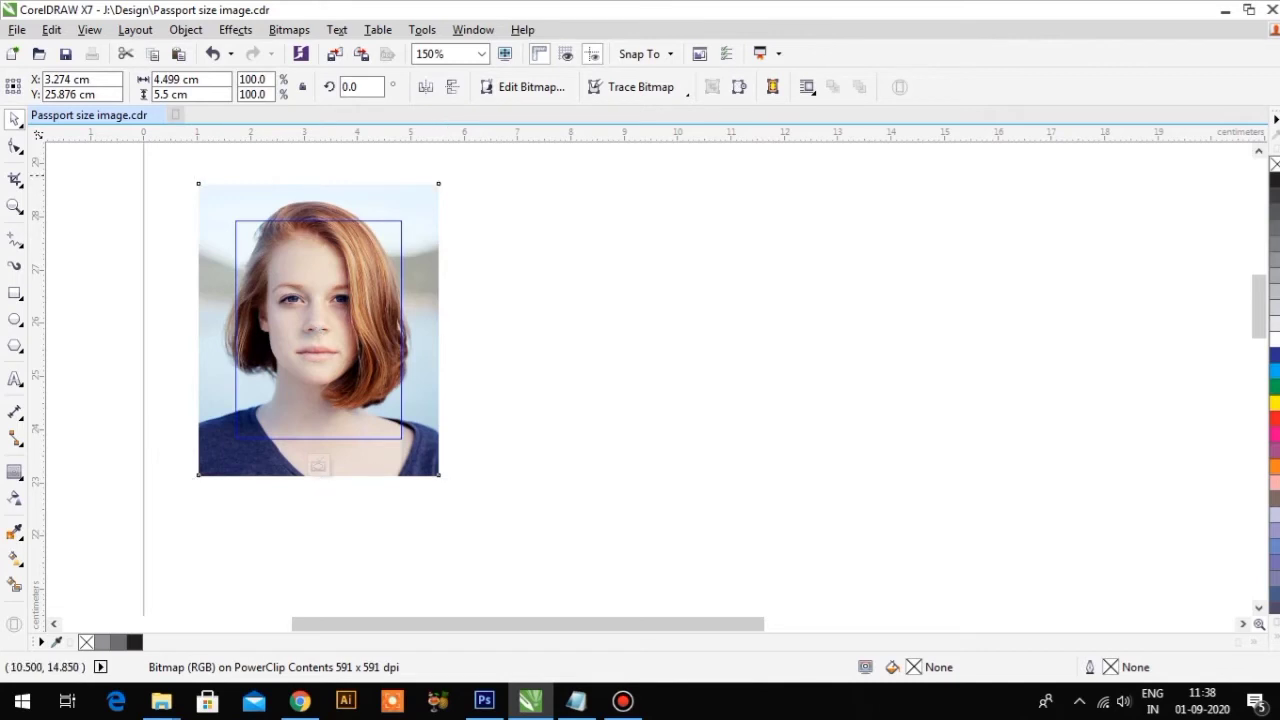
mouse_move(438, 183)
mouse_down()
mouse_move(415, 184)
mouse_move(408, 220)
mouse_up()
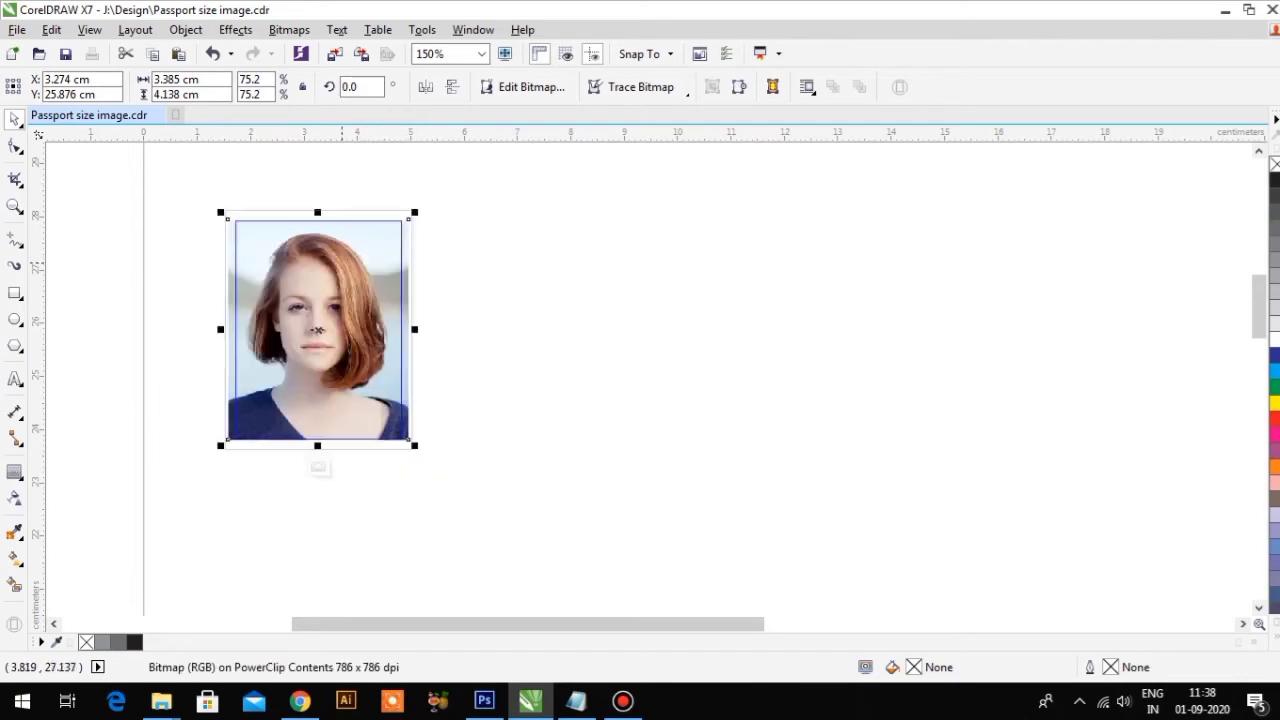
Fine-tune the photo's corner until it is 75.7%, about 3.406 × 4.164 cm.
scroll(316, 330, up, 1)
scroll(203, 194, up, 1)
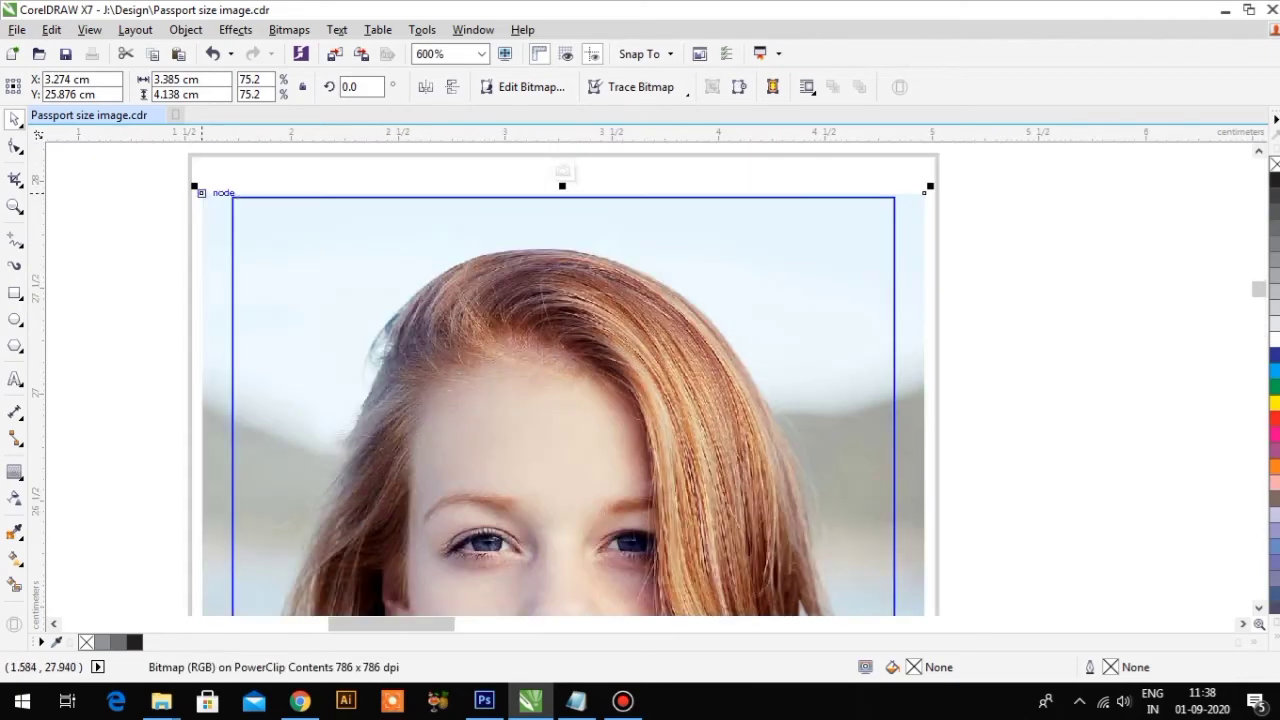
drag(195, 188, 208, 201)
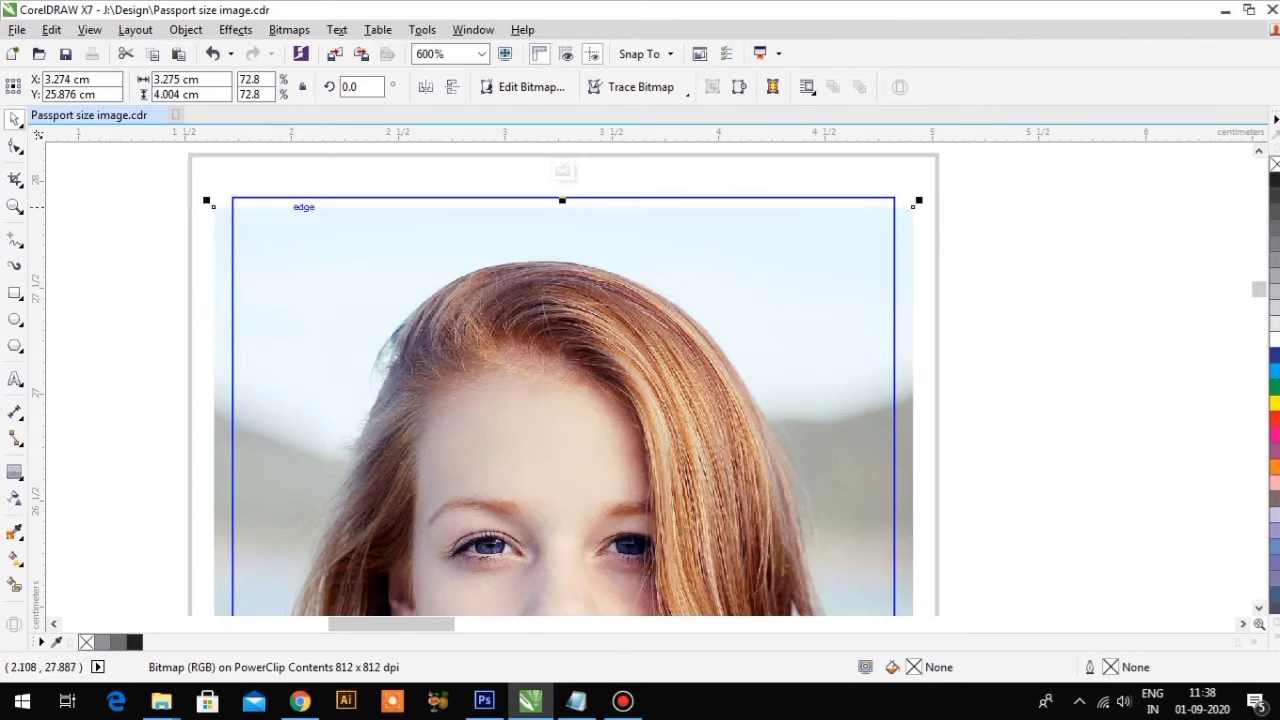
drag(196, 200, 199, 190)
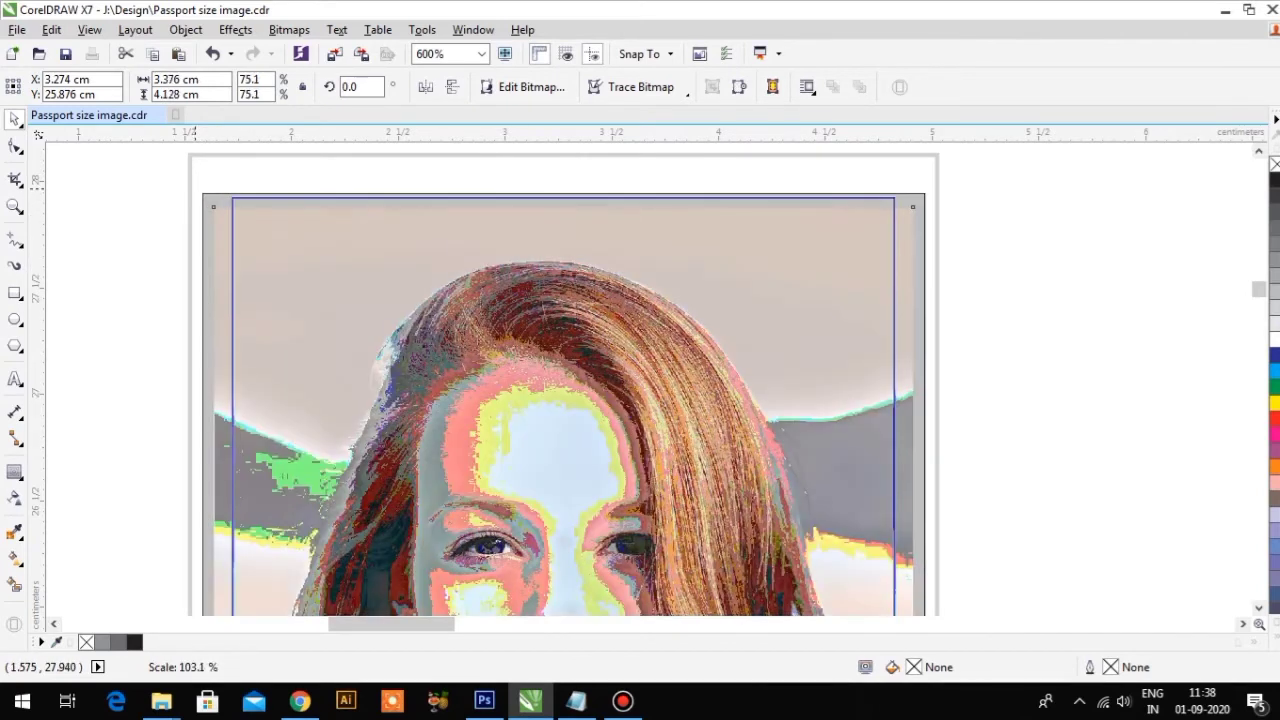
drag(199, 190, 192, 186)
scroll(192, 186, down, 1)
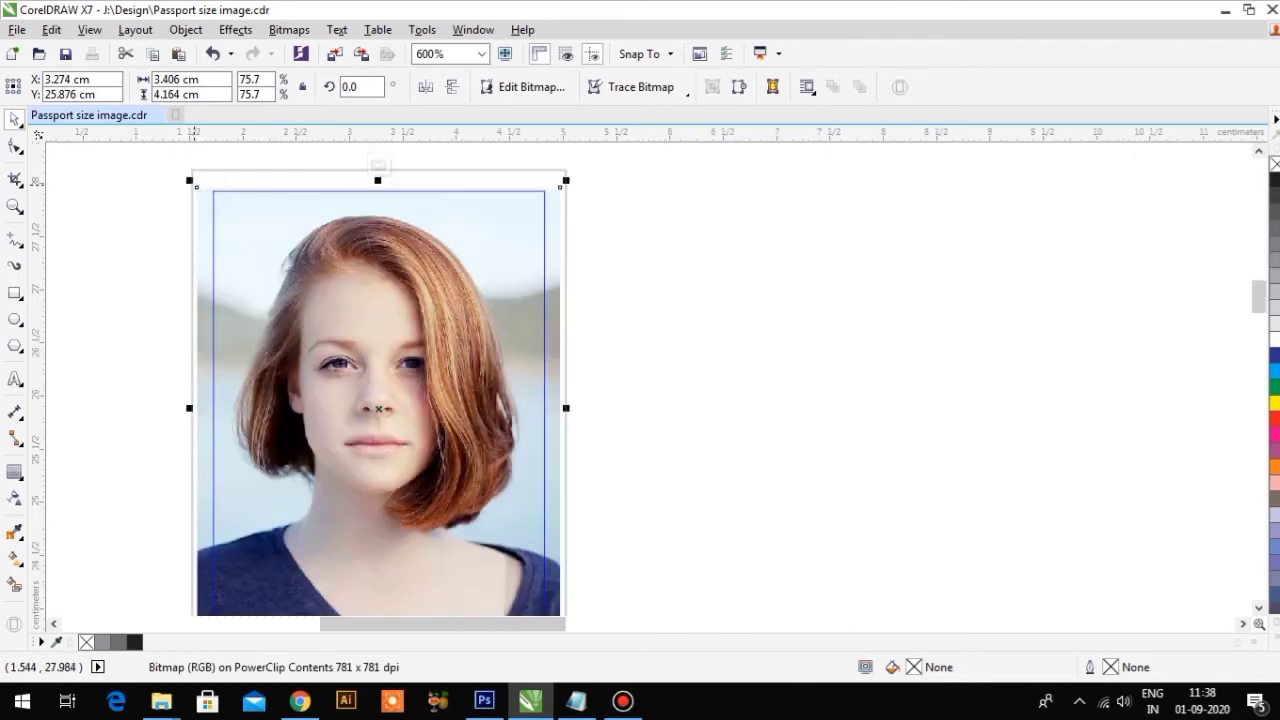
scroll(189, 184, down, 1)
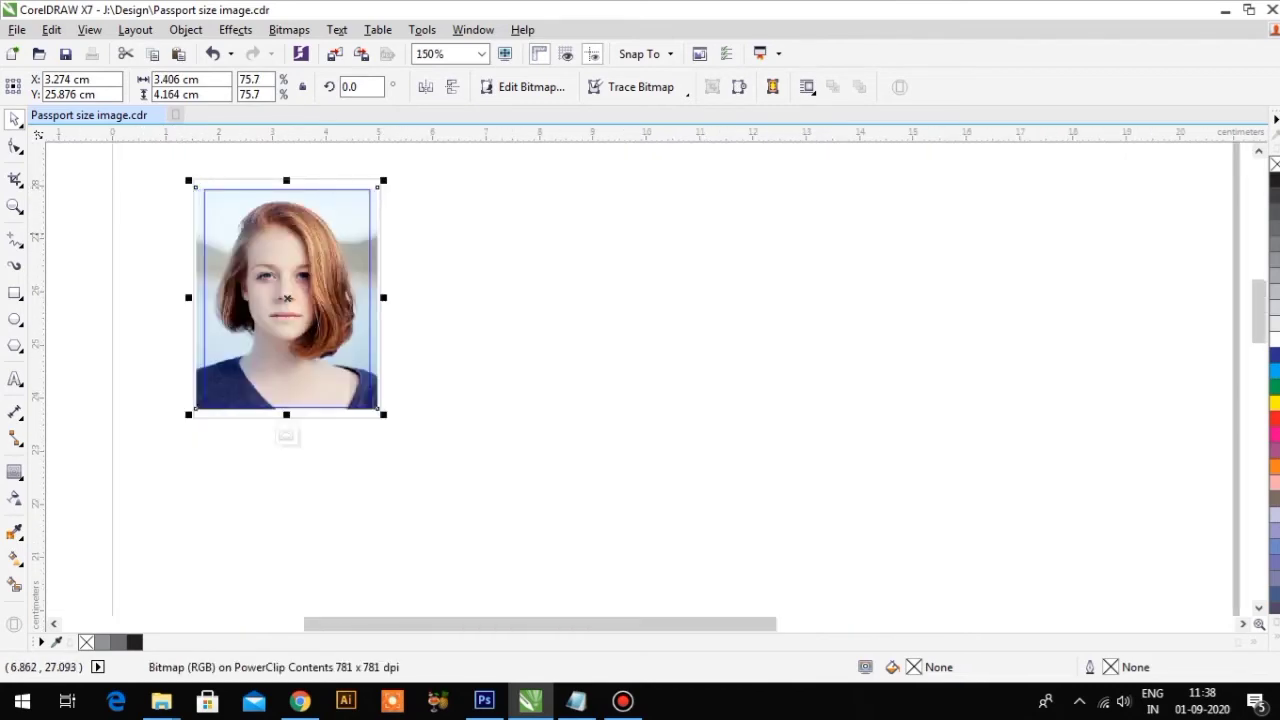
scroll(486, 231, down, 1)
scroll(320, 206, up, 1)
Finish editing the PowerClip so the photo sits cropped inside its frame.
click(186, 29)
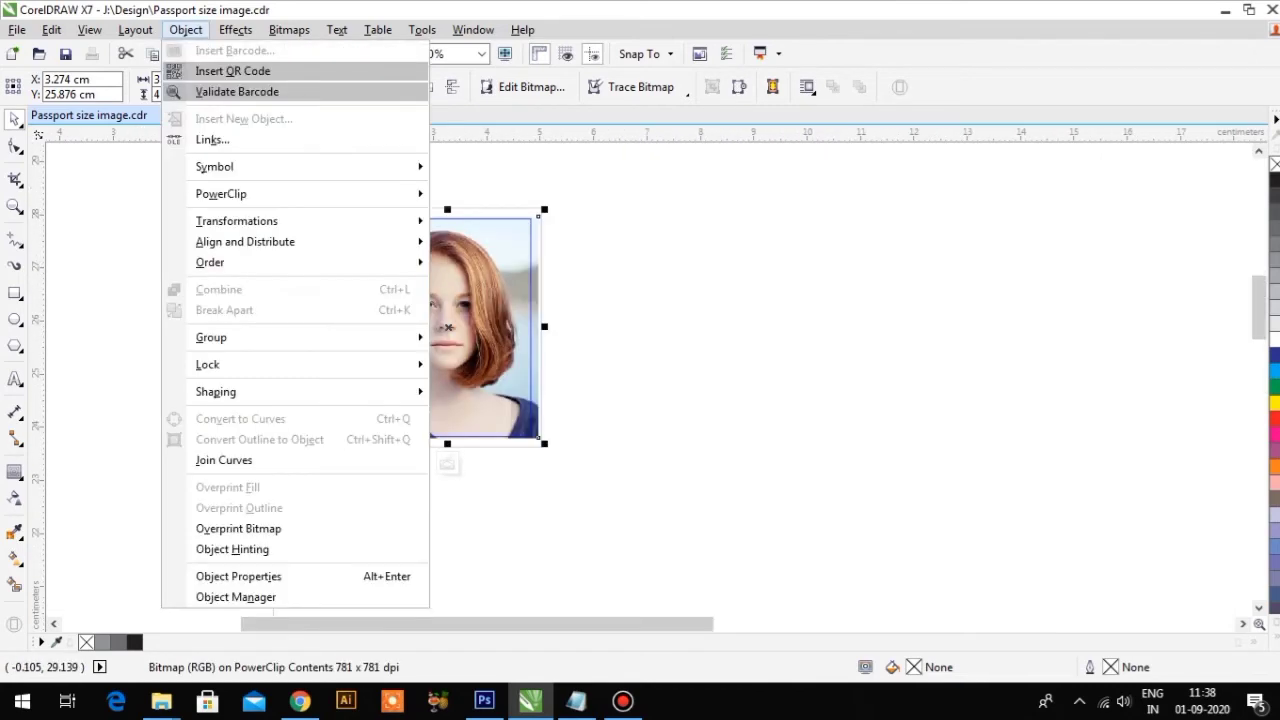
click(523, 263)
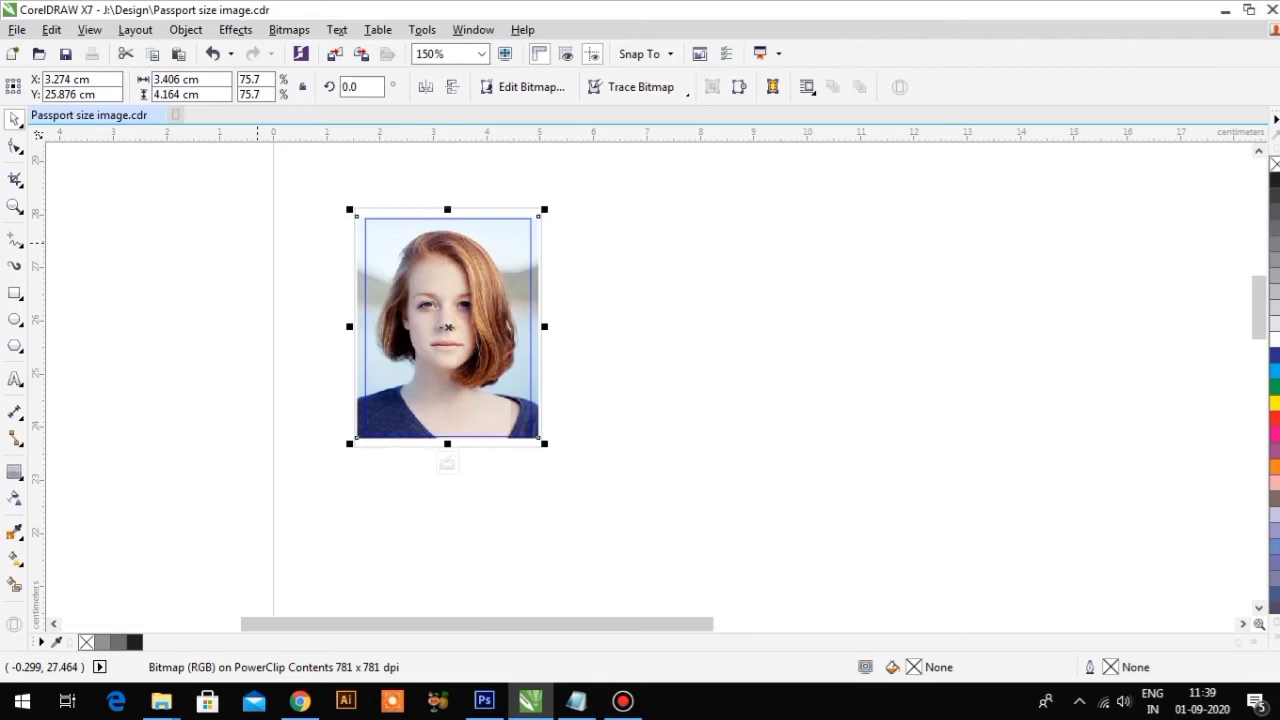
click(520, 220)
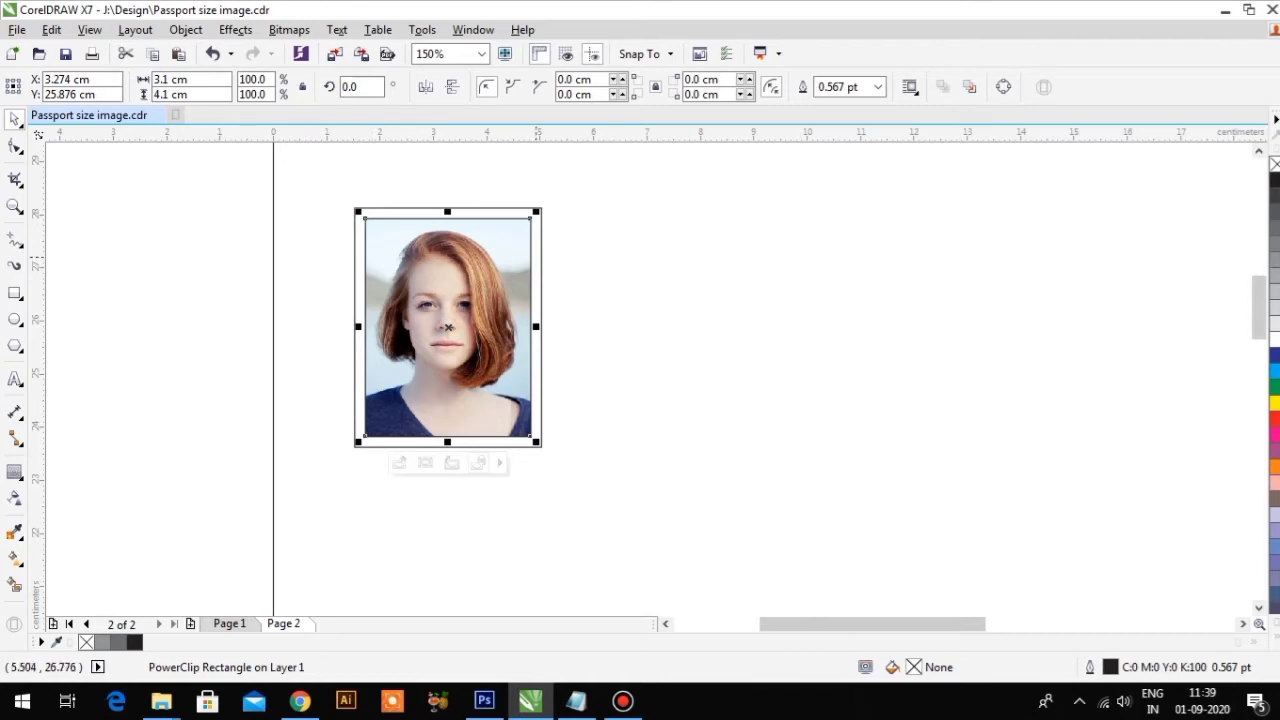
key(F3)
key(Escape)
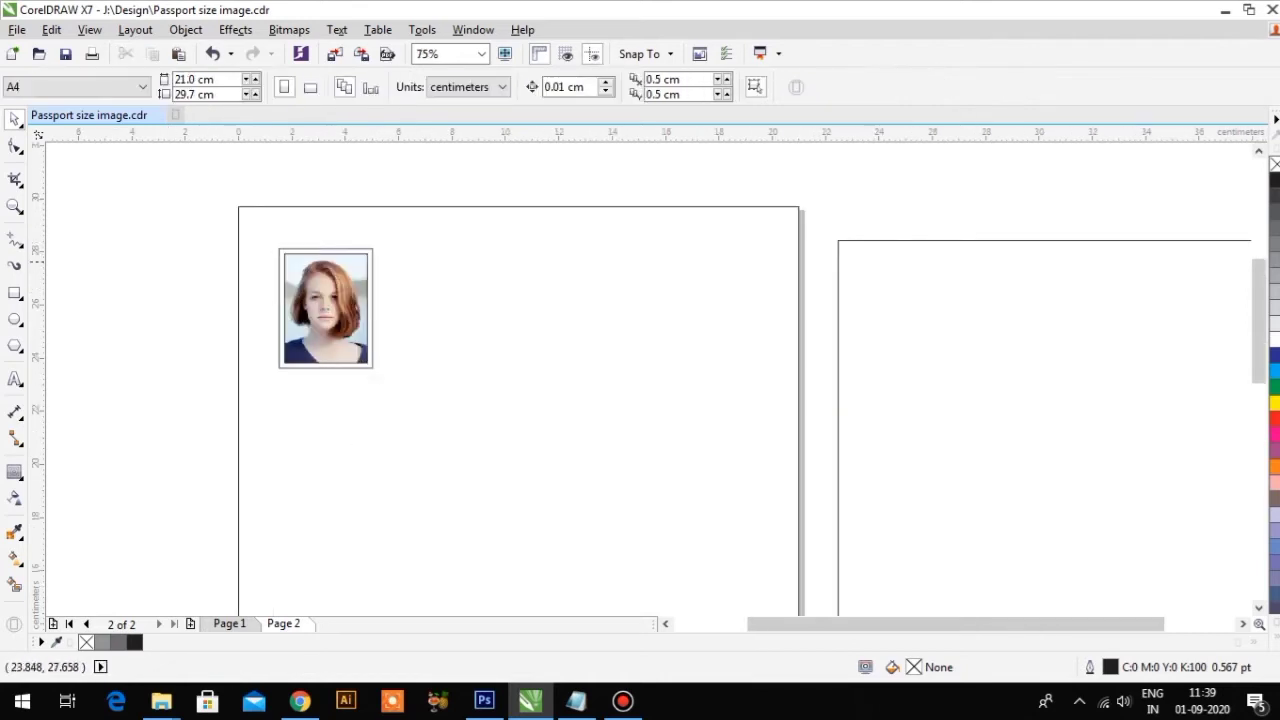
Select the outer 3.5 × 4.5 cm frame rectangle to give it a 40% black outline.
scroll(309, 264, up, 1)
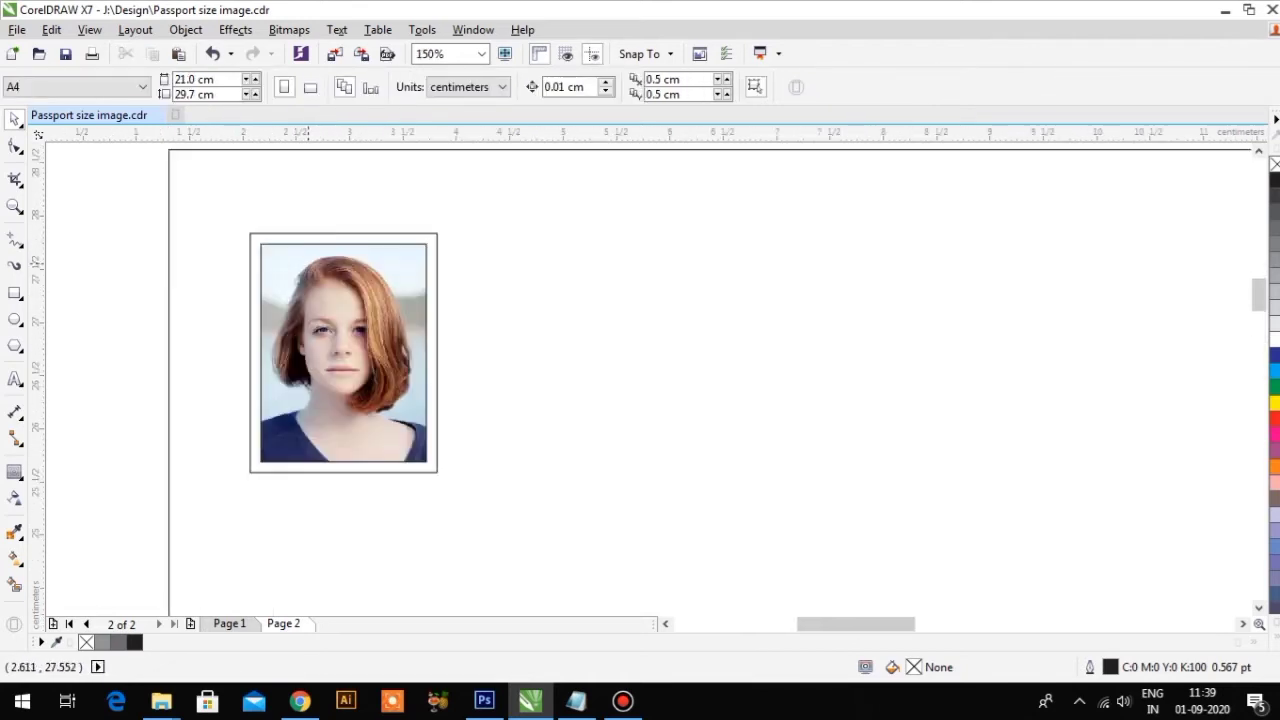
click(303, 262)
scroll(303, 262, up, 1)
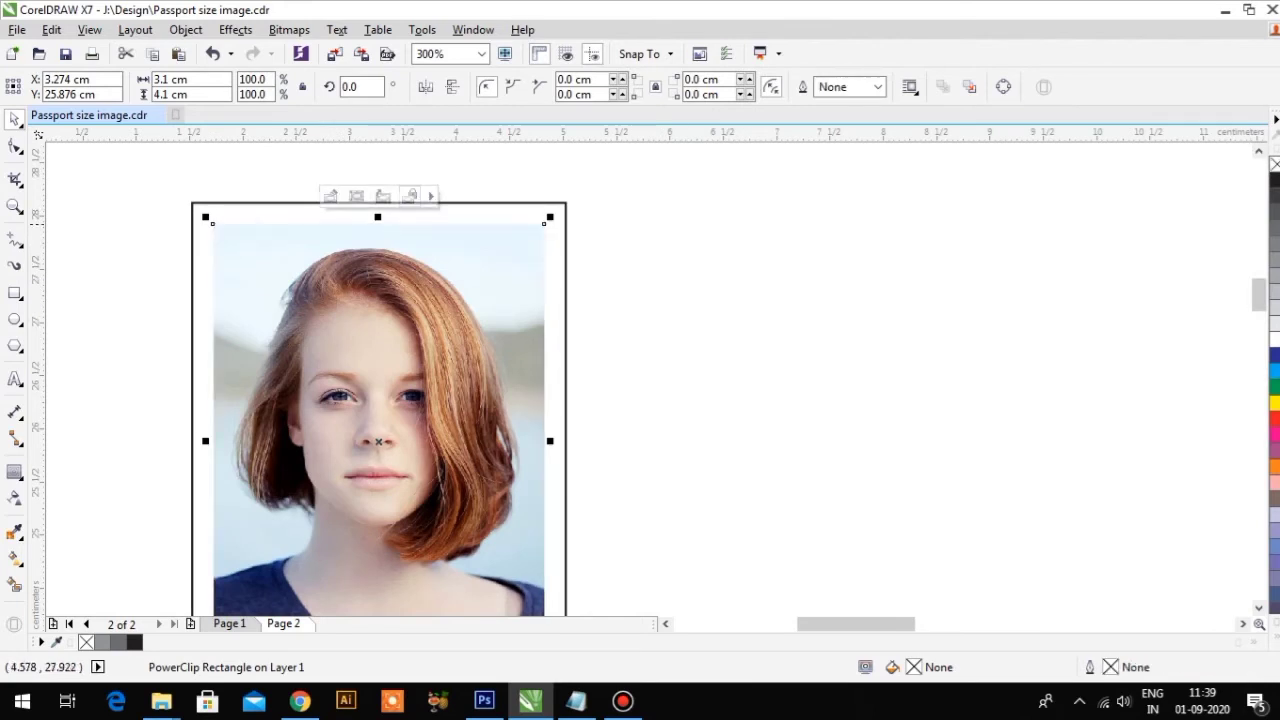
key(Escape)
key(Tab)
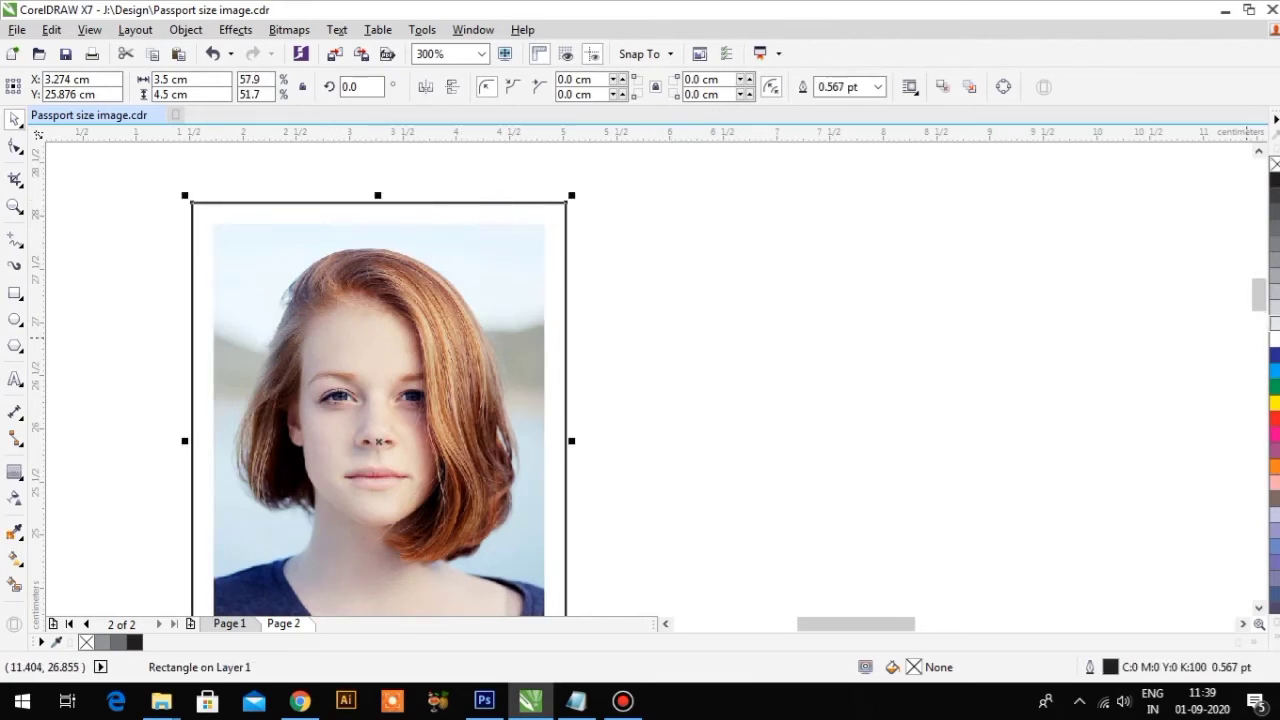
scroll(454, 260, down, 1)
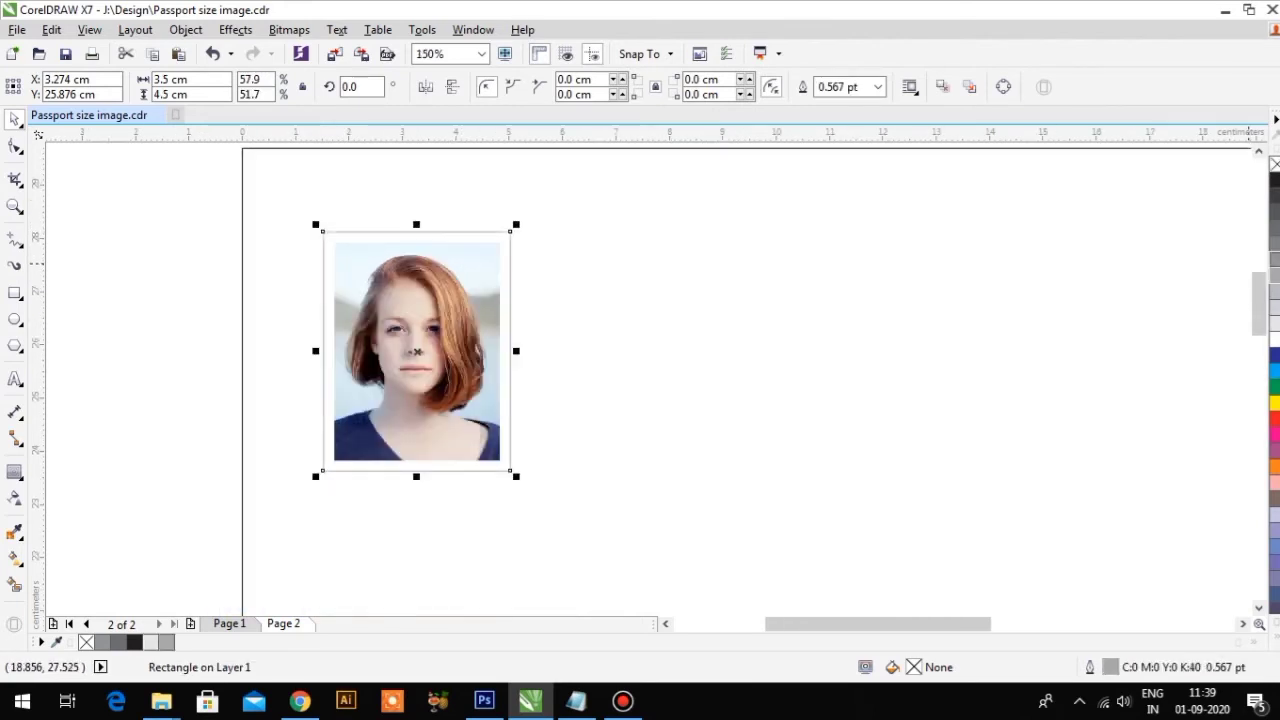
scroll(170, 262, down, 1)
scroll(275, 266, up, 1)
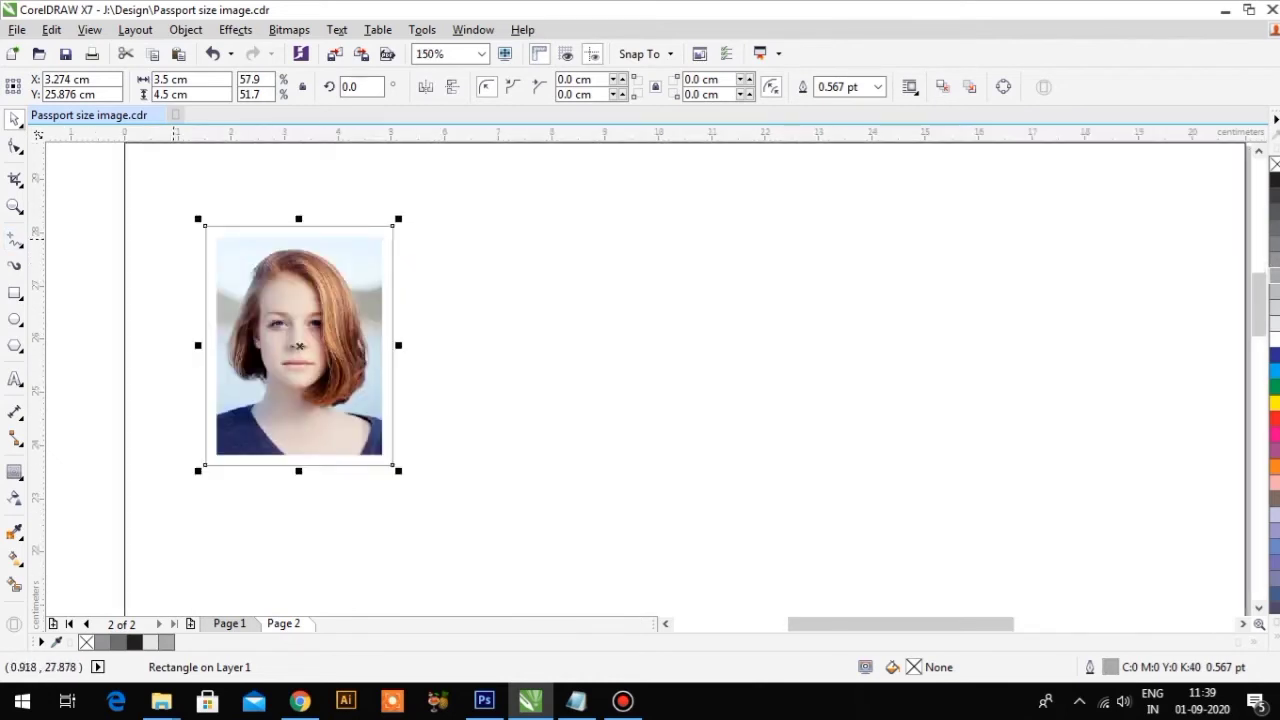
key(Escape)
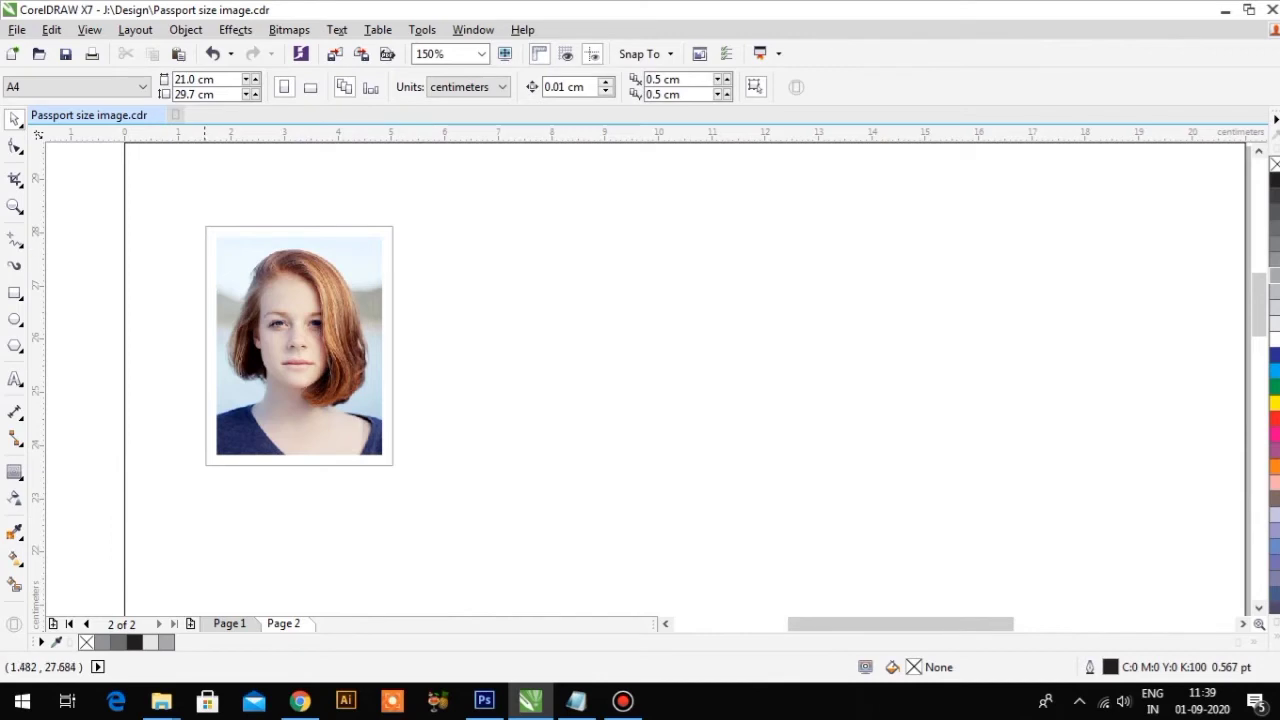
scroll(203, 247, up, 1)
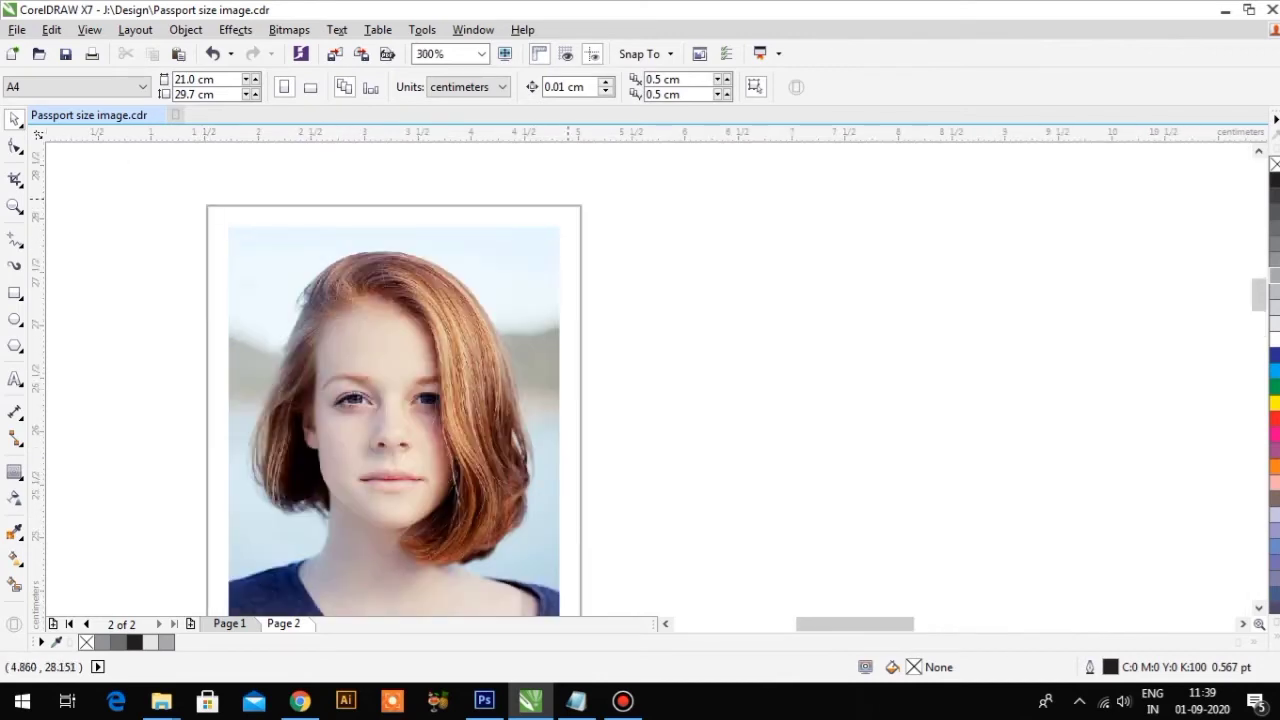
scroll(528, 345, down, 1)
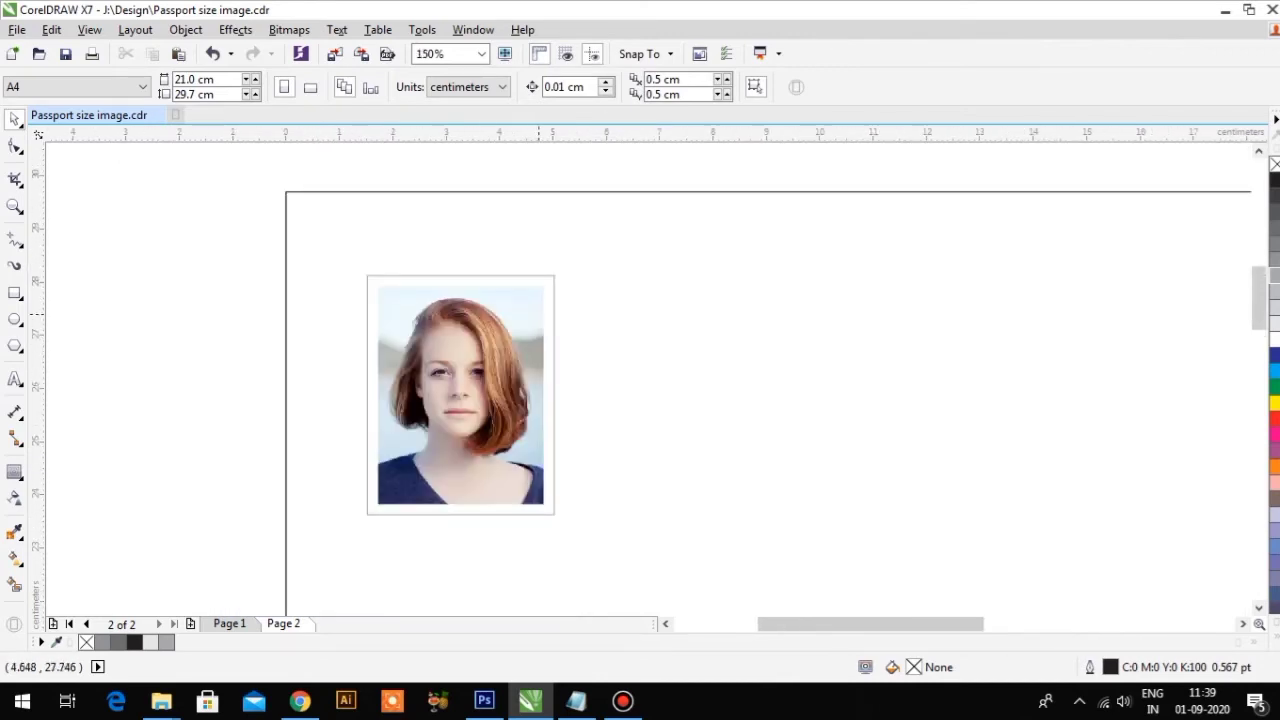
scroll(320, 295, down, 1)
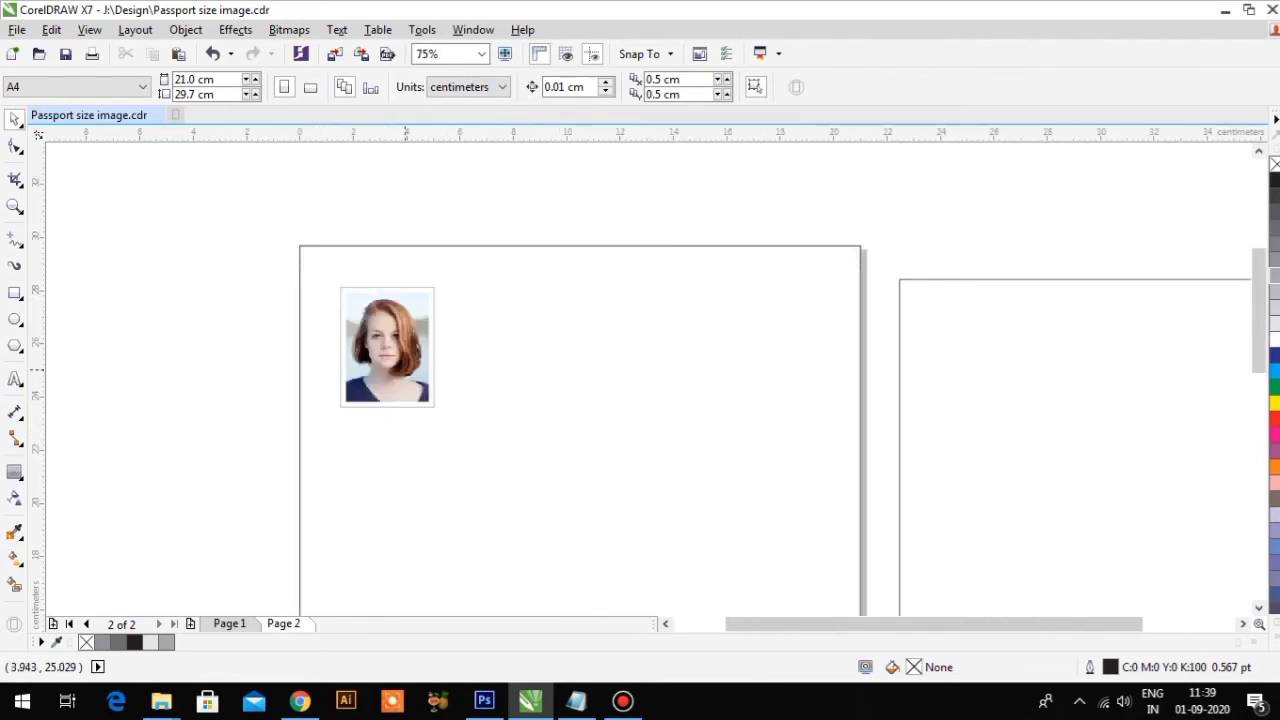
scroll(412, 372, up, 1)
scroll(360, 312, down, 1)
scroll(361, 292, up, 1)
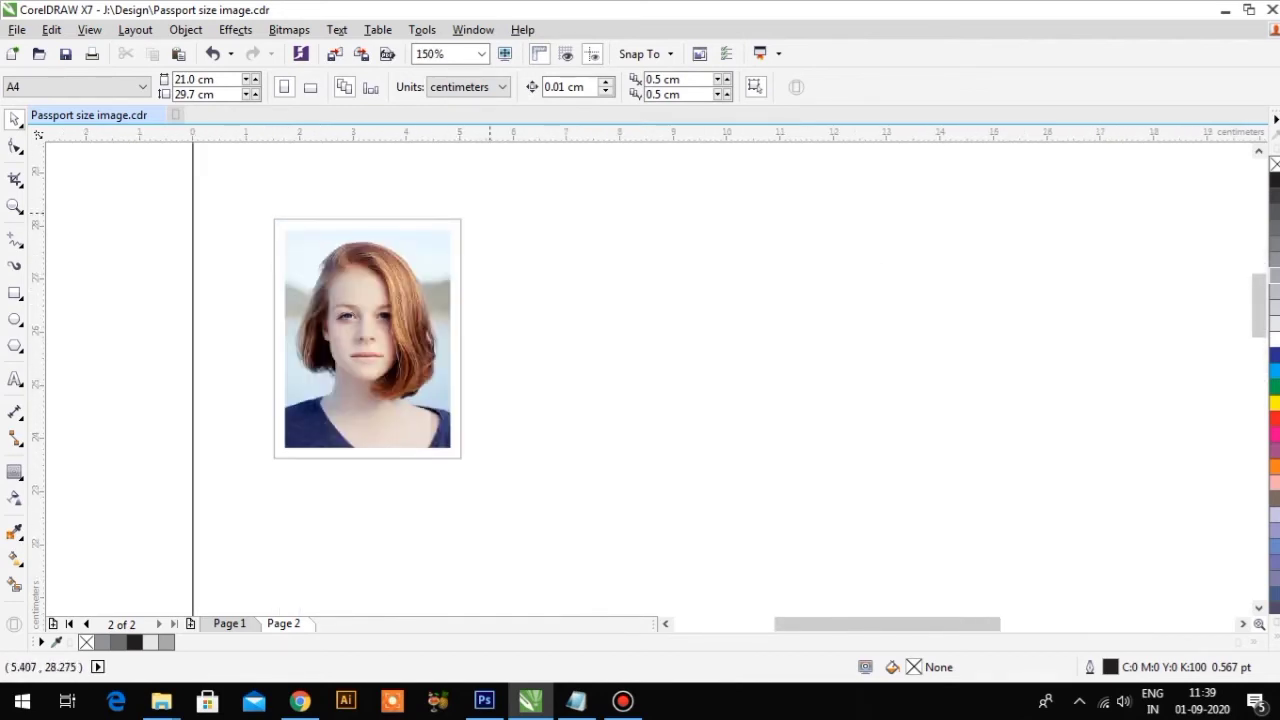
scroll(344, 314, down, 1)
scroll(320, 267, up, 1)
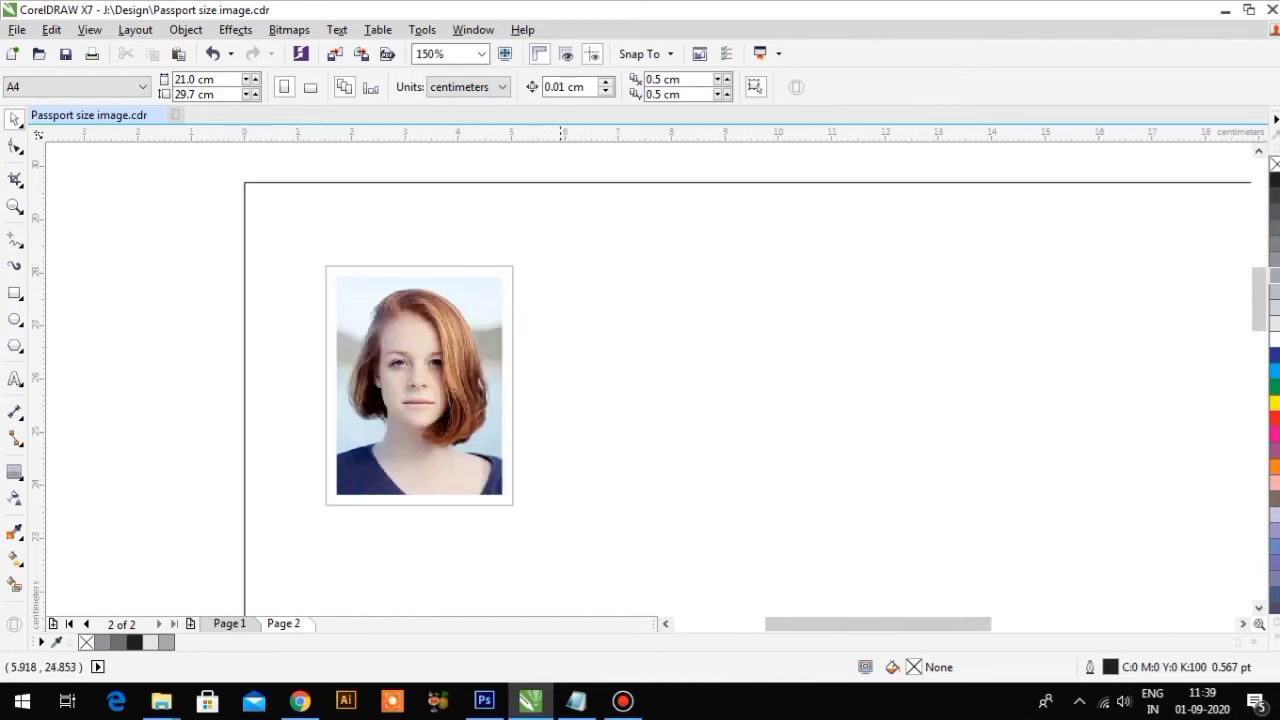
scroll(320, 270, down, 1)
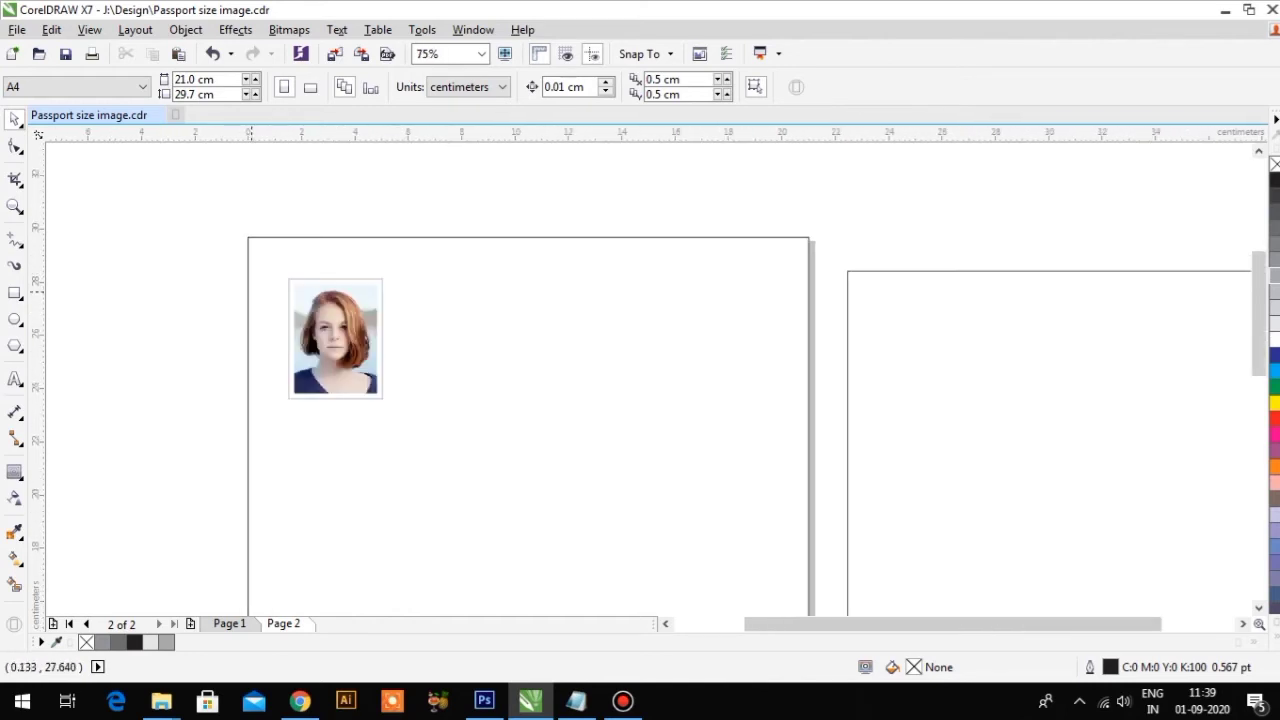
scroll(320, 270, down, 1)
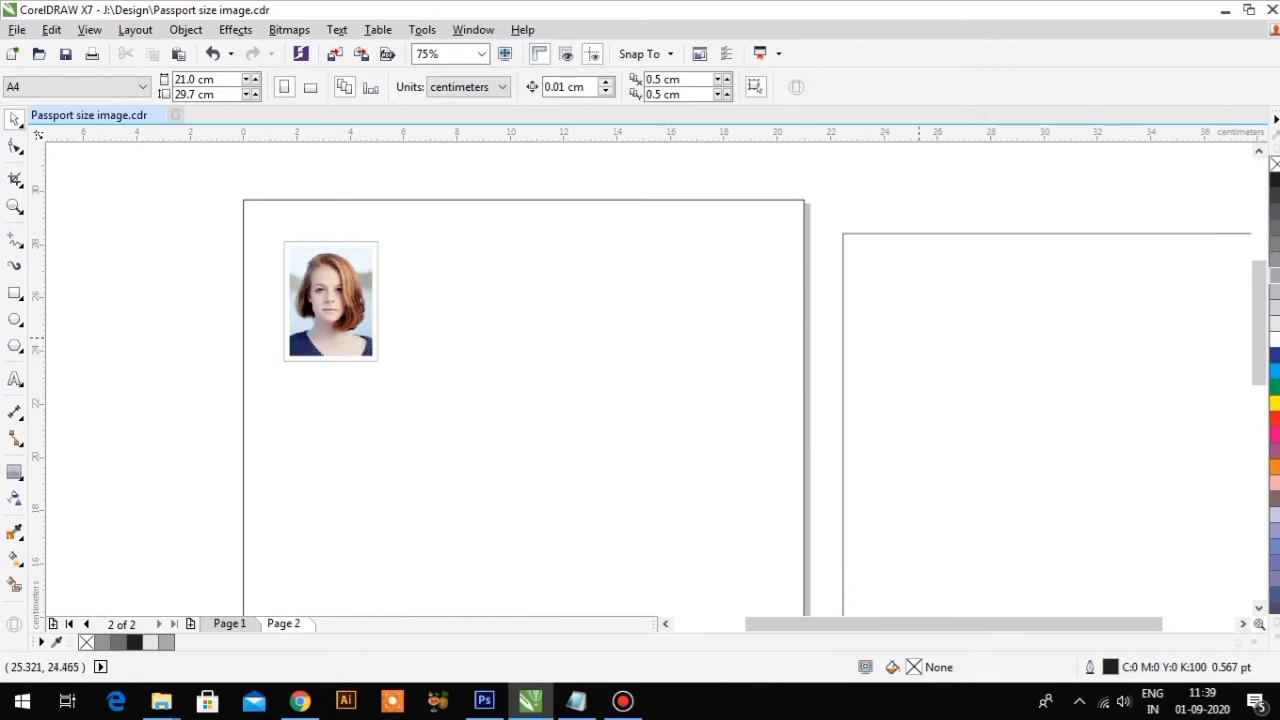
Group the passport photo together with its frame into one object.
click(914, 307)
drag(201, 209, 413, 388)
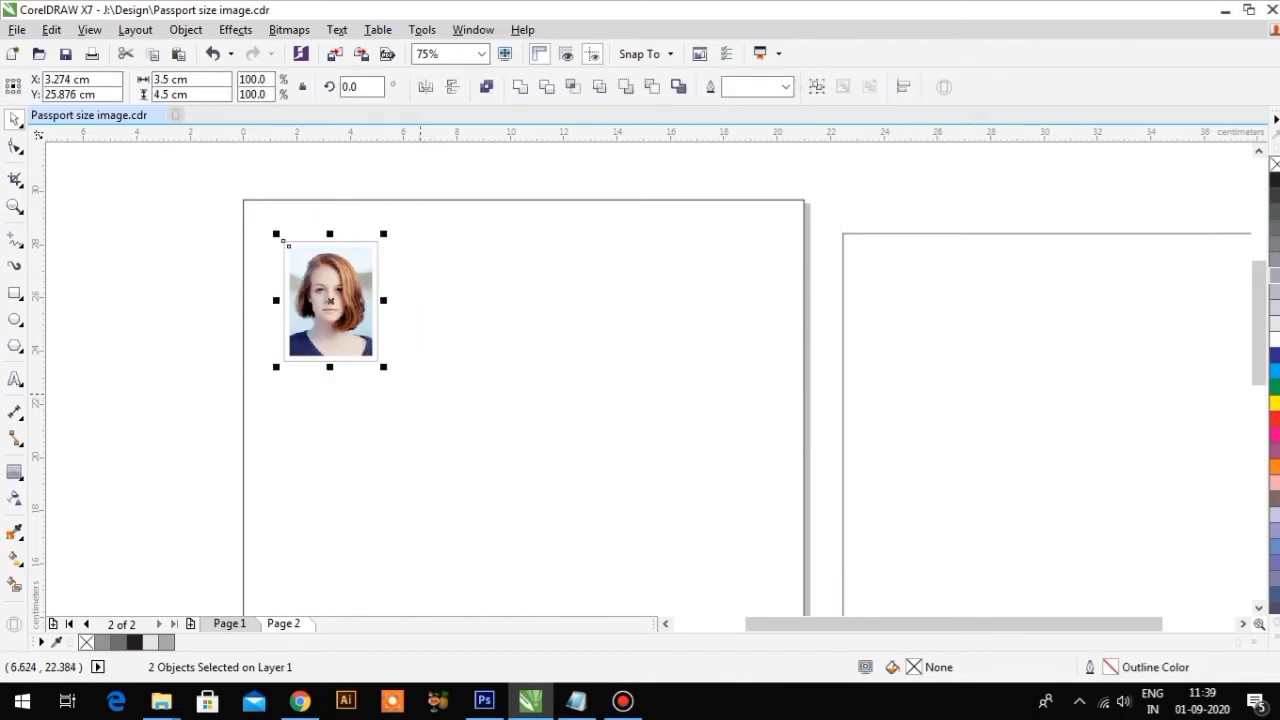
key(ctrl+g)
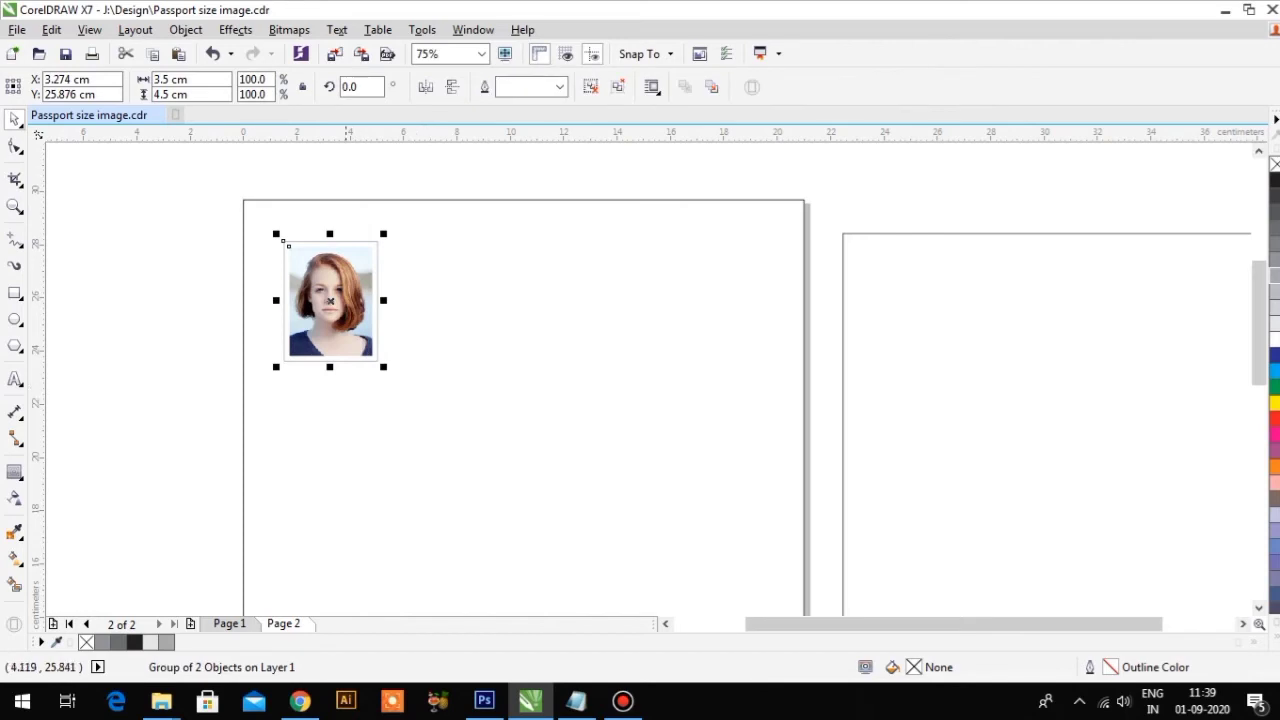
key(ctrl+z)
right_click(341, 262)
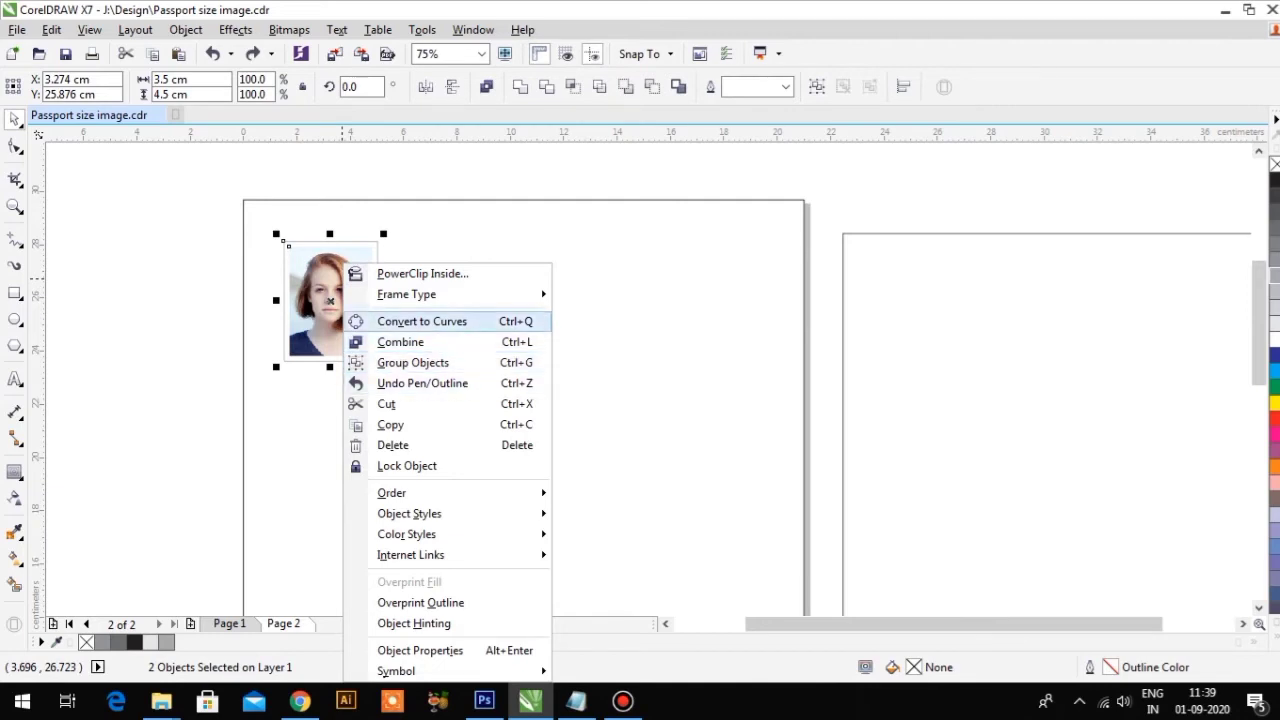
key(Escape)
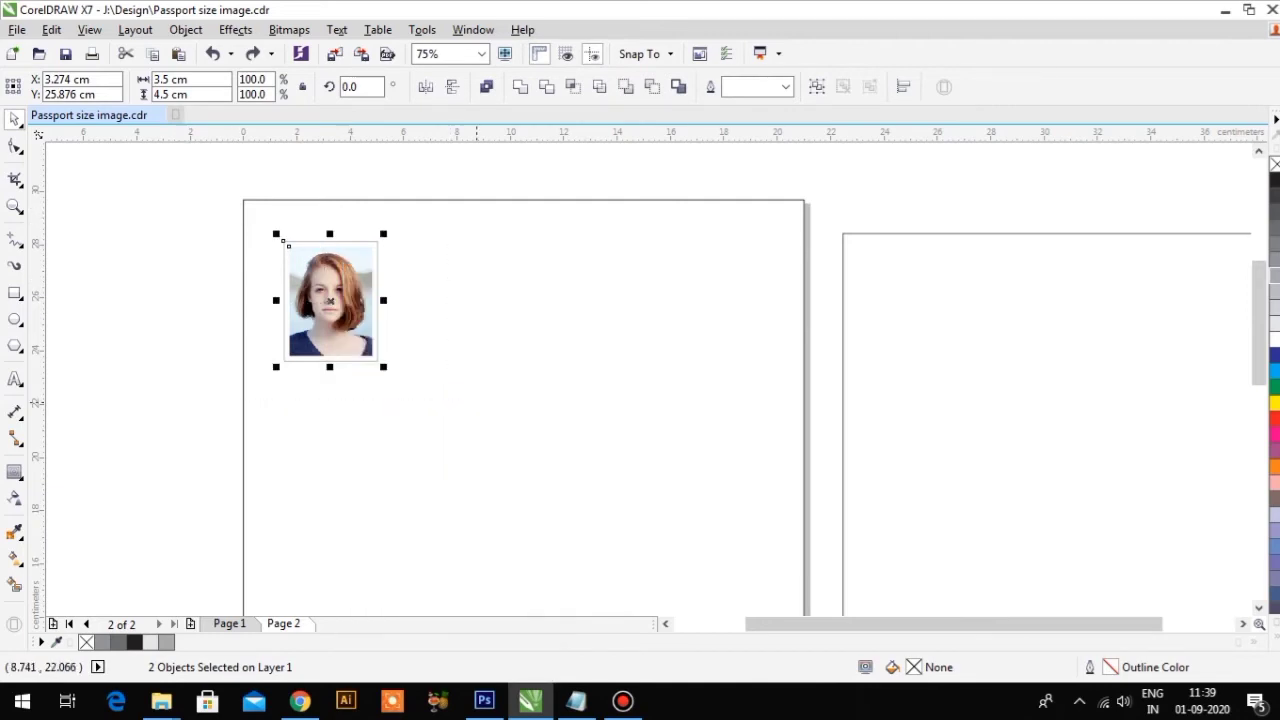
key(ctrl+g)
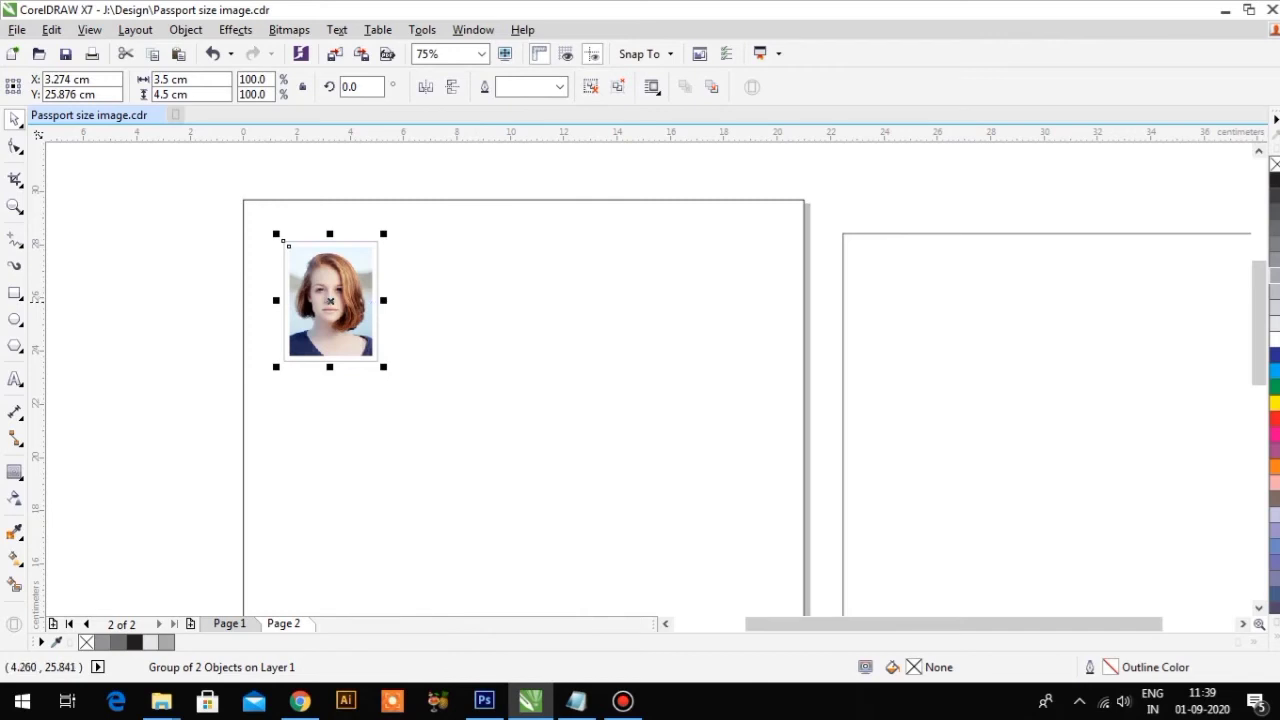
scroll(287, 243, up, 2)
Delete the stray duplicate, leaving one framed photo at the page's top-left corner.
drag(234, 188, 229, 186)
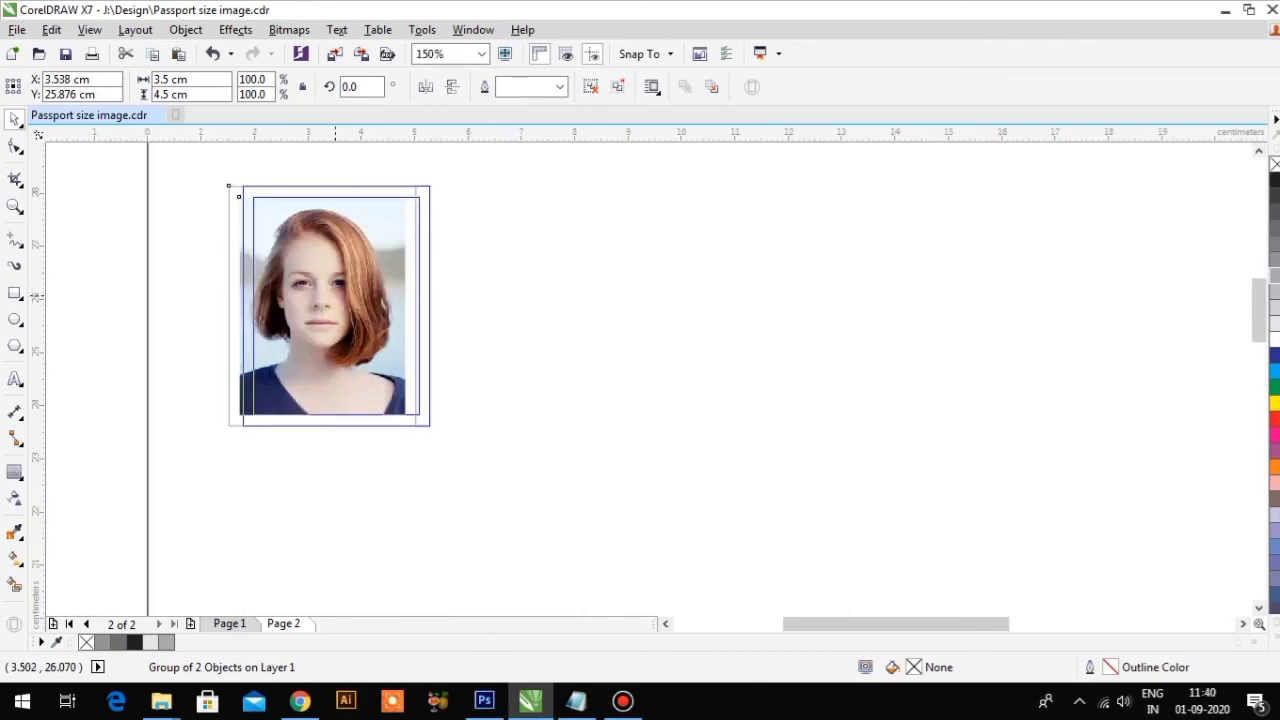
drag(335, 297, 519, 297)
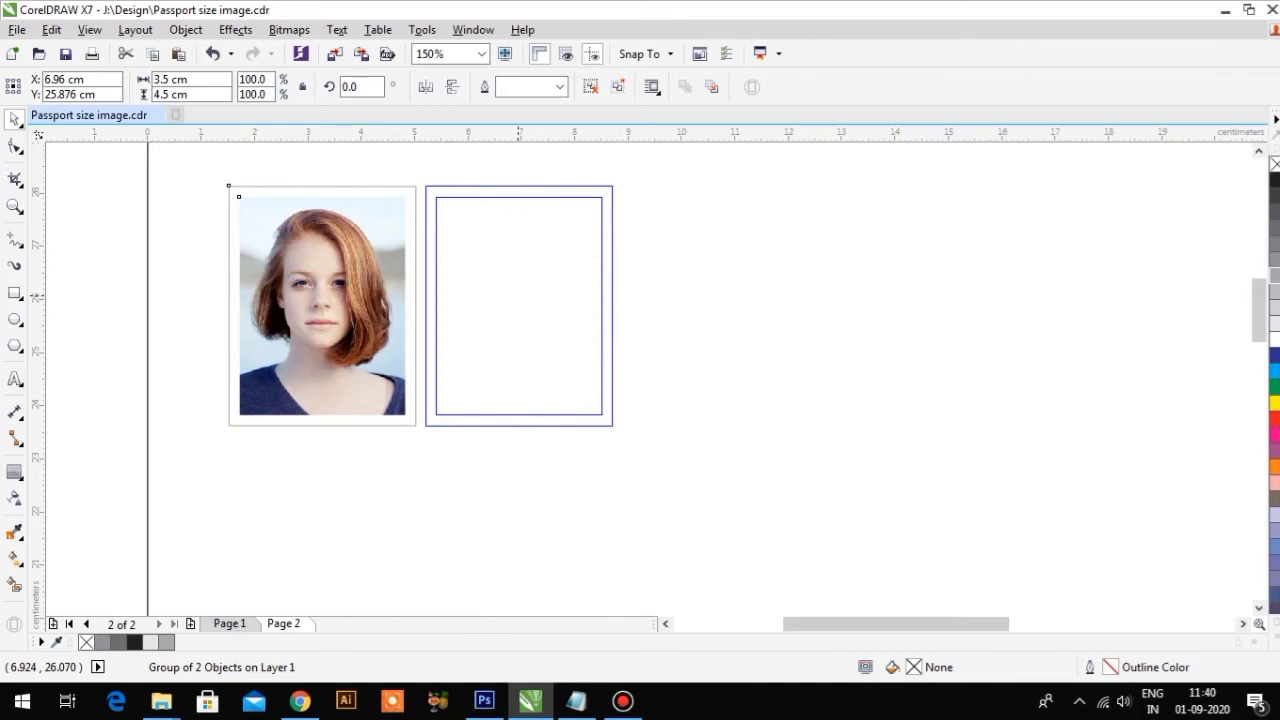
drag(519, 297, 519, 297)
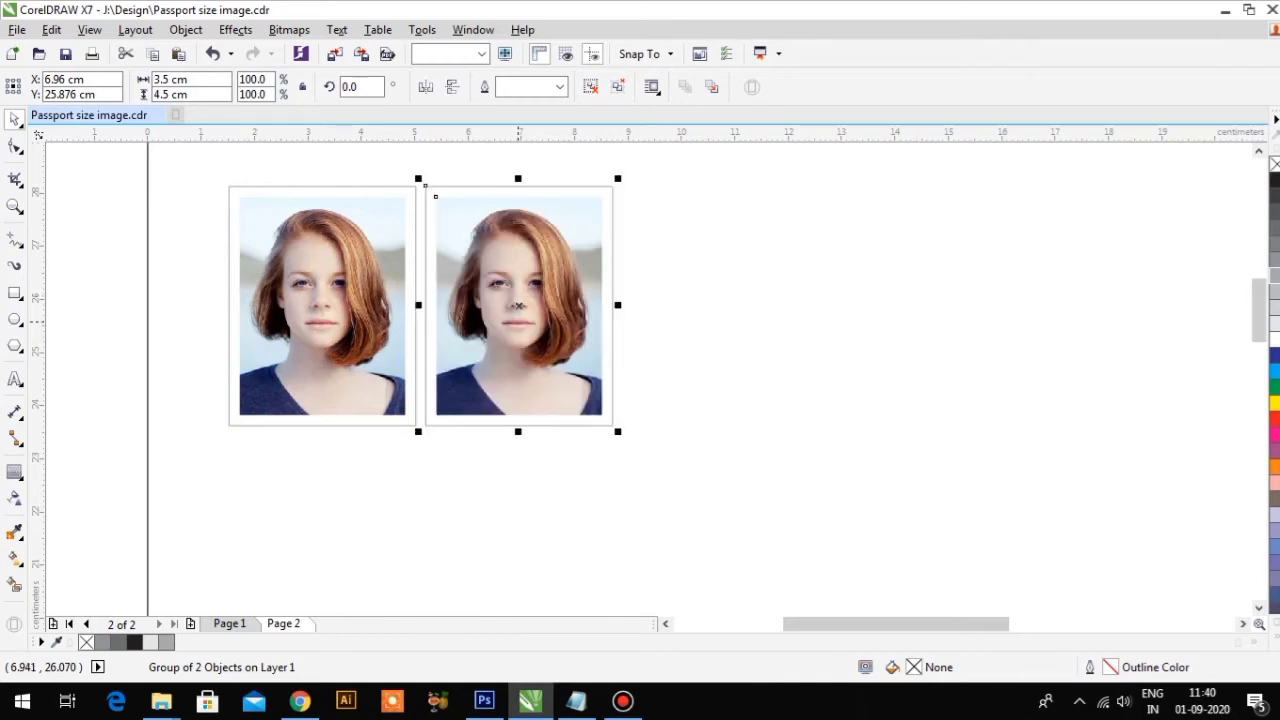
scroll(477, 330, down, 1)
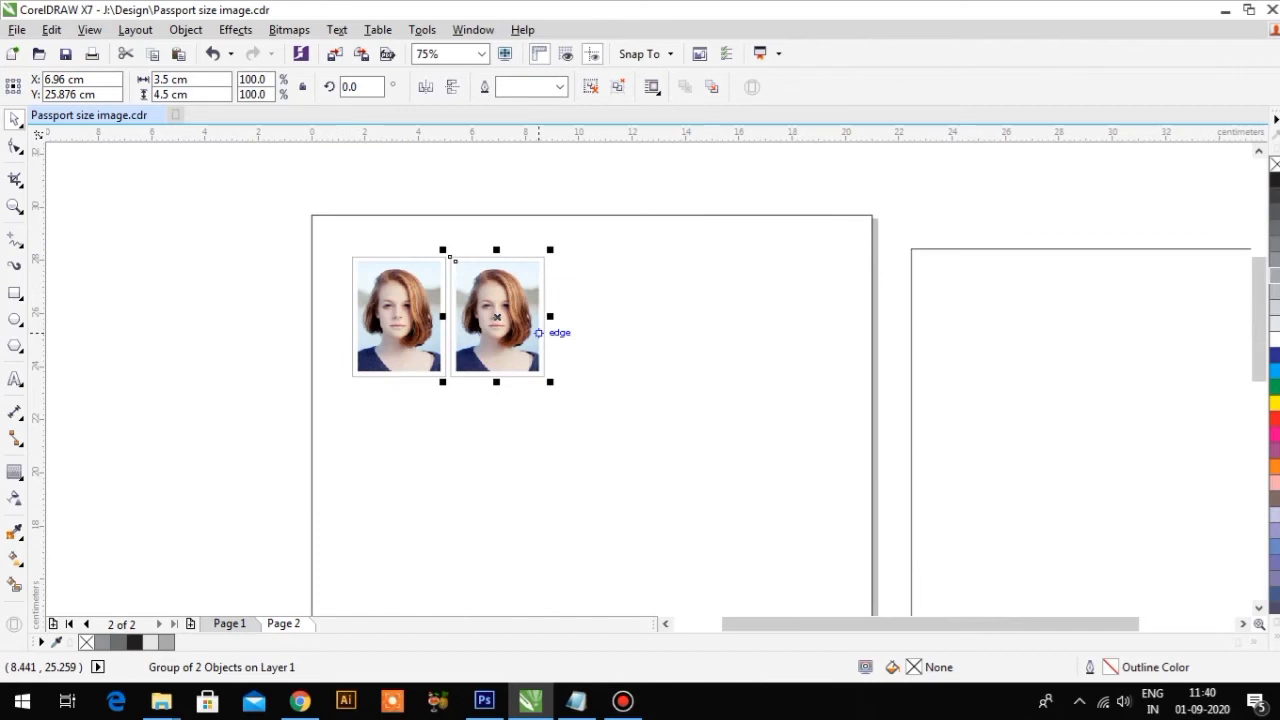
key(Delete)
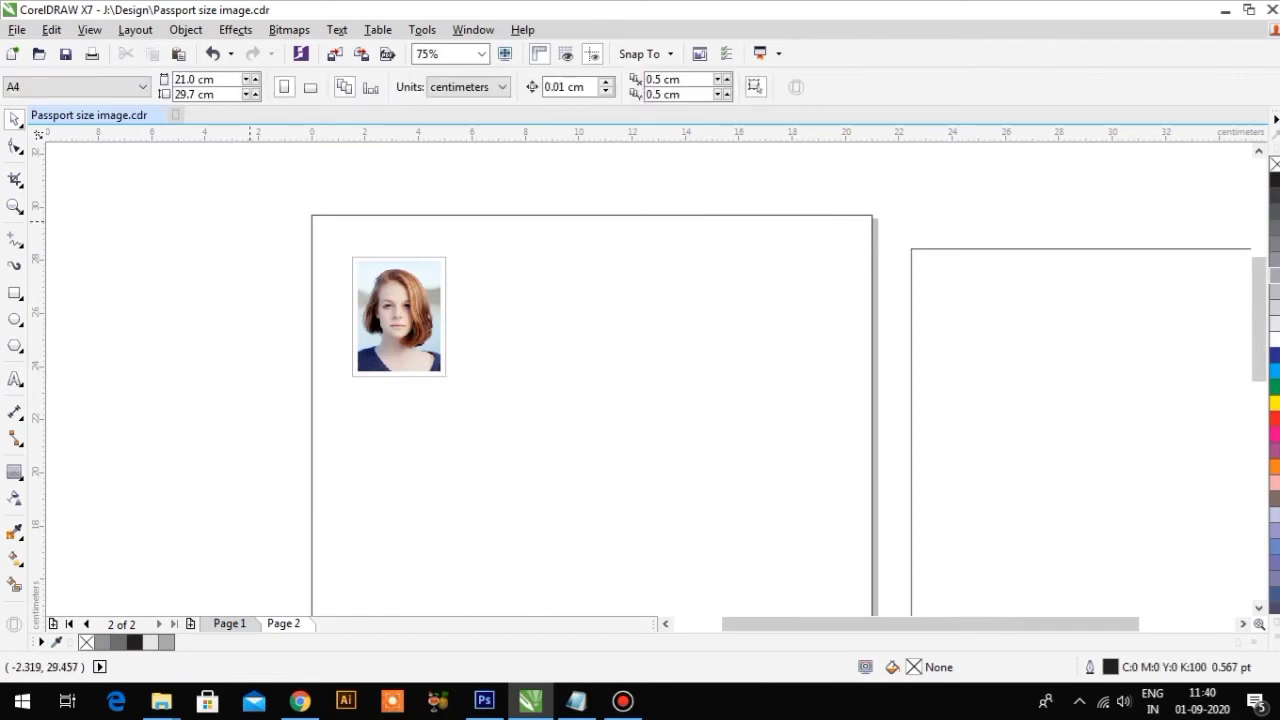
drag(250, 428, 546, 221)
scroll(398, 318, up, 1)
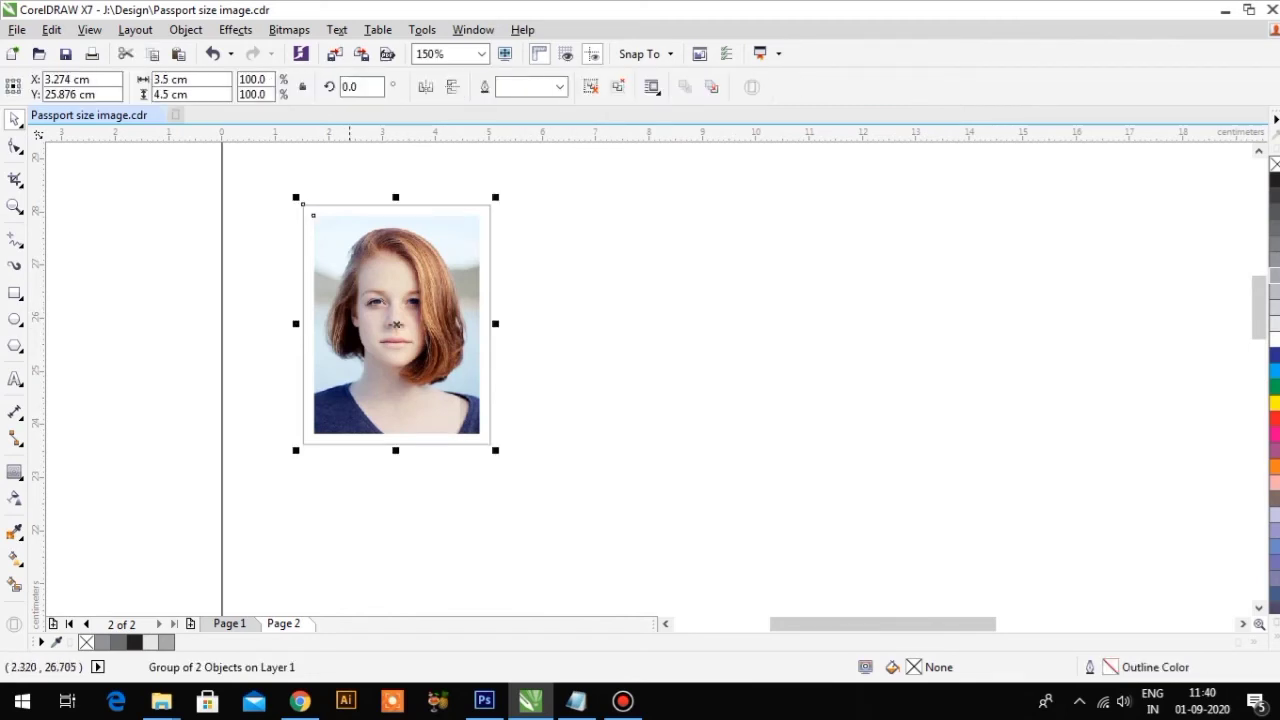
key(Escape)
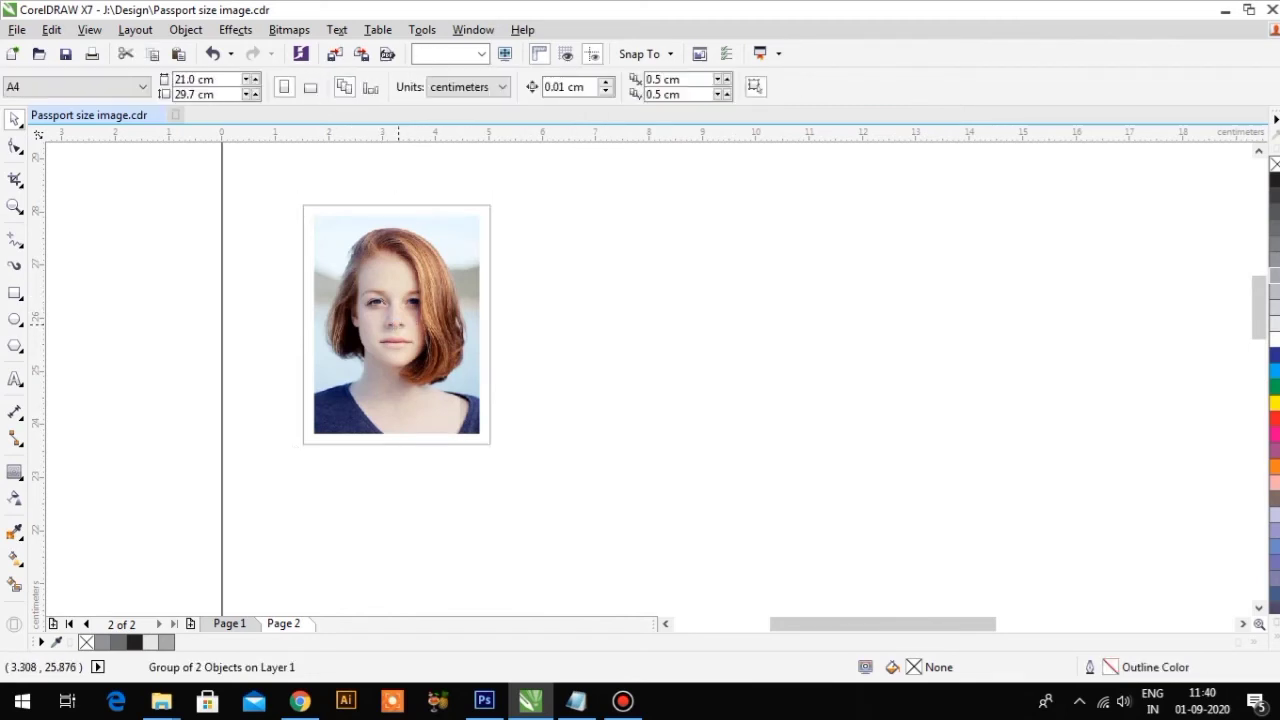
Duplicate the framed photo to the right, repeating with Ctrl+D until five are in a row.
drag(398, 324, 594, 324)
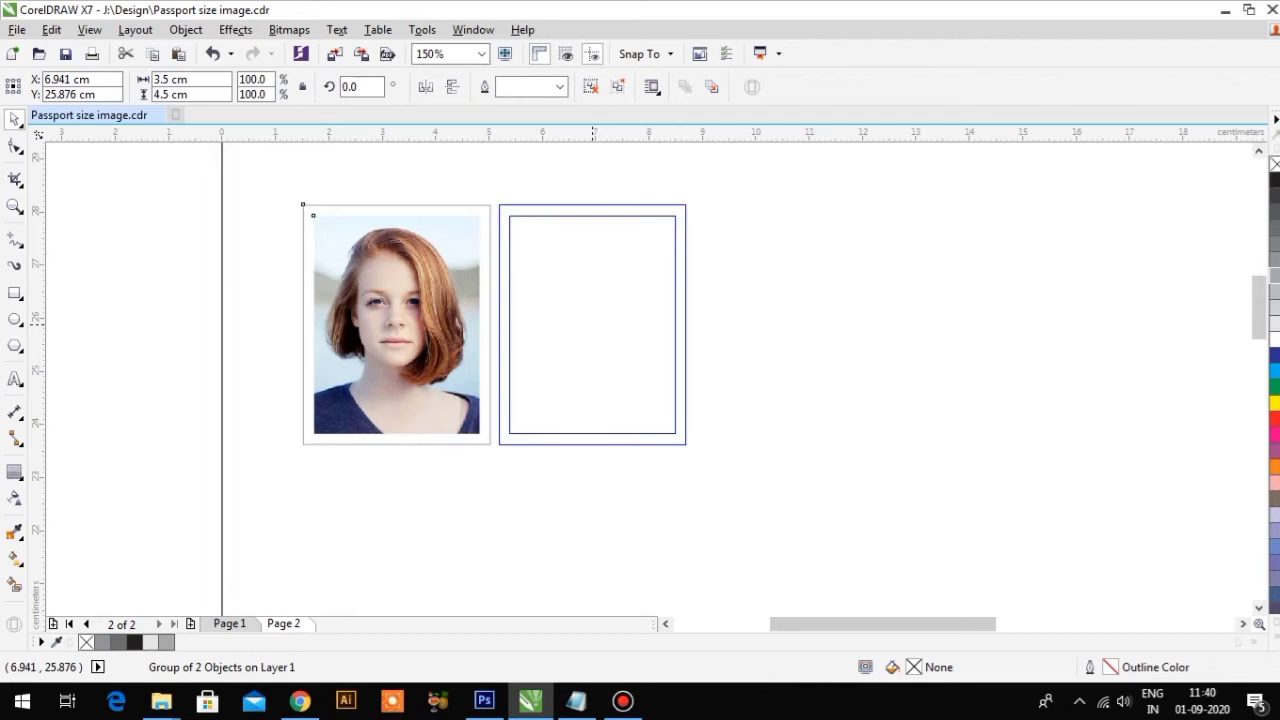
drag(594, 324, 594, 324)
scroll(594, 324, down, 1)
scroll(400, 300, down, 1)
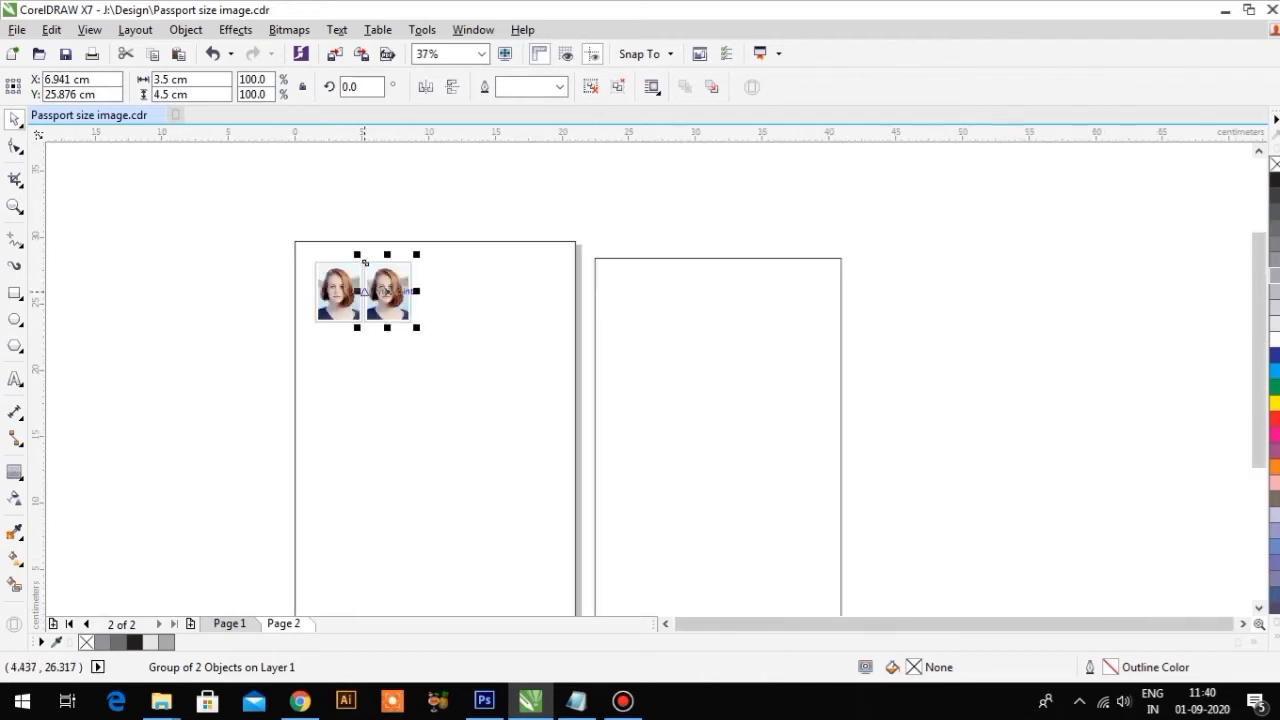
scroll(365, 287, up, 1)
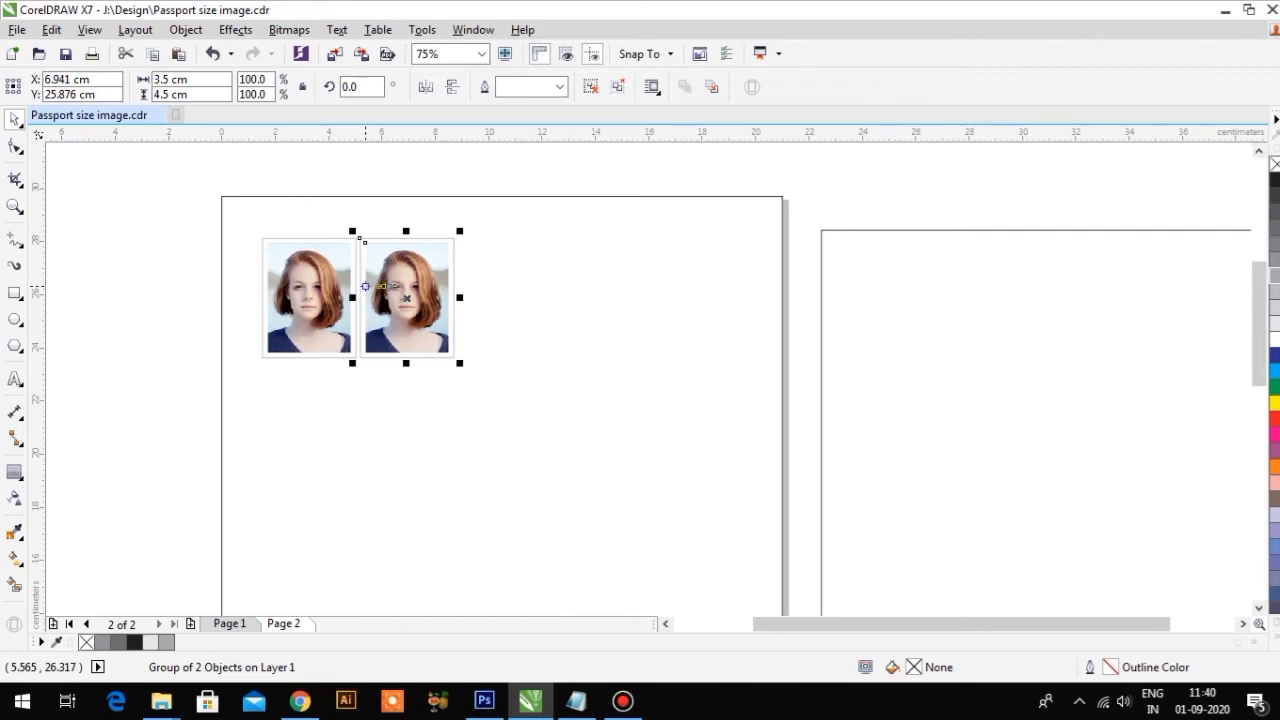
key(ctrl+d)
key(ctrl+d)
key(ctrl+d)
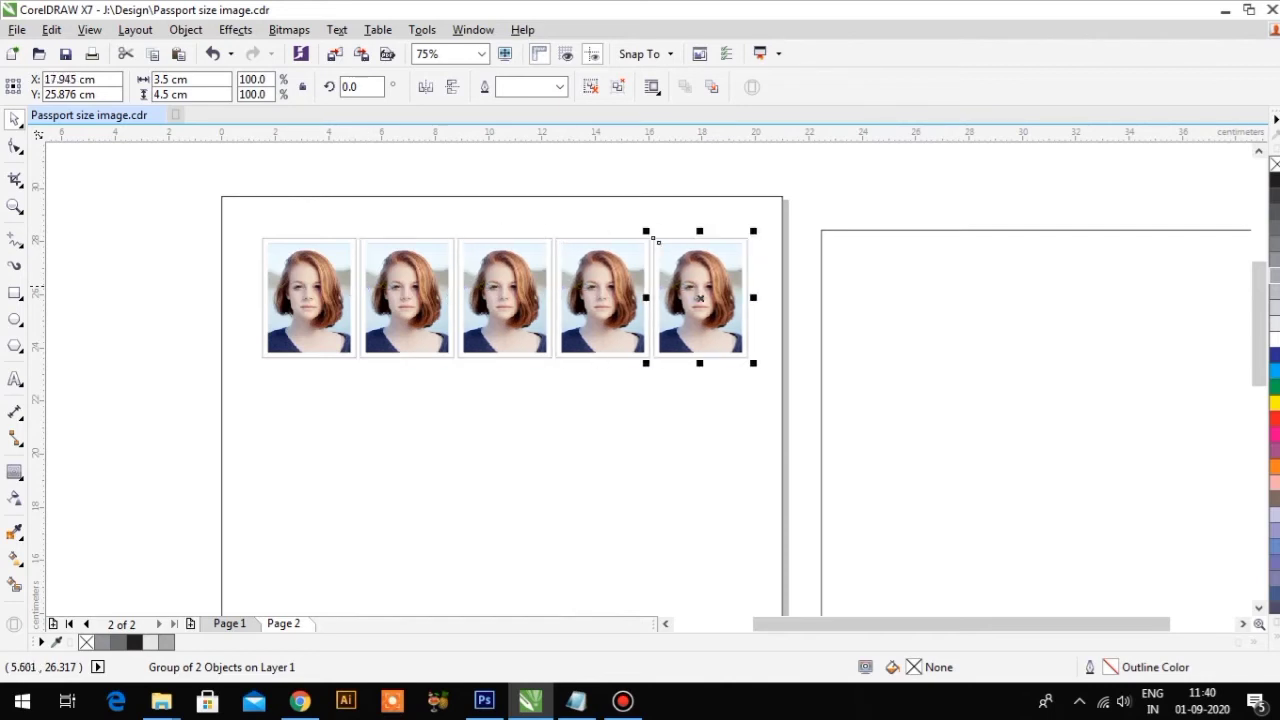
Group the five photos into one 18.171 × 4.5 cm row.
mouse_move(139, 212)
mouse_down()
mouse_move(793, 417)
mouse_move(763, 394)
mouse_up()
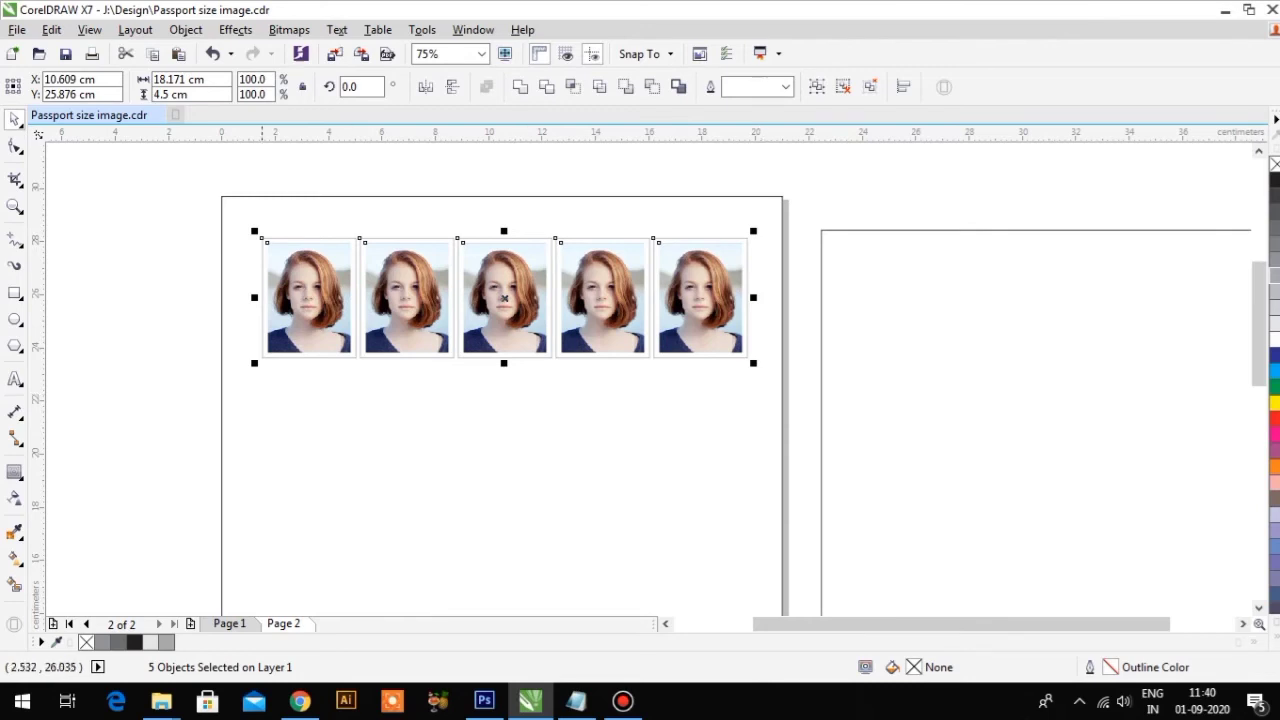
drag(153, 207, 823, 455)
right_click(685, 265)
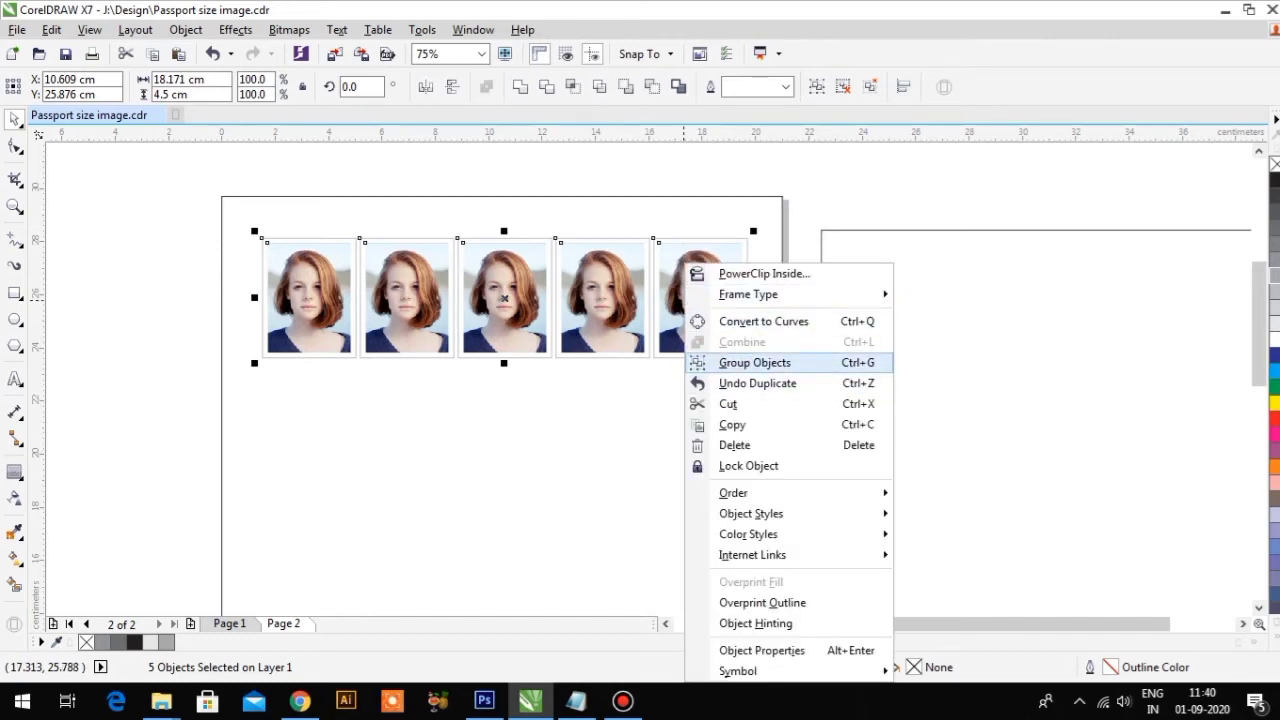
click(755, 362)
scroll(505, 300, up, 2)
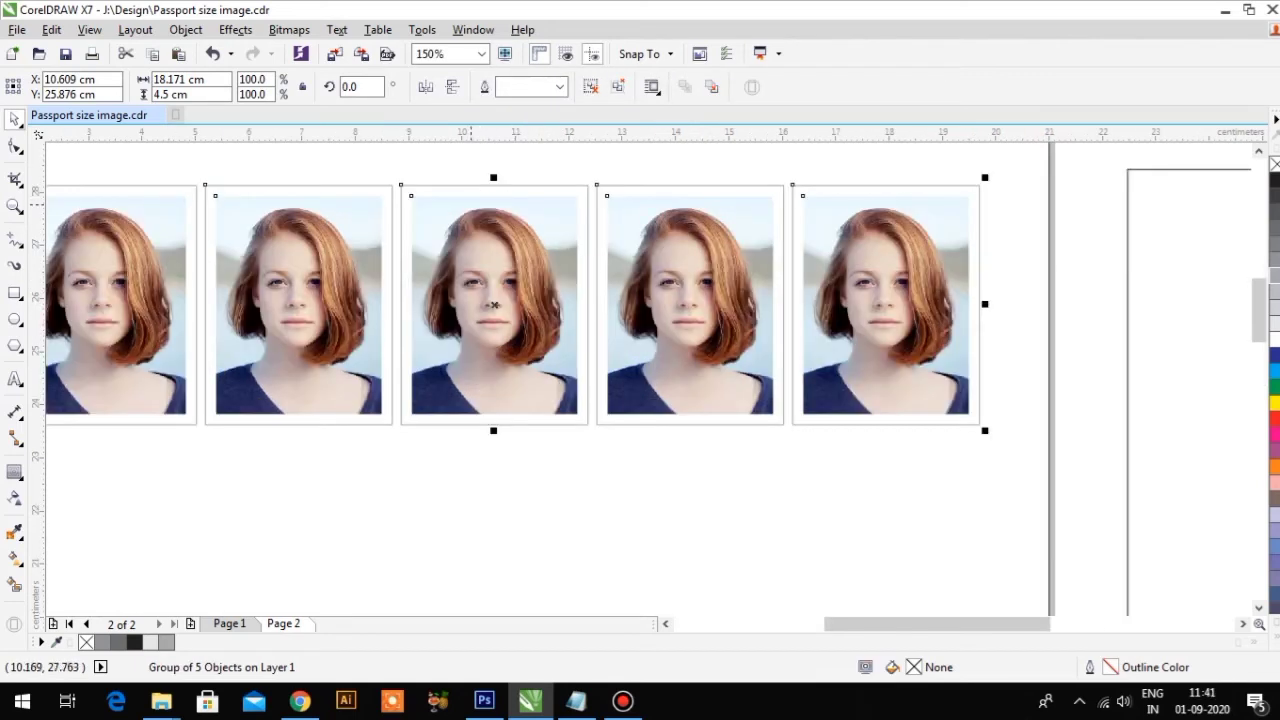
key(Escape)
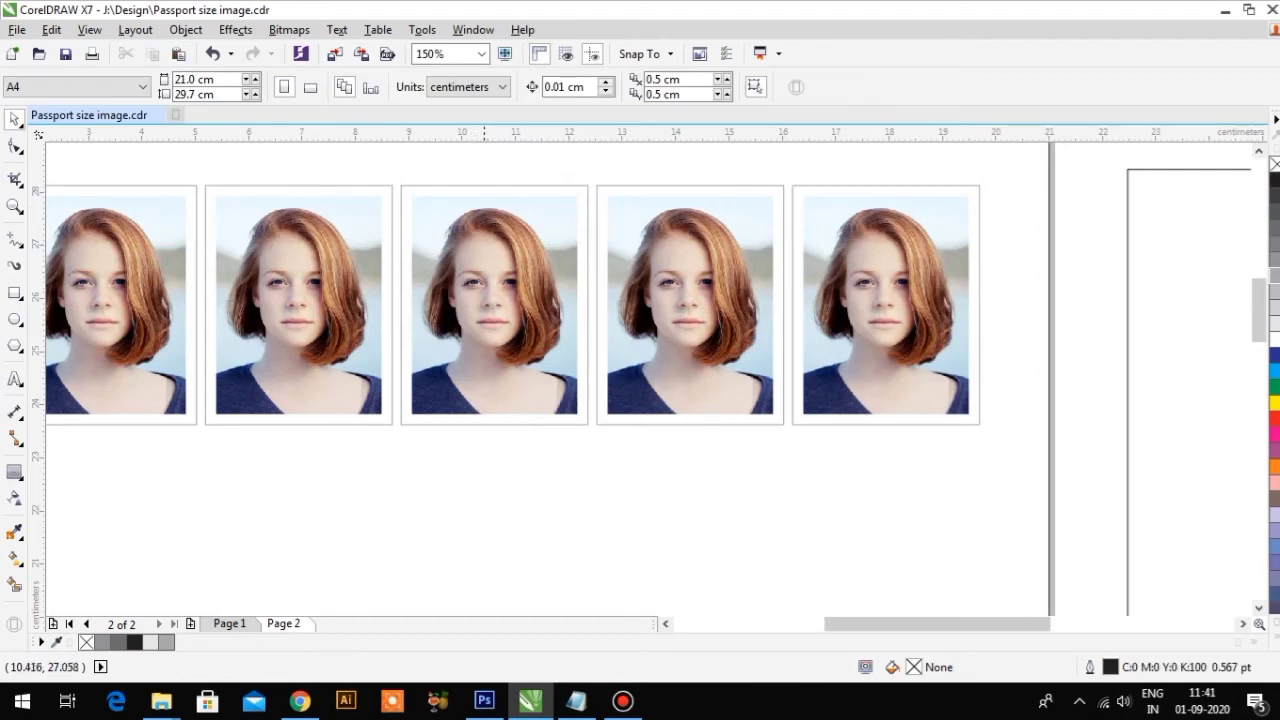
Drag a copy of the five-photo row downward below the first.
click(487, 233)
mouse_move(494, 305)
mouse_down()
mouse_move(494, 470)
mouse_move(483, 470)
mouse_up()
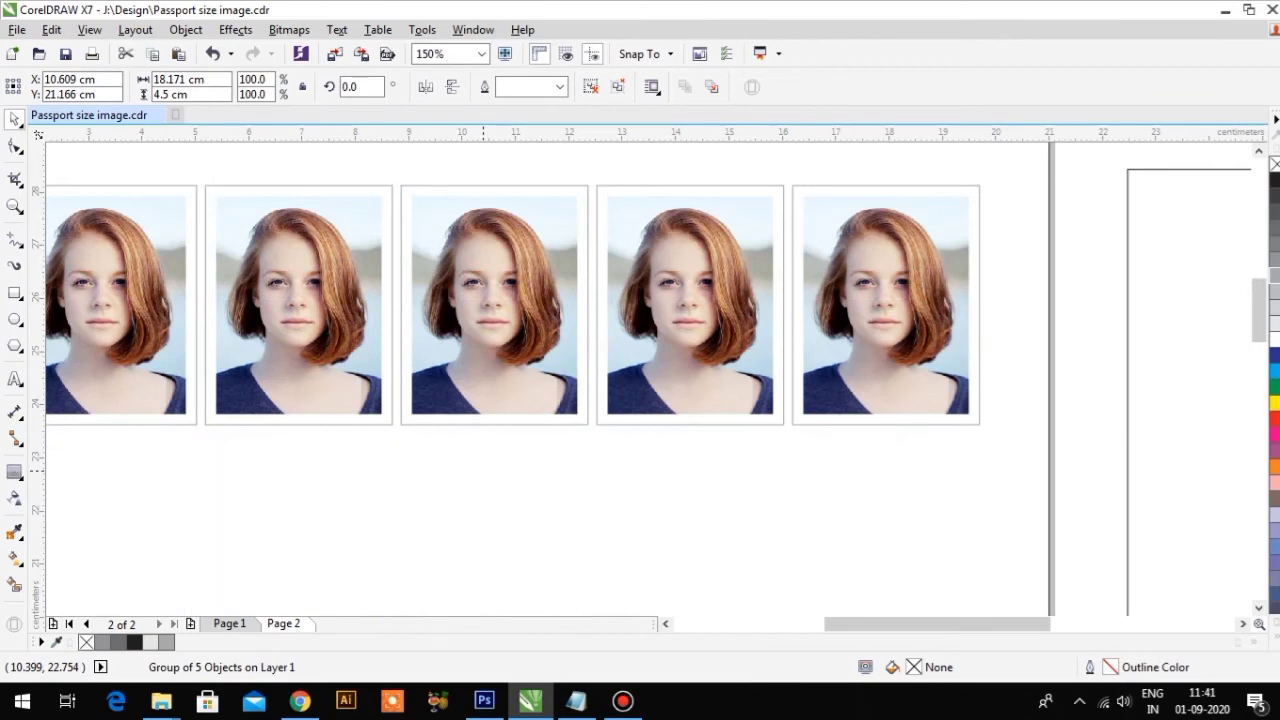
scroll(483, 470, down, 5)
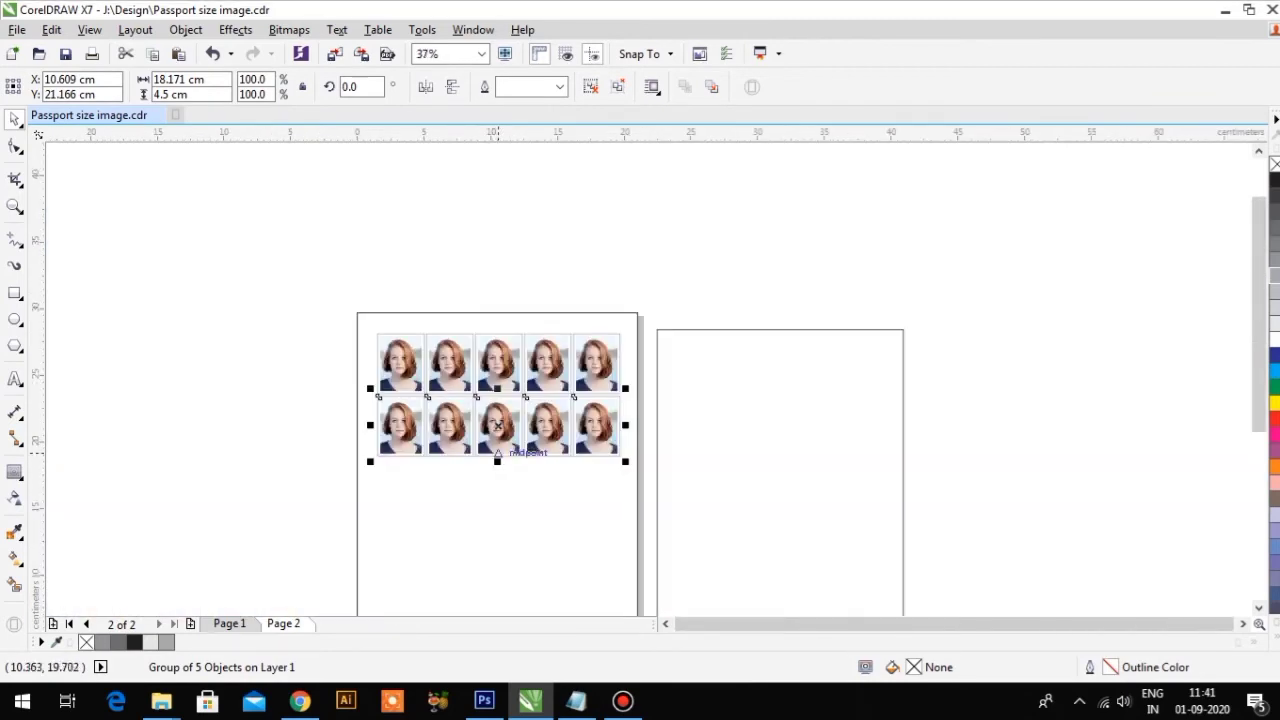
scroll(500, 425, up, 2)
scroll(516, 362, down, 2)
scroll(516, 362, up, 2)
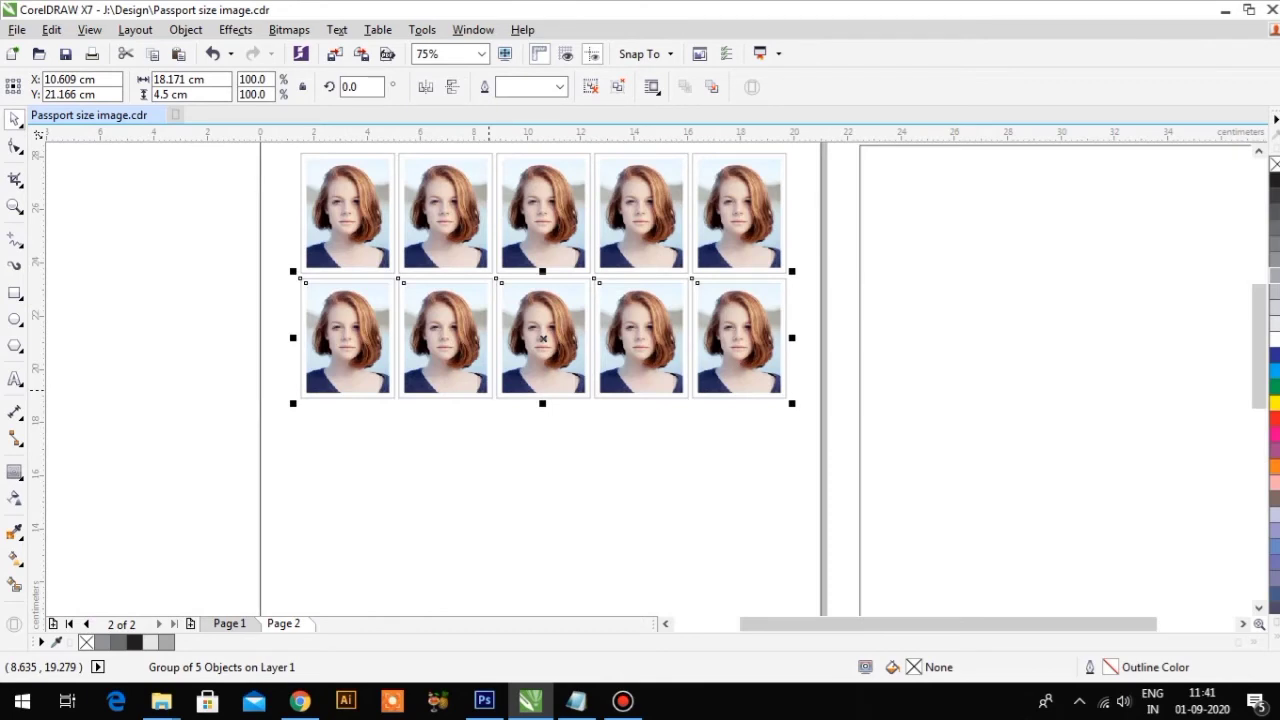
Repeat the row duplication three more times further down the page.
key(ctrl+r)
key(ctrl+r)
scroll(498, 372, down, 2)
scroll(498, 372, down, 2)
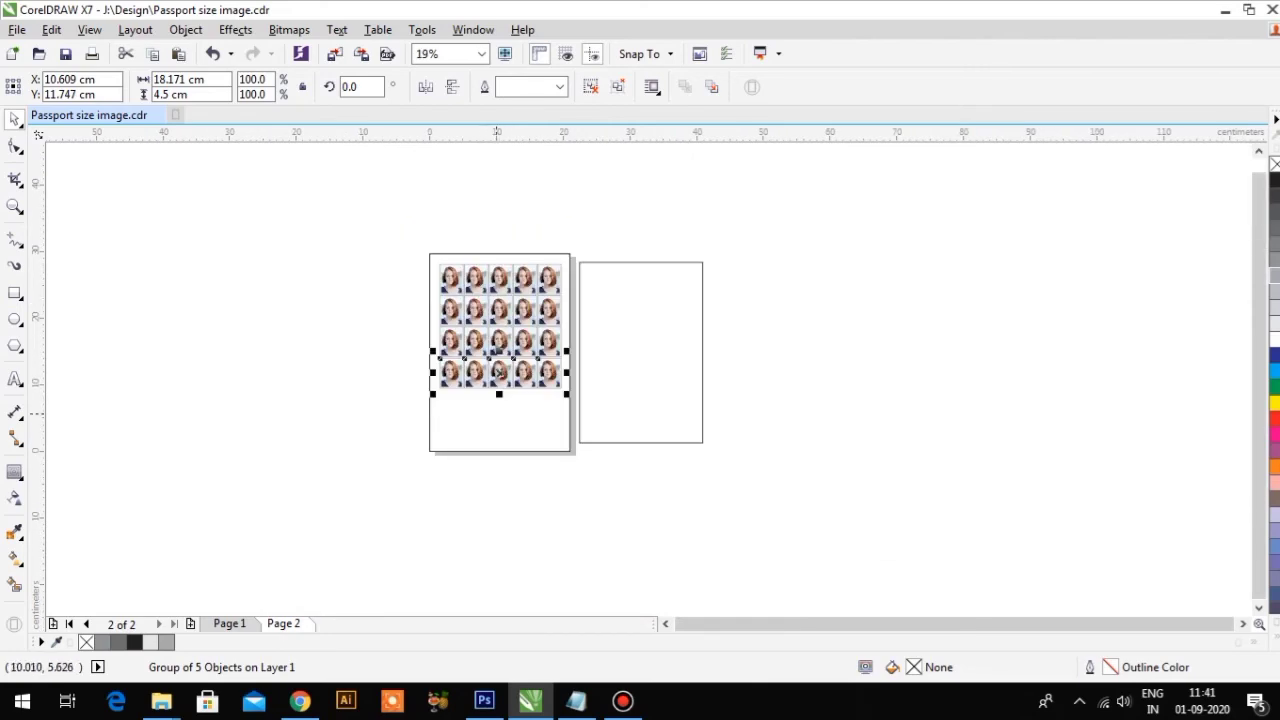
scroll(498, 372, up, 2)
scroll(498, 372, up, 2)
key(ctrl+r)
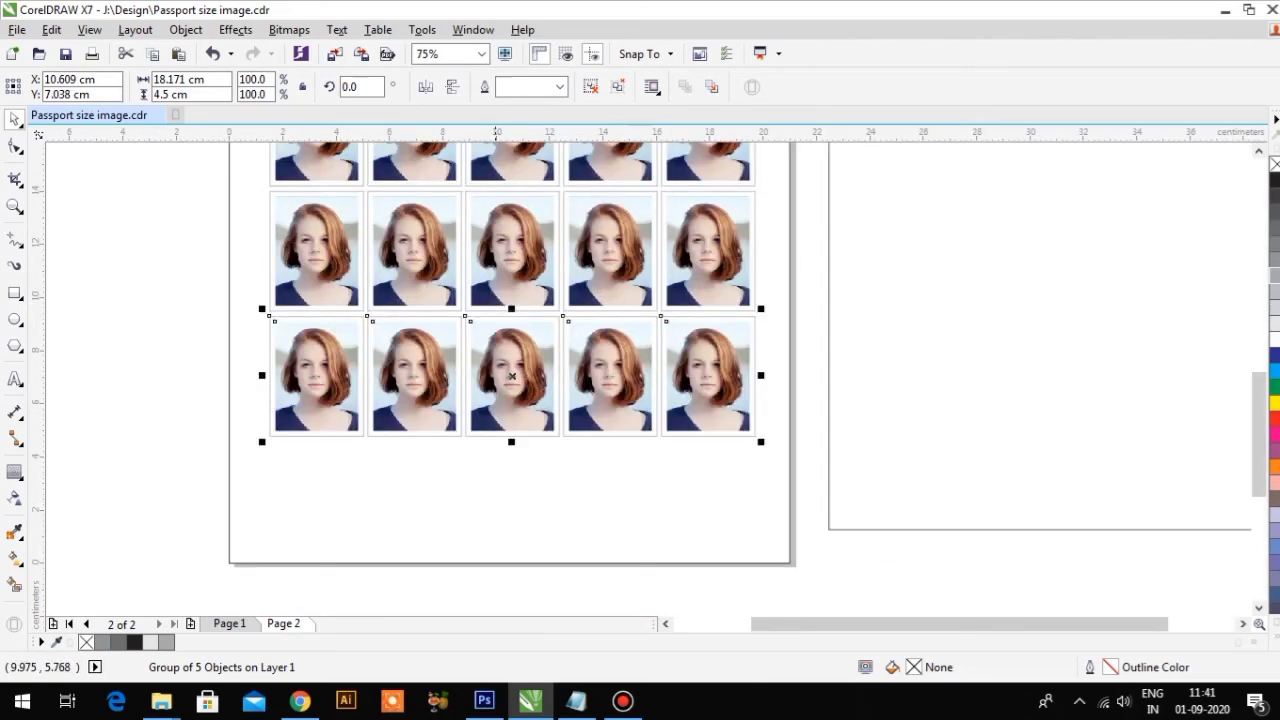
key(ctrl+r)
scroll(505, 400, down, 1)
scroll(505, 400, down, 1)
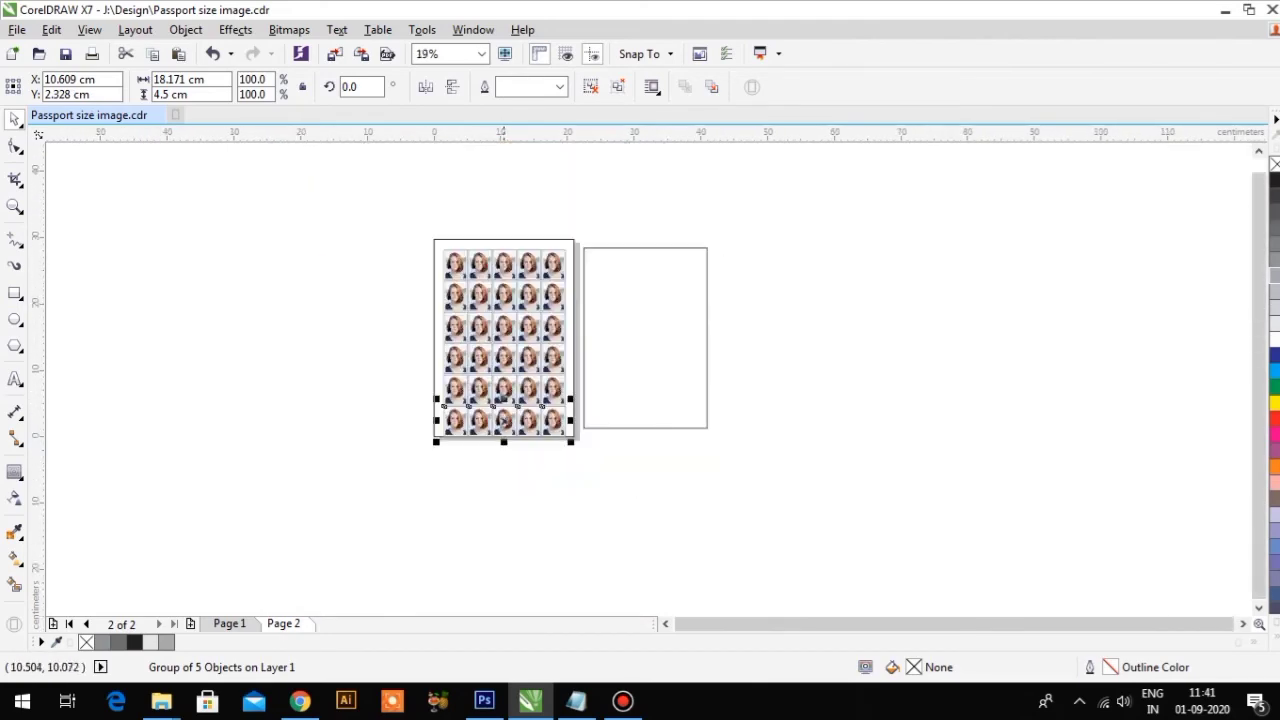
scroll(505, 380, up, 1)
scroll(632, 534, down, 1)
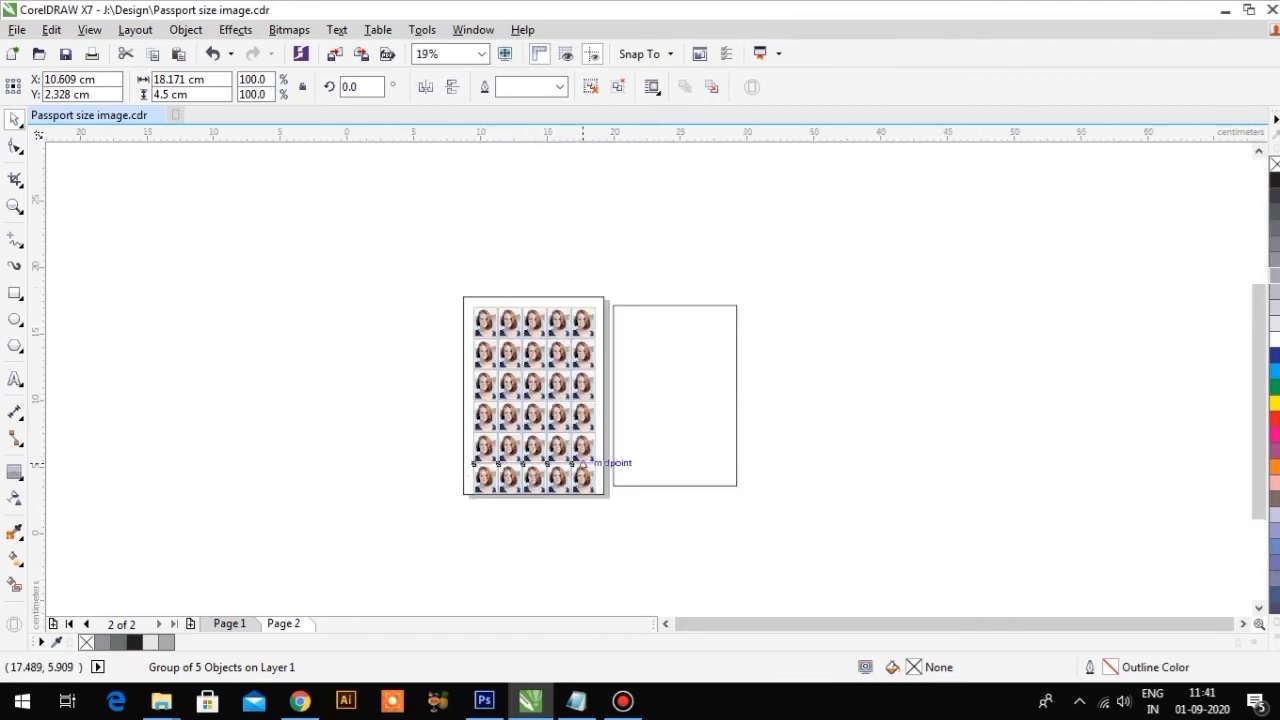
scroll(632, 534, up, 1)
Delete the bottom row and restore it, leaving six rows of 30 photos.
click(640, 565)
drag(647, 565, 350, 470)
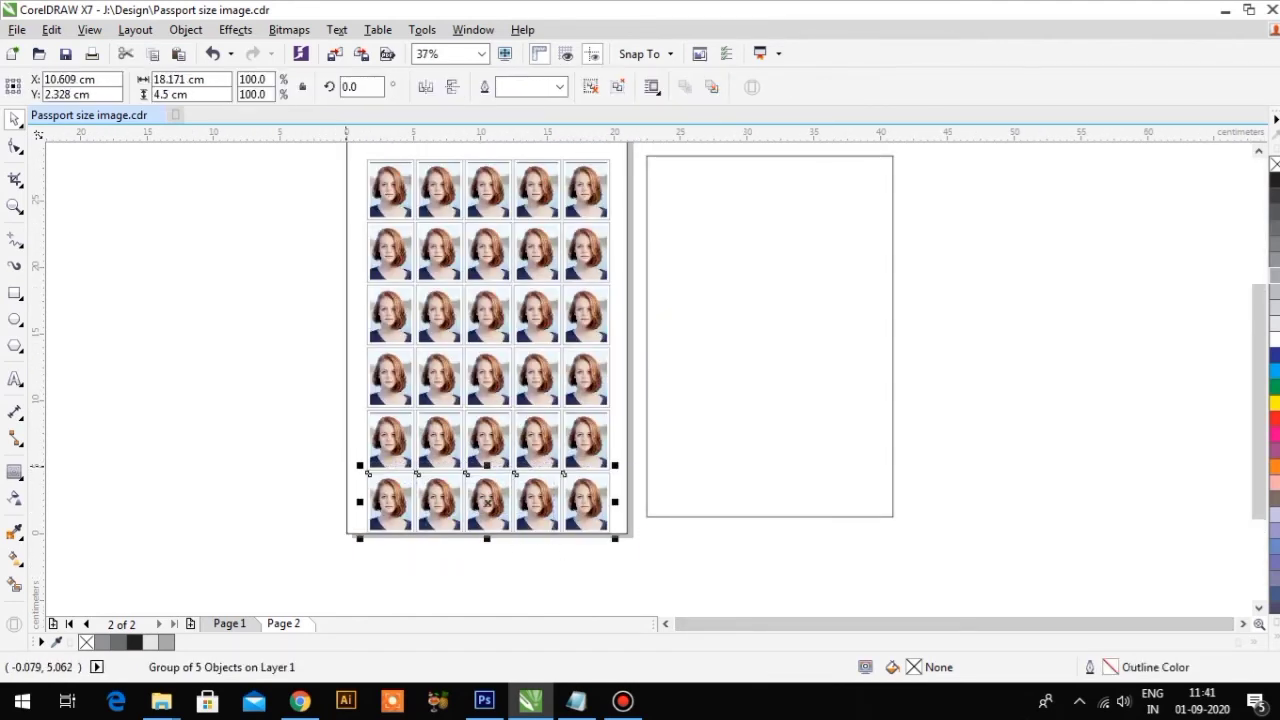
key(Delete)
scroll(380, 455, down, 1)
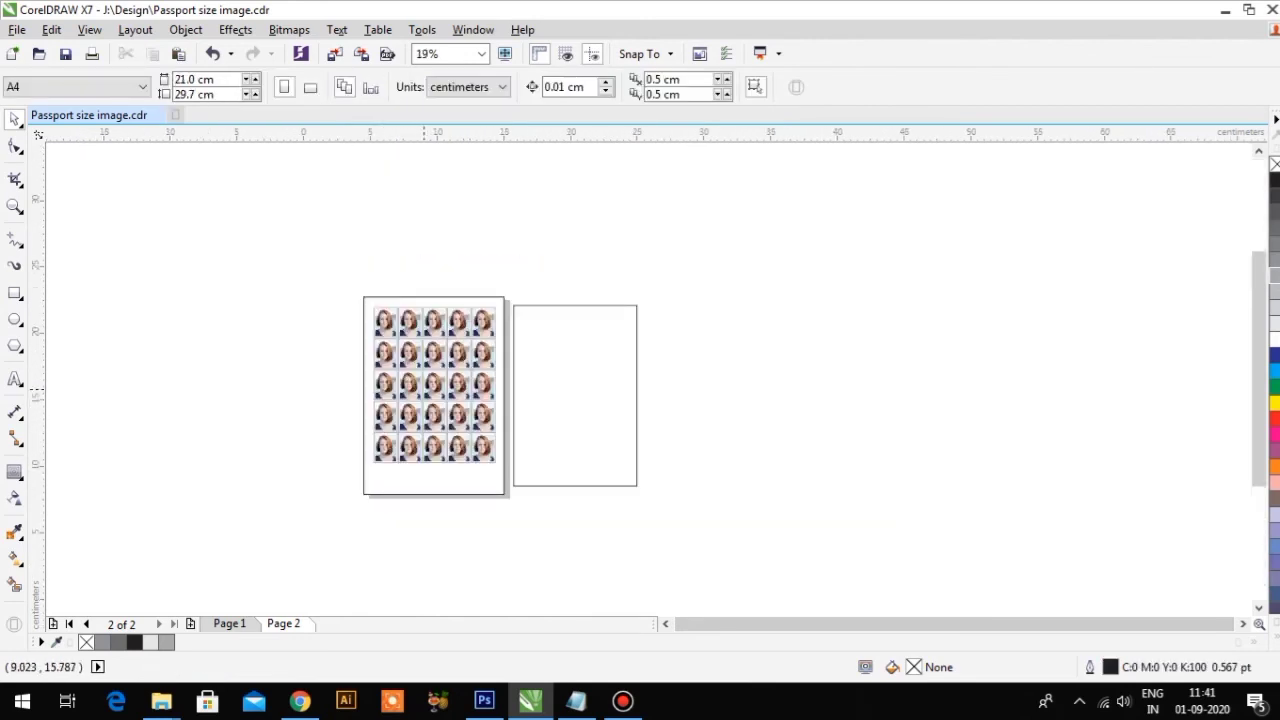
scroll(425, 392, up, 1)
key(ctrl+z)
key(Escape)
Group the six photo rows and centre the group on the page at X 10.5, Y 14.85 cm.
mouse_move(280, 206)
mouse_down()
mouse_move(554, 601)
mouse_move(580, 585)
mouse_up()
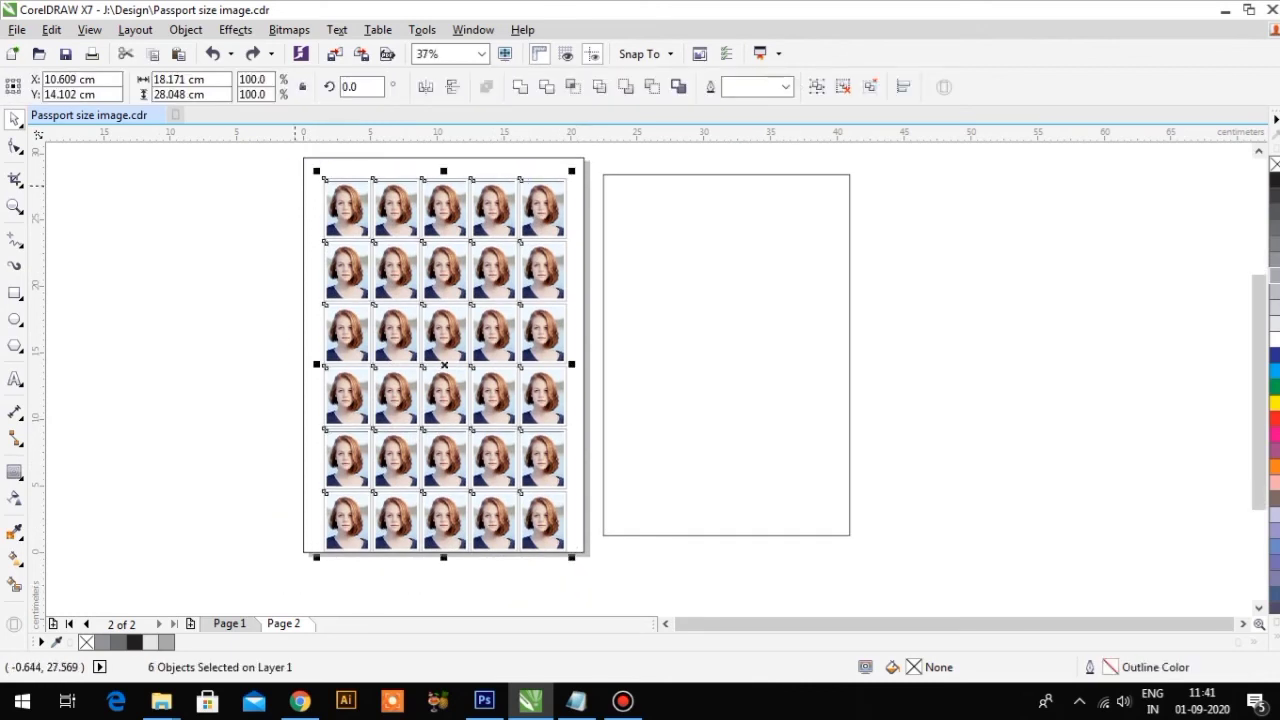
key(ctrl+g)
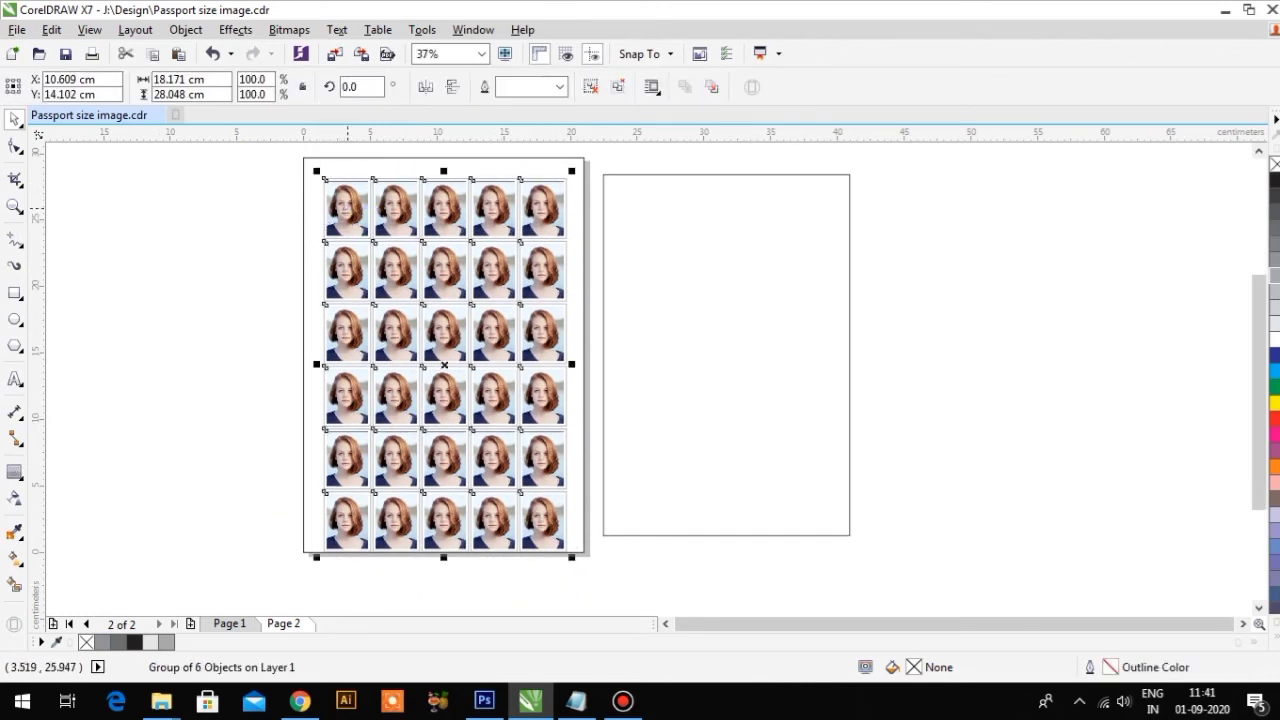
right_click(350, 208)
key(Escape)
key(p)
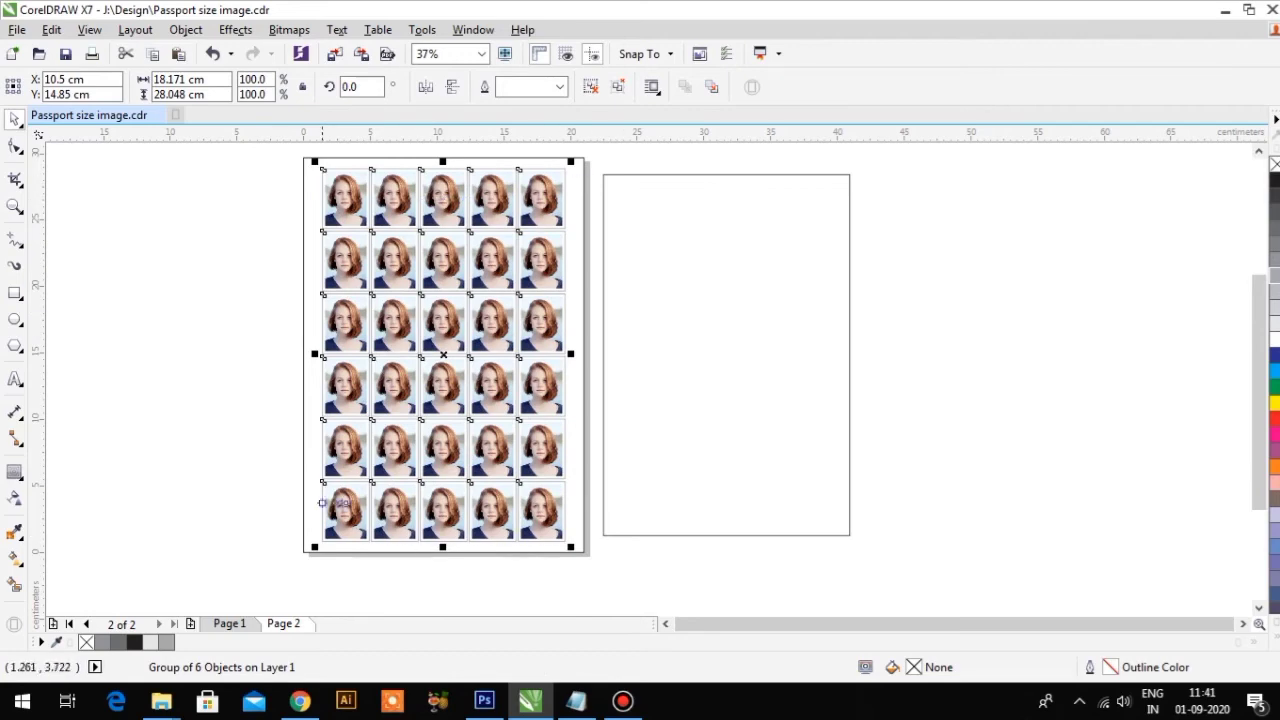
scroll(375, 168, up, 2)
scroll(368, 168, up, 2)
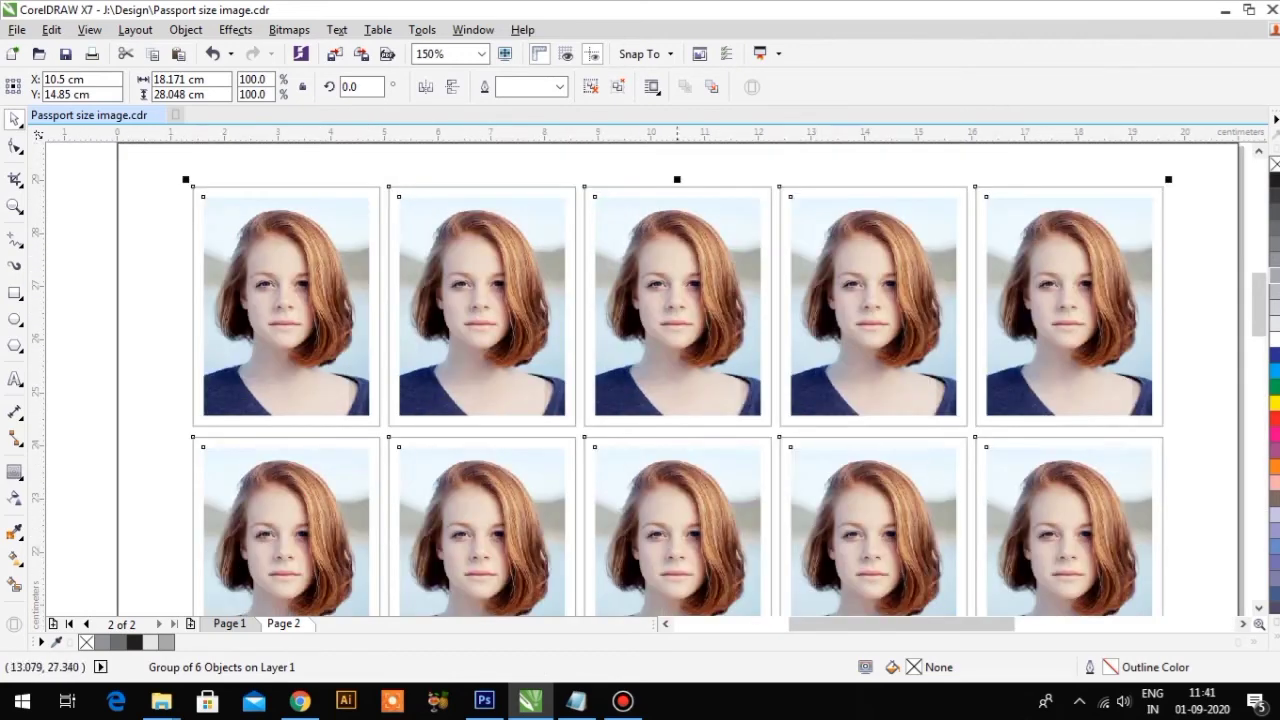
scroll(393, 209, down, 4)
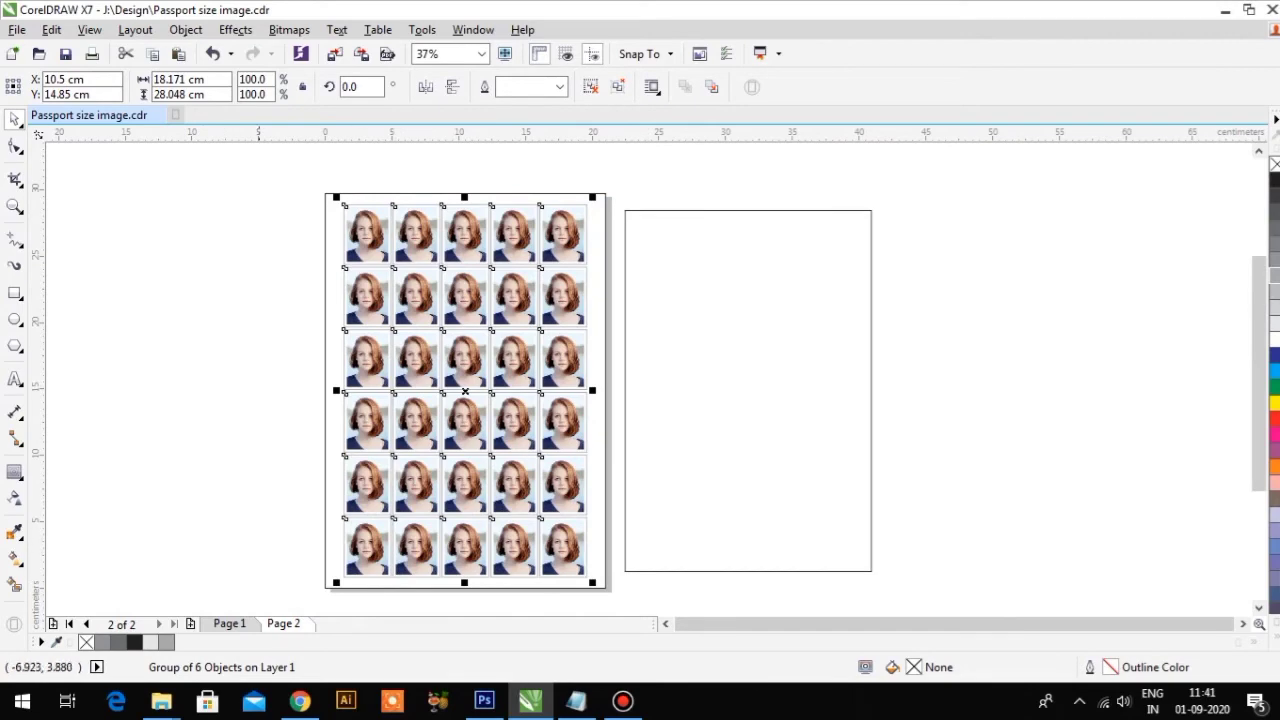
click(668, 408)
key(p)
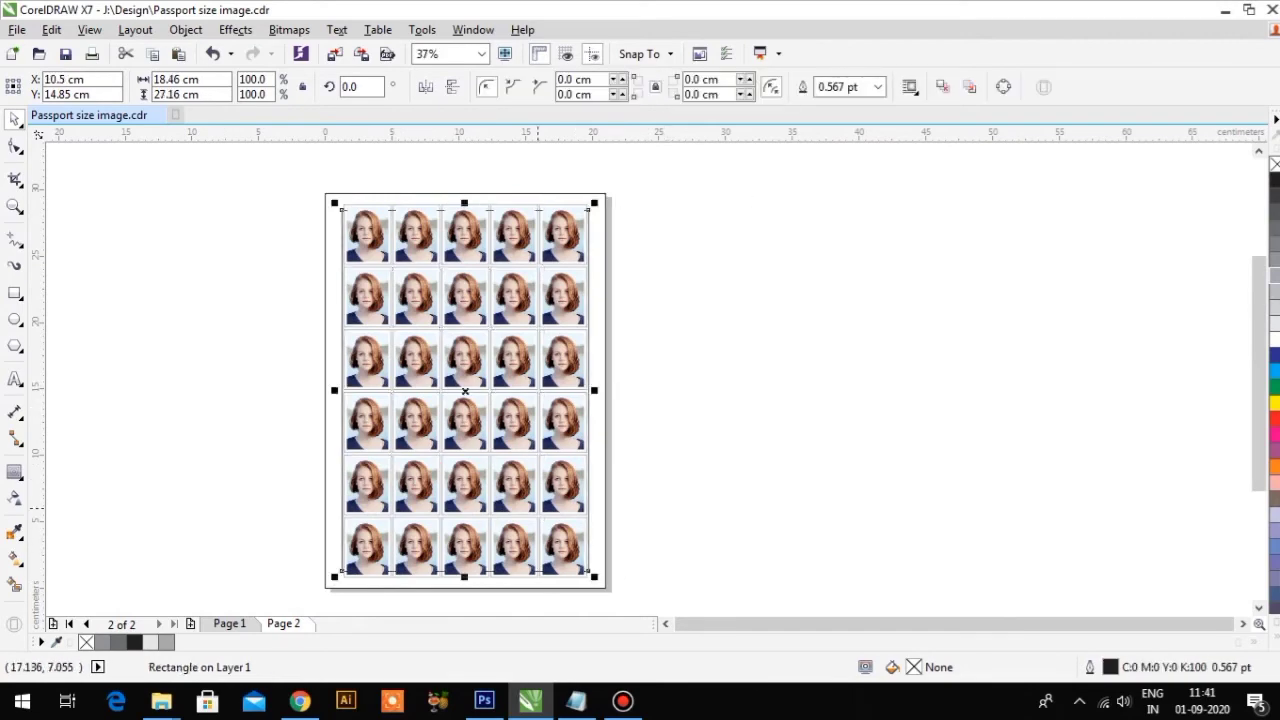
scroll(400, 570, up, 1)
scroll(385, 558, down, 1)
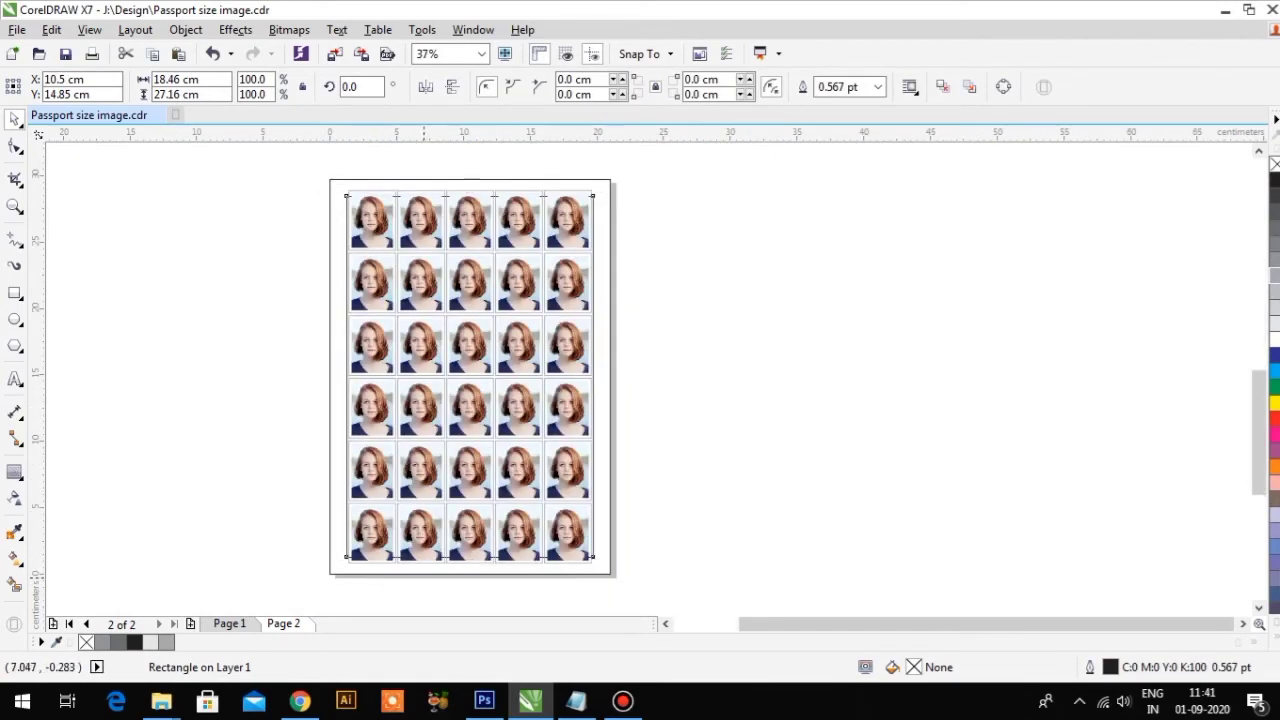
scroll(424, 579, up, 1)
scroll(250, 526, up, 1)
scroll(288, 533, down, 1)
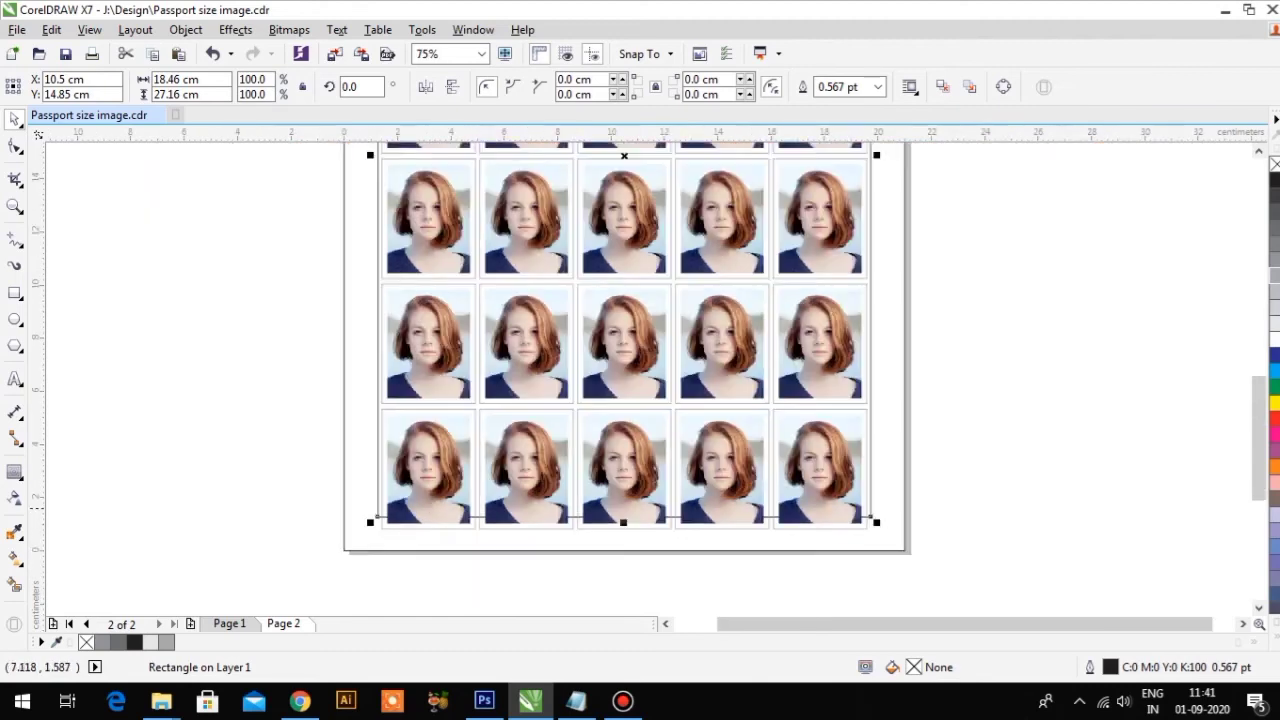
scroll(288, 533, down, 1)
scroll(600, 300, down, 1)
scroll(631, 180, up, 1)
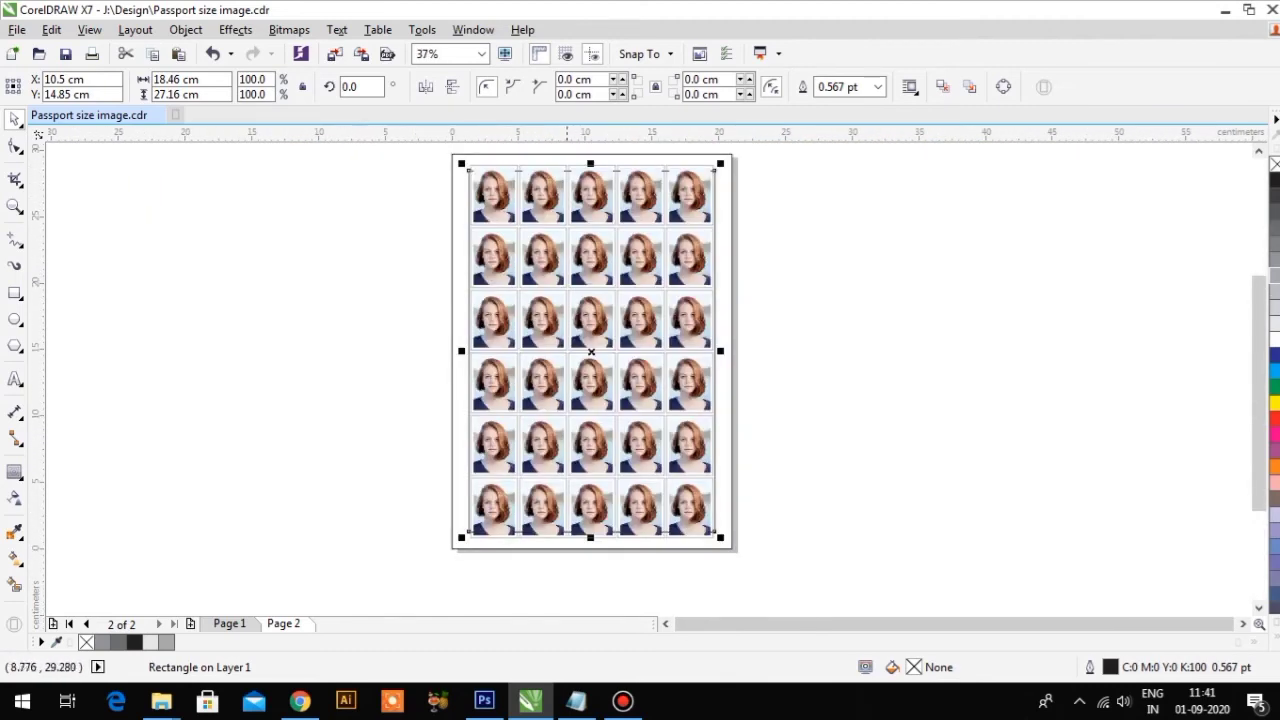
scroll(631, 170, up, 1)
scroll(532, 197, down, 2)
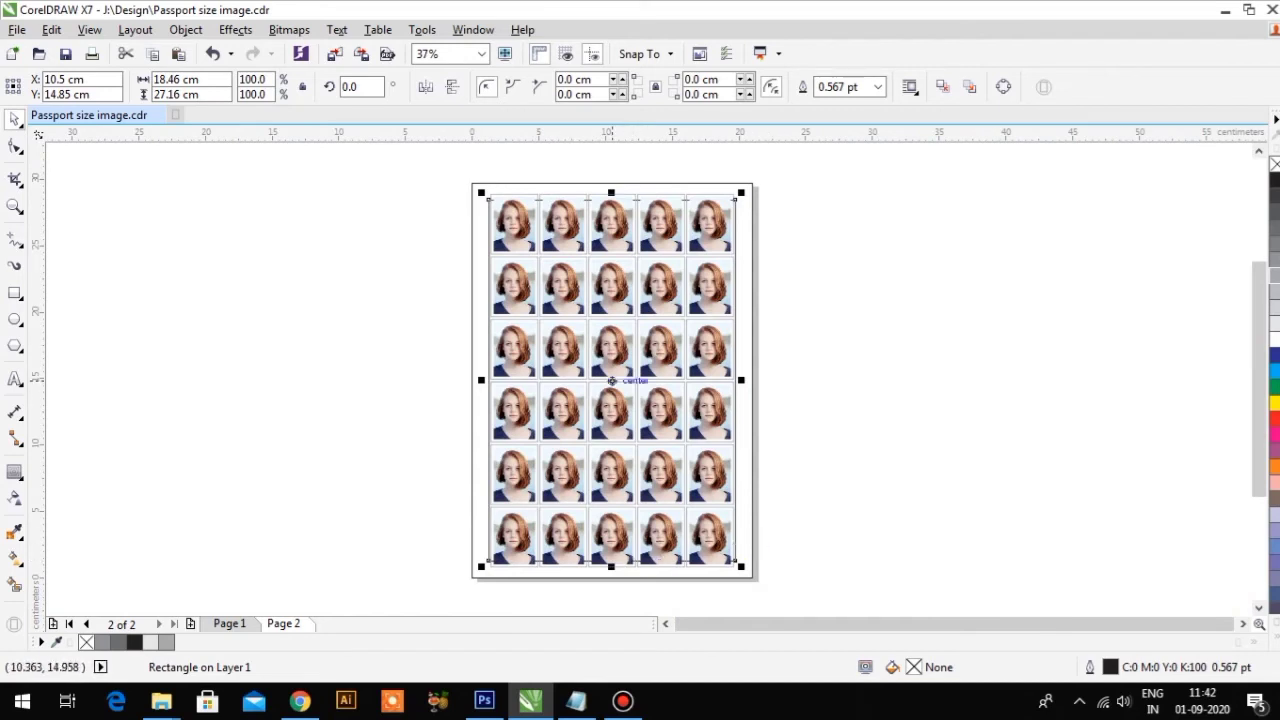
drag(612, 380, 932, 380)
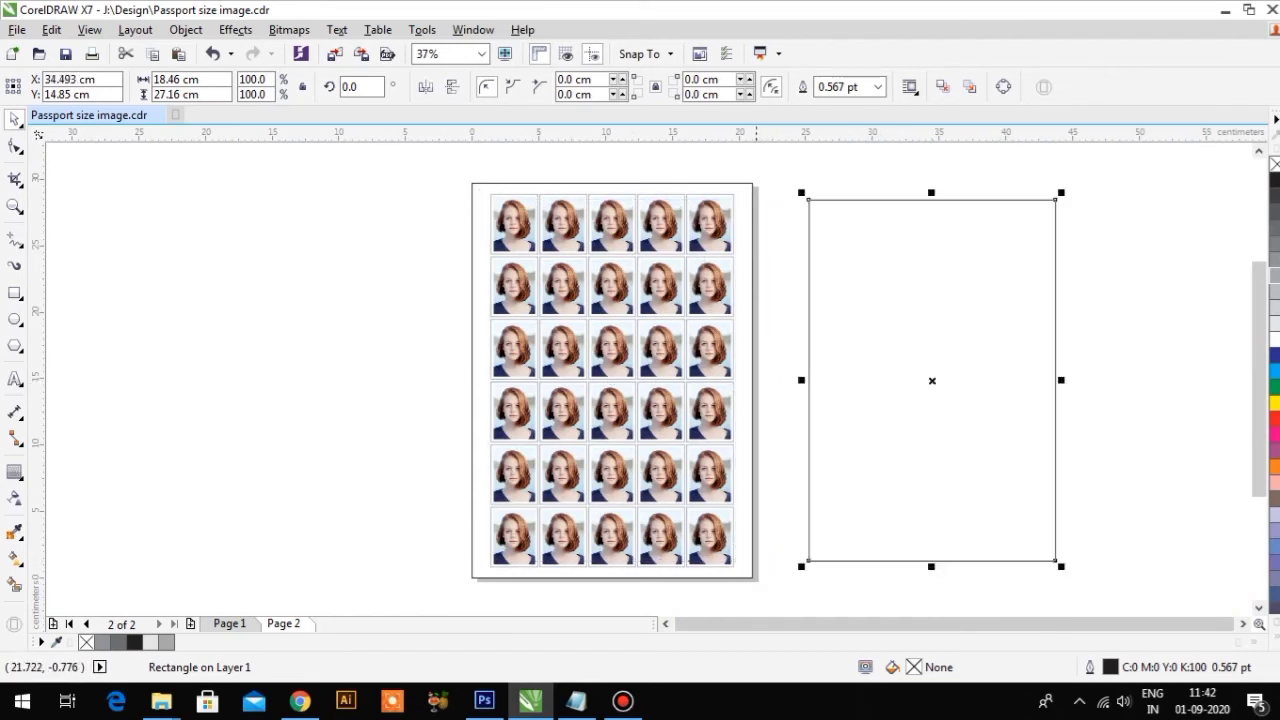
click(710, 536)
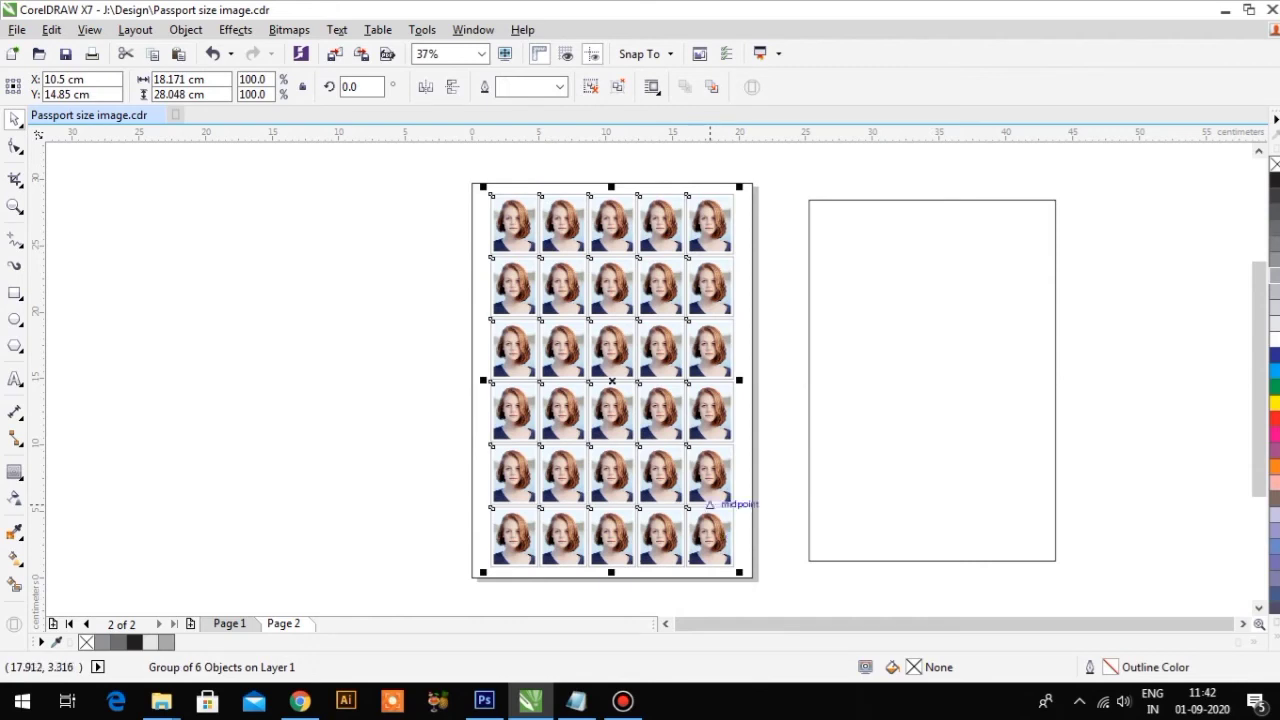
Ungroup the 30-photo sheet into six separate rows and marquee-select the lower rows.
right_click(698, 350)
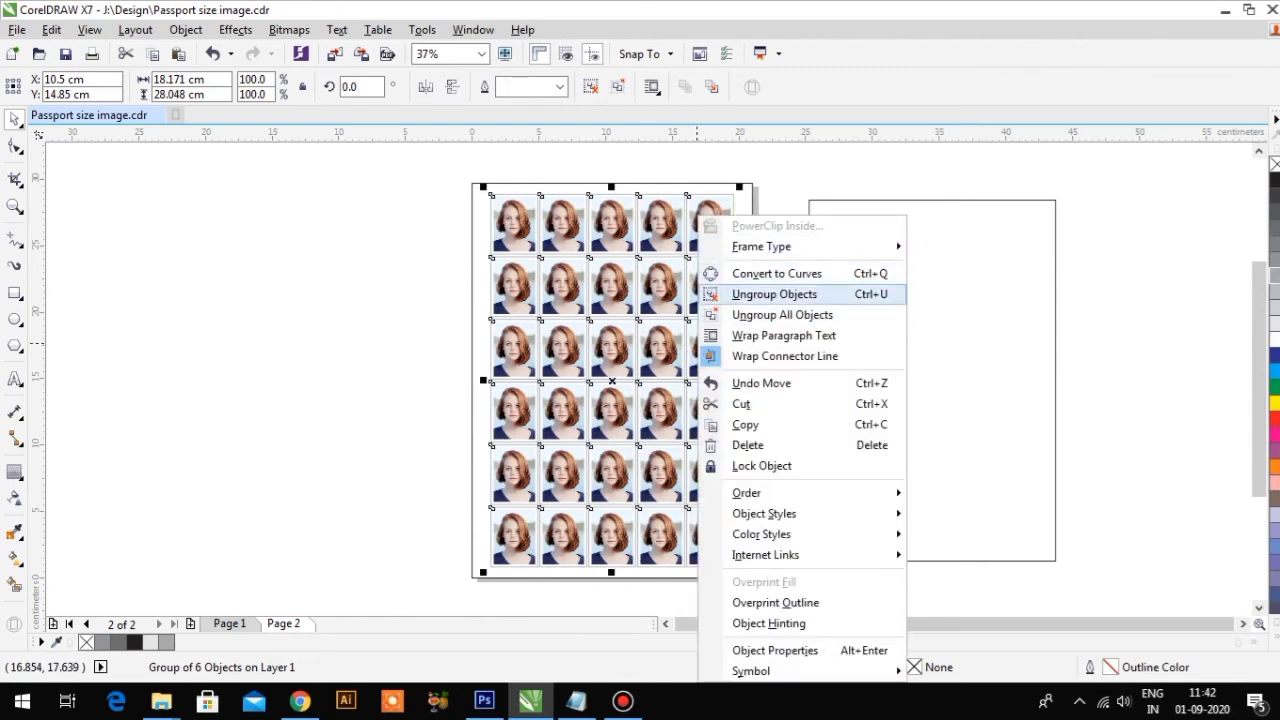
click(774, 294)
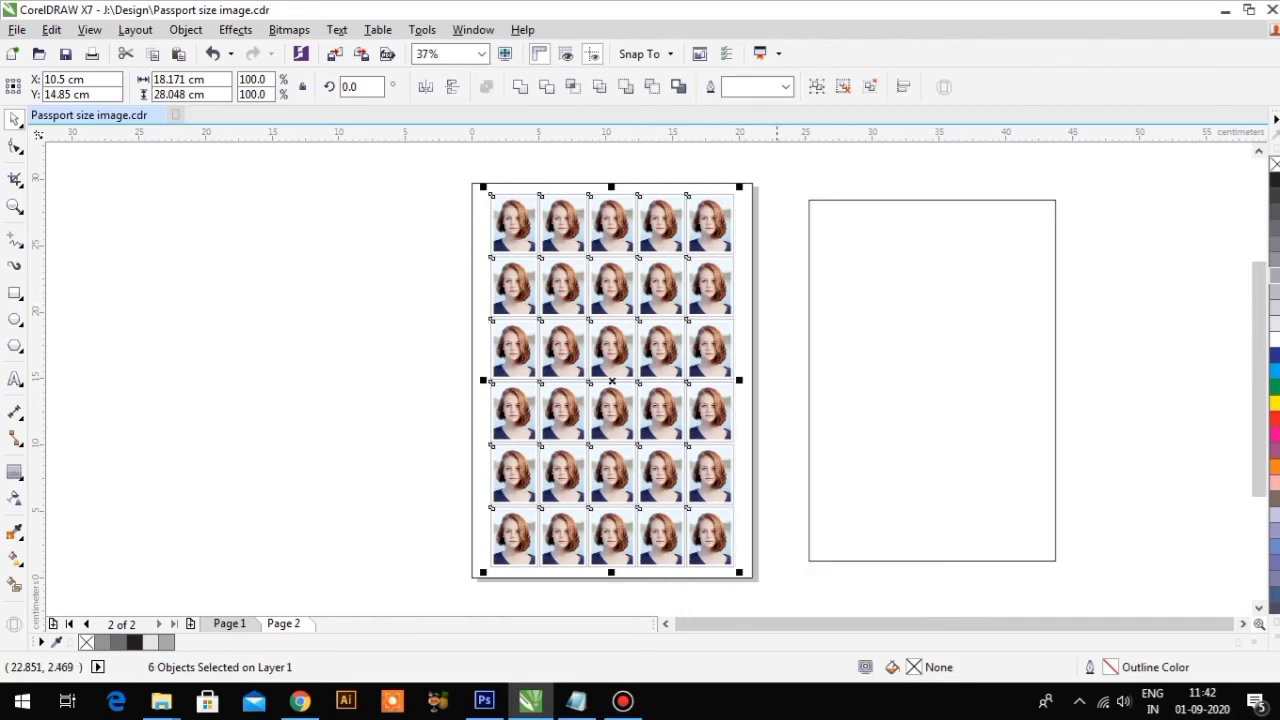
mouse_move(765, 593)
mouse_down()
mouse_move(489, 306)
mouse_move(457, 254)
mouse_up()
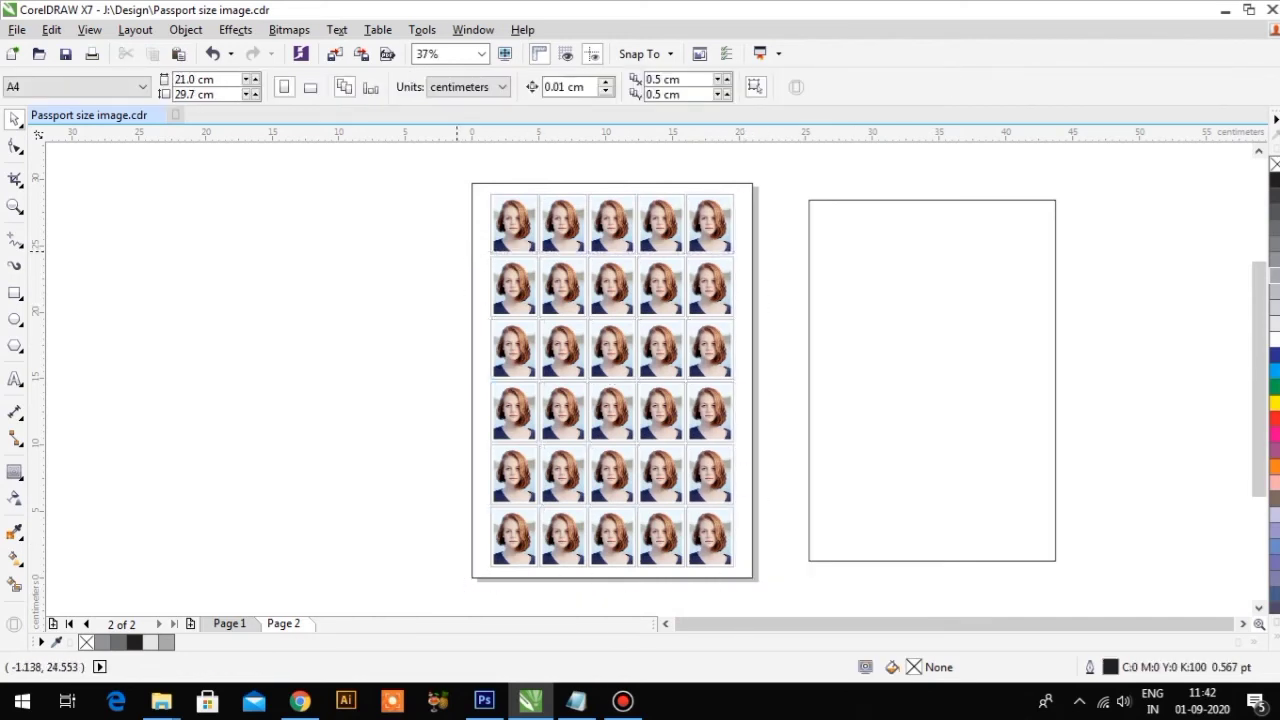
Delete the lower rows and group the five top-row photos.
key(Delete)
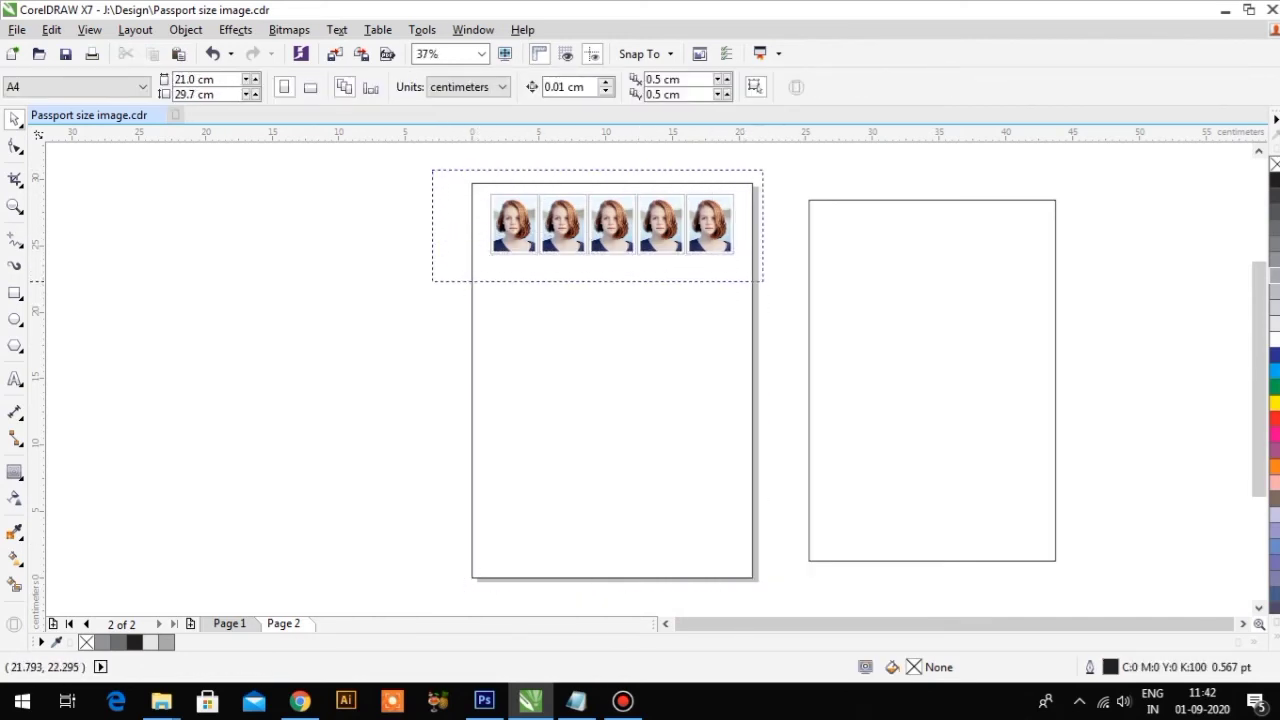
drag(437, 173, 740, 290)
key(ctrl+g)
scroll(583, 240, up, 2)
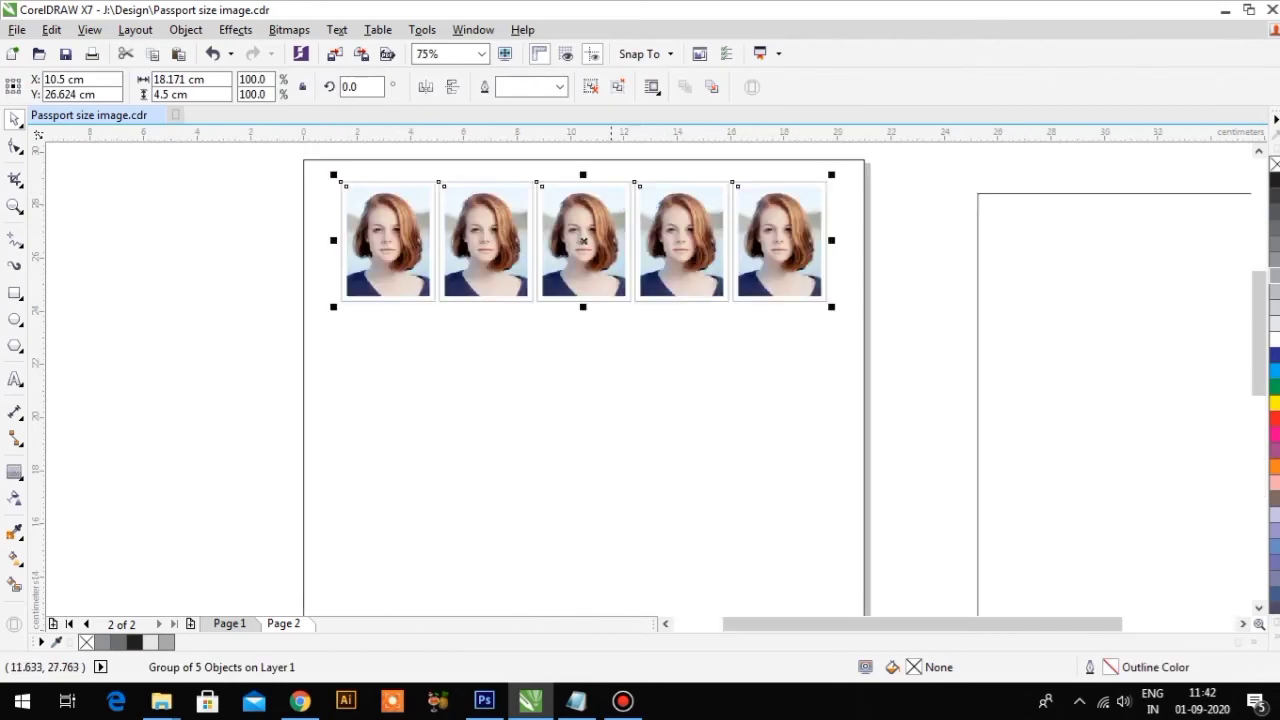
scroll(583, 240, up, 1)
Copy the top row down evenly to six rows and group them into an 18.171 × 27.783 cm object.
drag(597, 321, 597, 436)
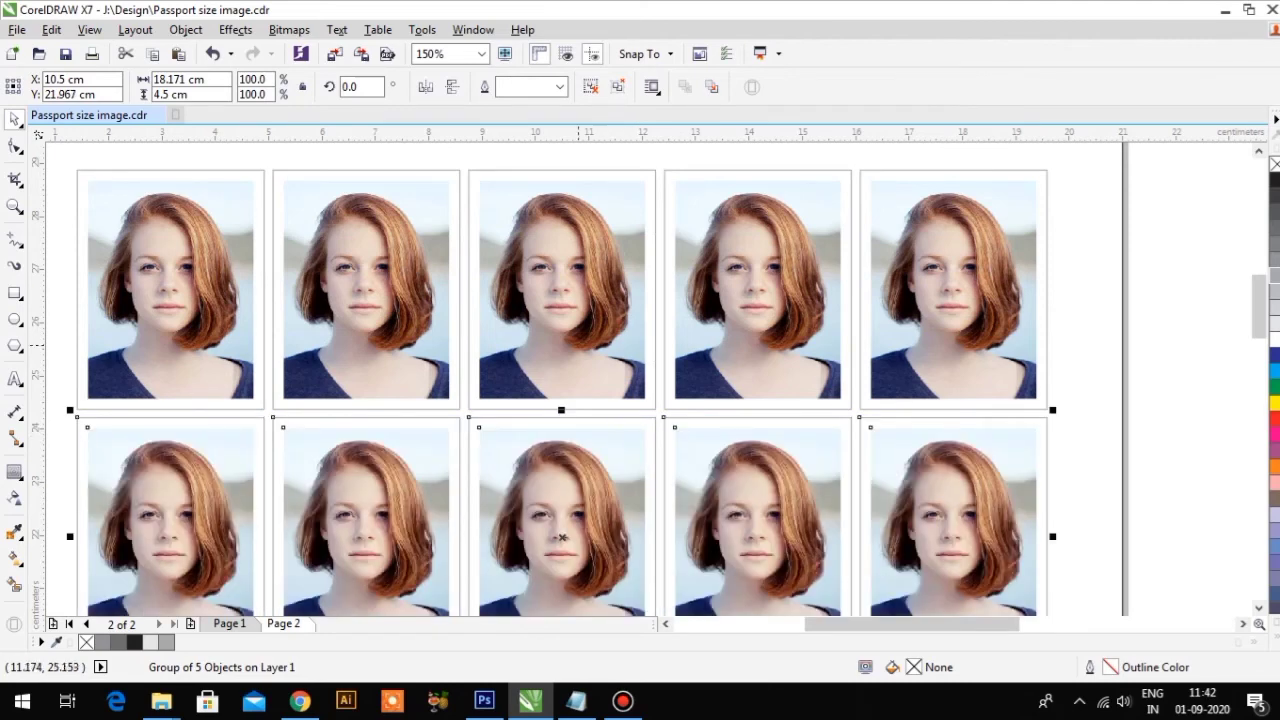
scroll(560, 360, down, 2)
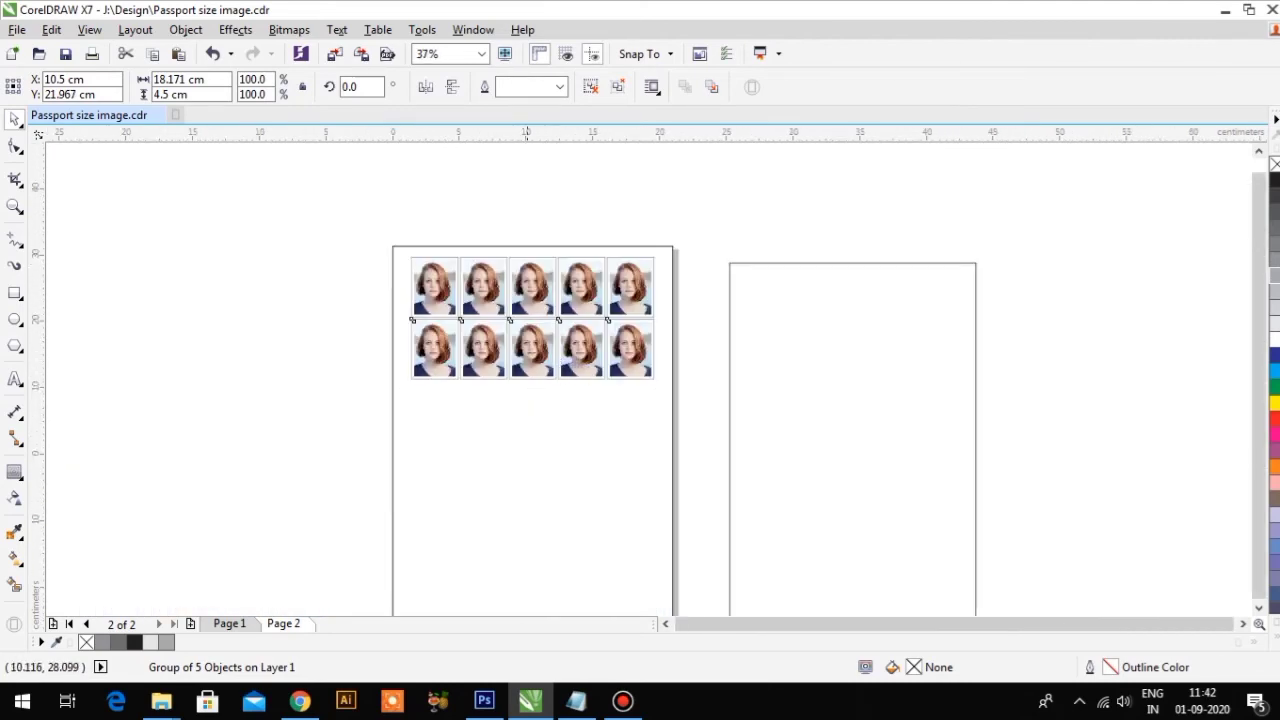
scroll(556, 364, up, 1)
scroll(526, 271, down, 1)
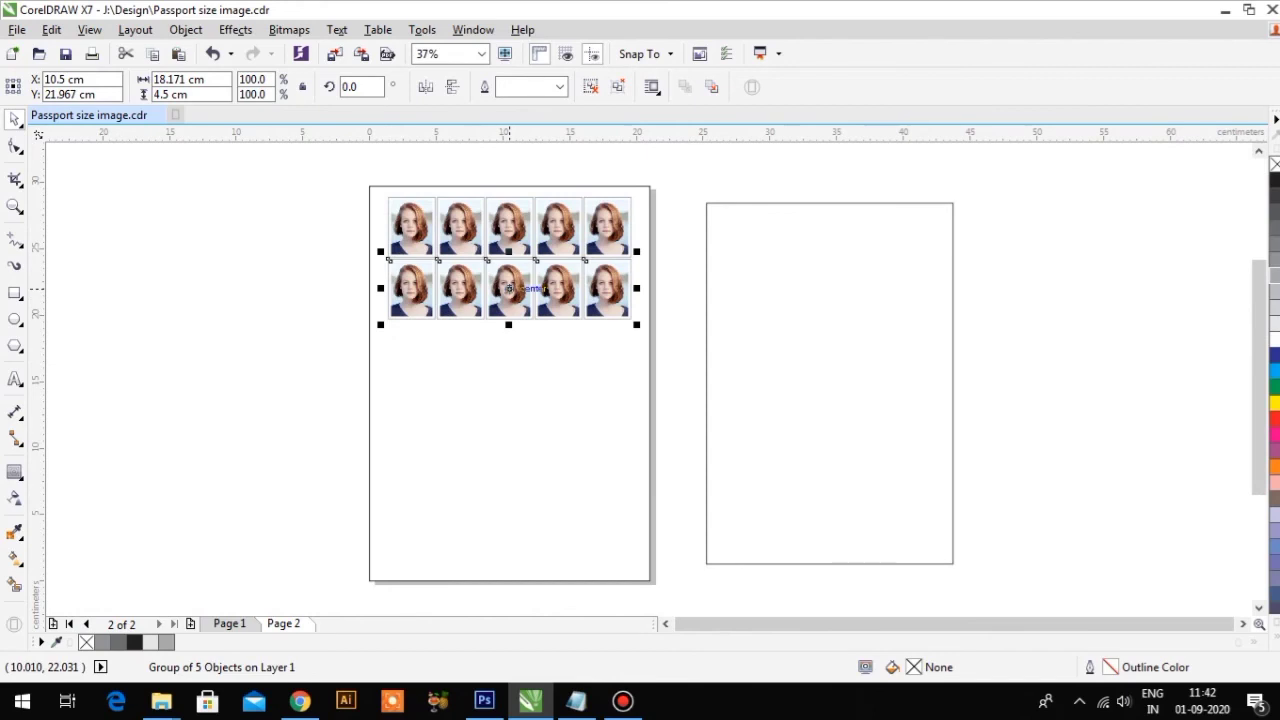
key(ctrl+d)
key(ctrl+d)
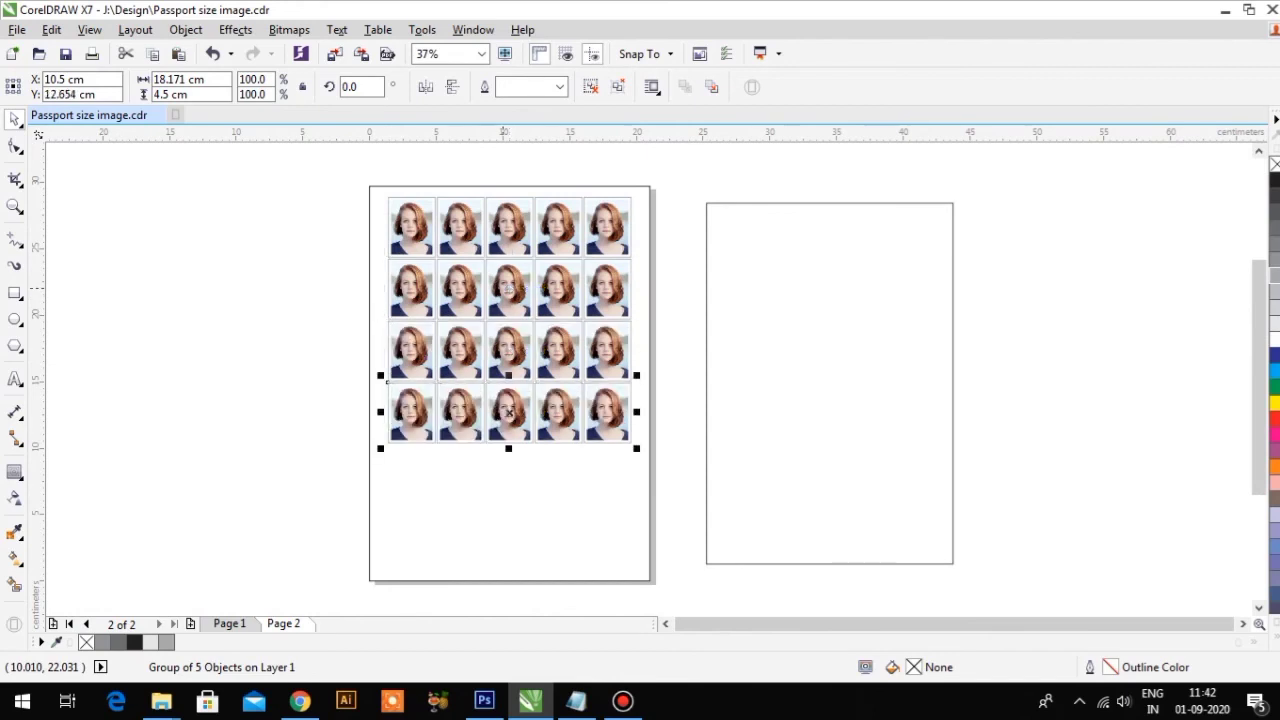
key(ctrl+d)
key(ctrl+d)
mouse_move(328, 180)
mouse_down()
mouse_move(650, 578)
mouse_move(649, 564)
mouse_up()
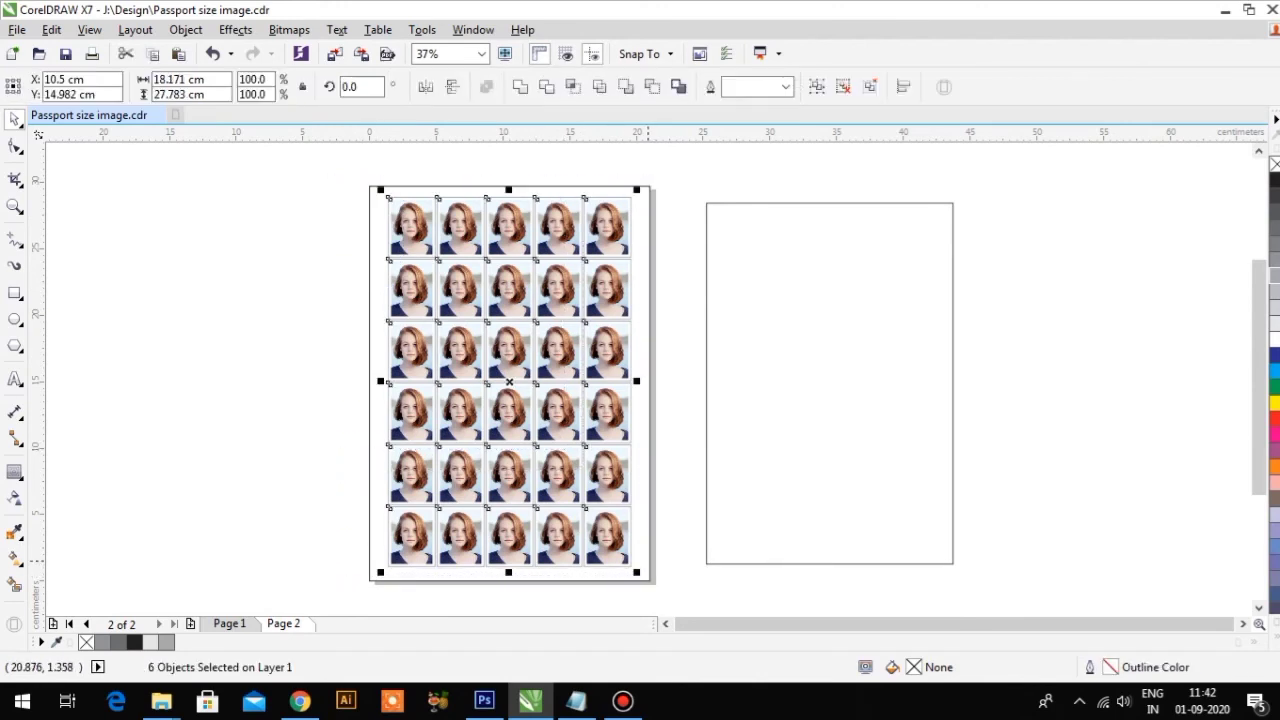
key(ctrl+g)
Centre the photo grid and the 21 × 29.7 cm border rectangle on the page, then select both.
key(p)
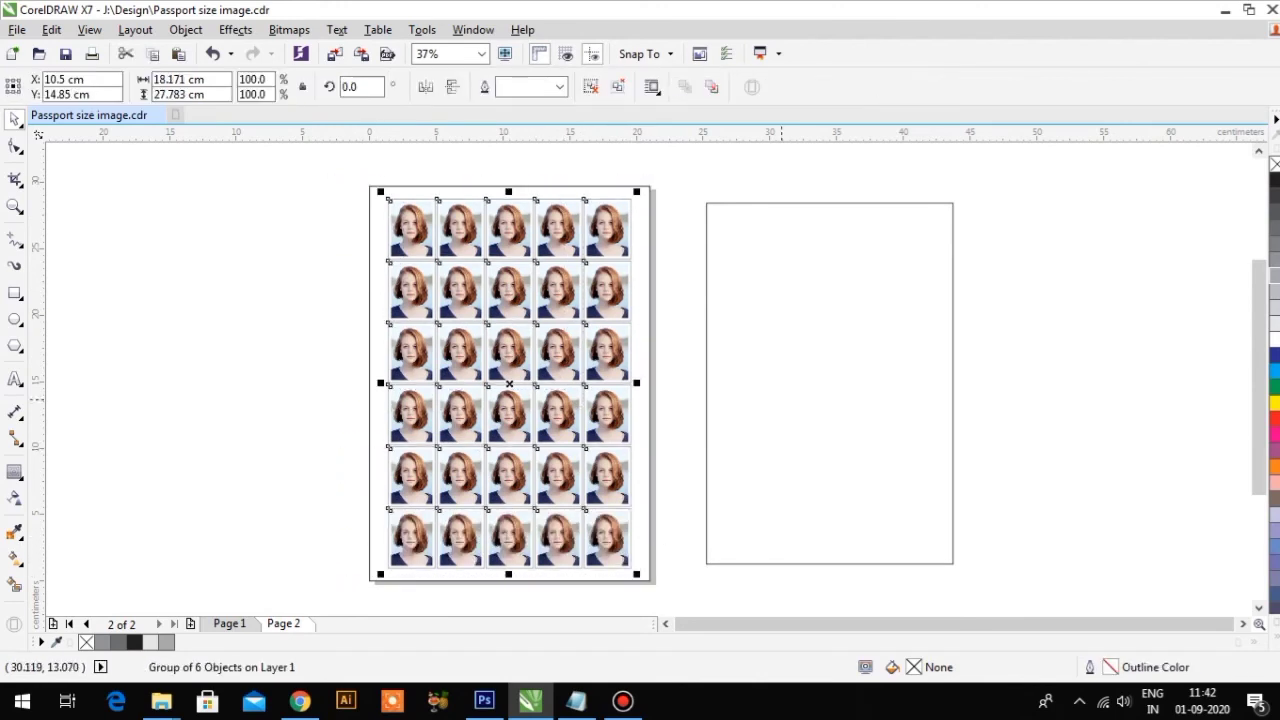
click(890, 383)
key(p)
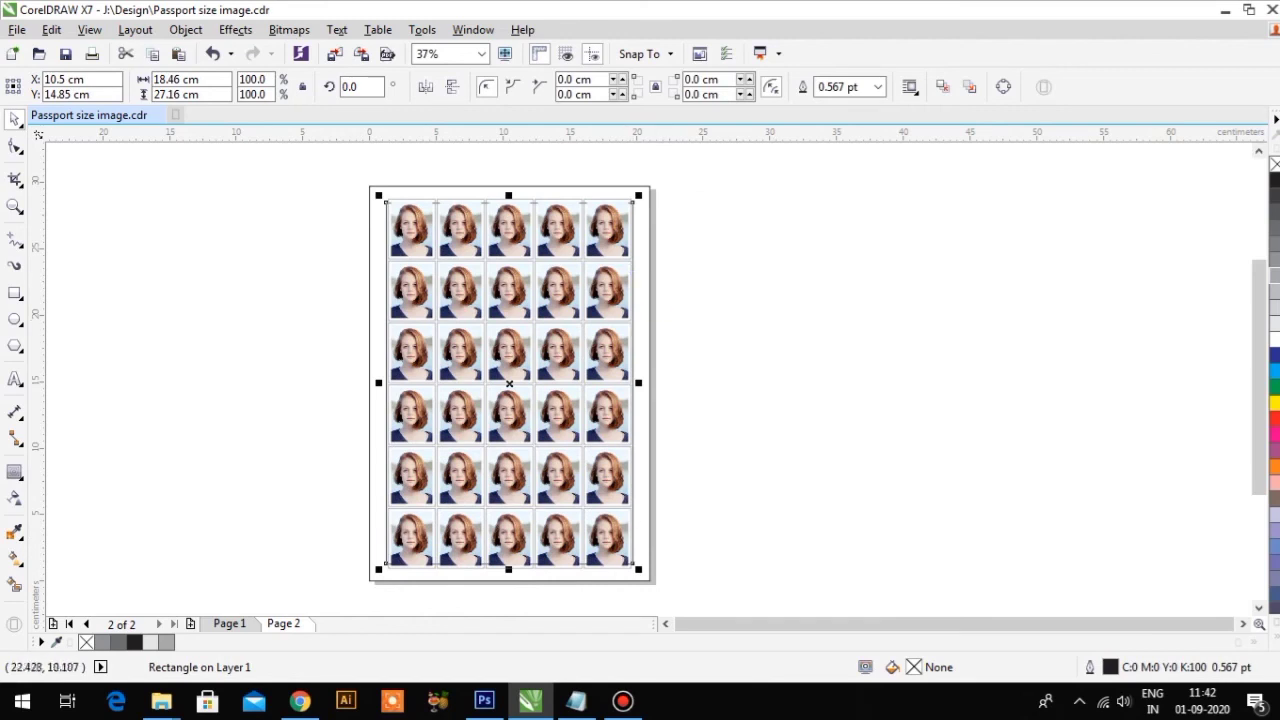
key(Escape)
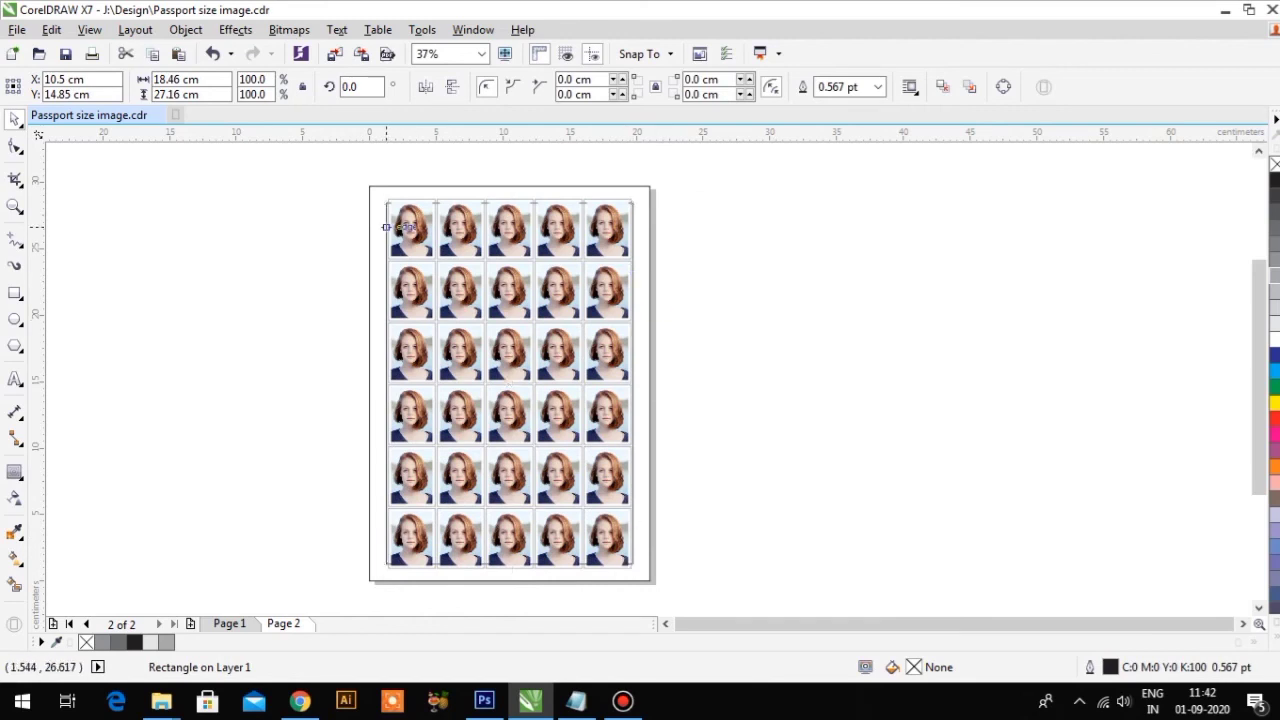
click(369, 190)
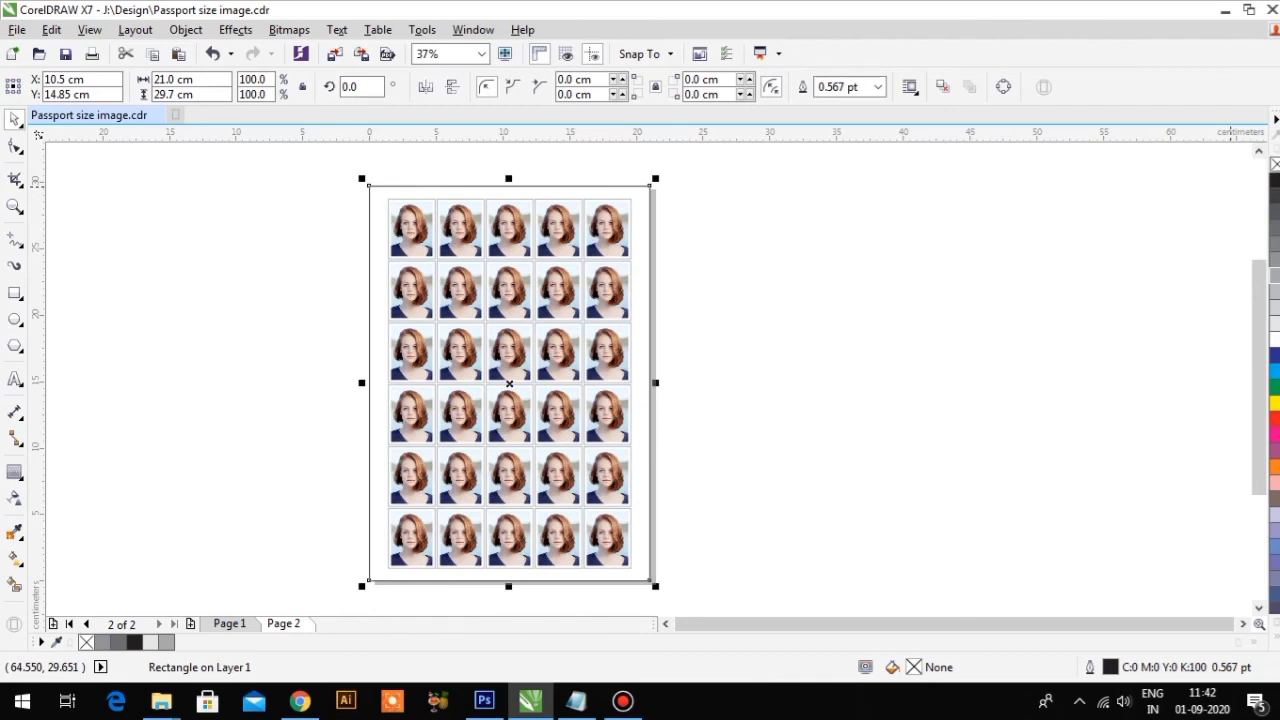
mouse_move(310, 162)
mouse_down()
mouse_move(440, 297)
mouse_move(666, 590)
mouse_up()
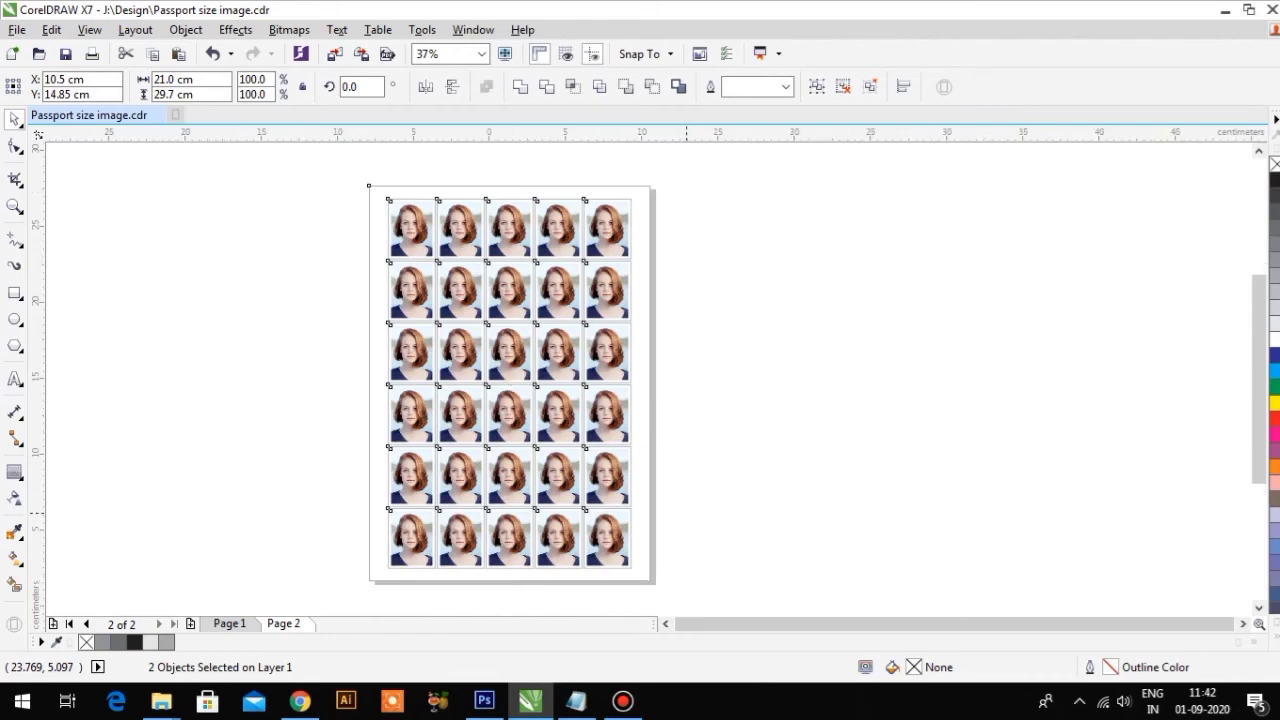
key(shift+F2)
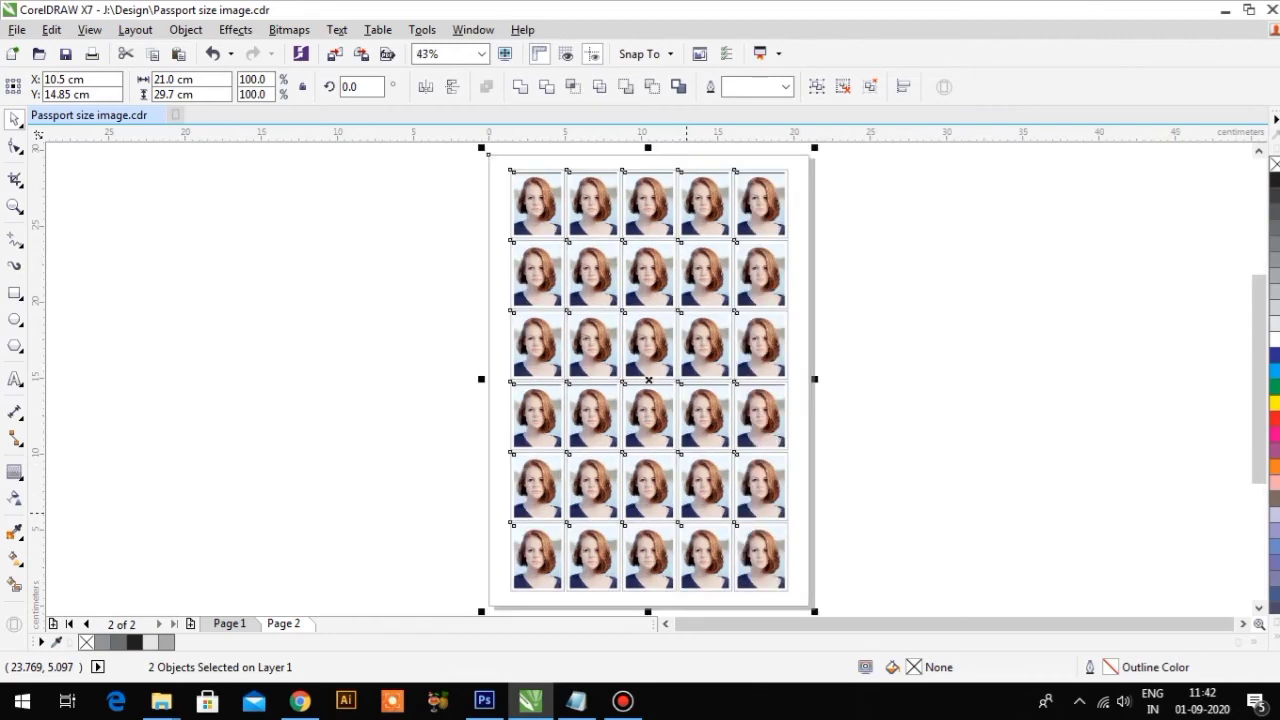
key(F9)
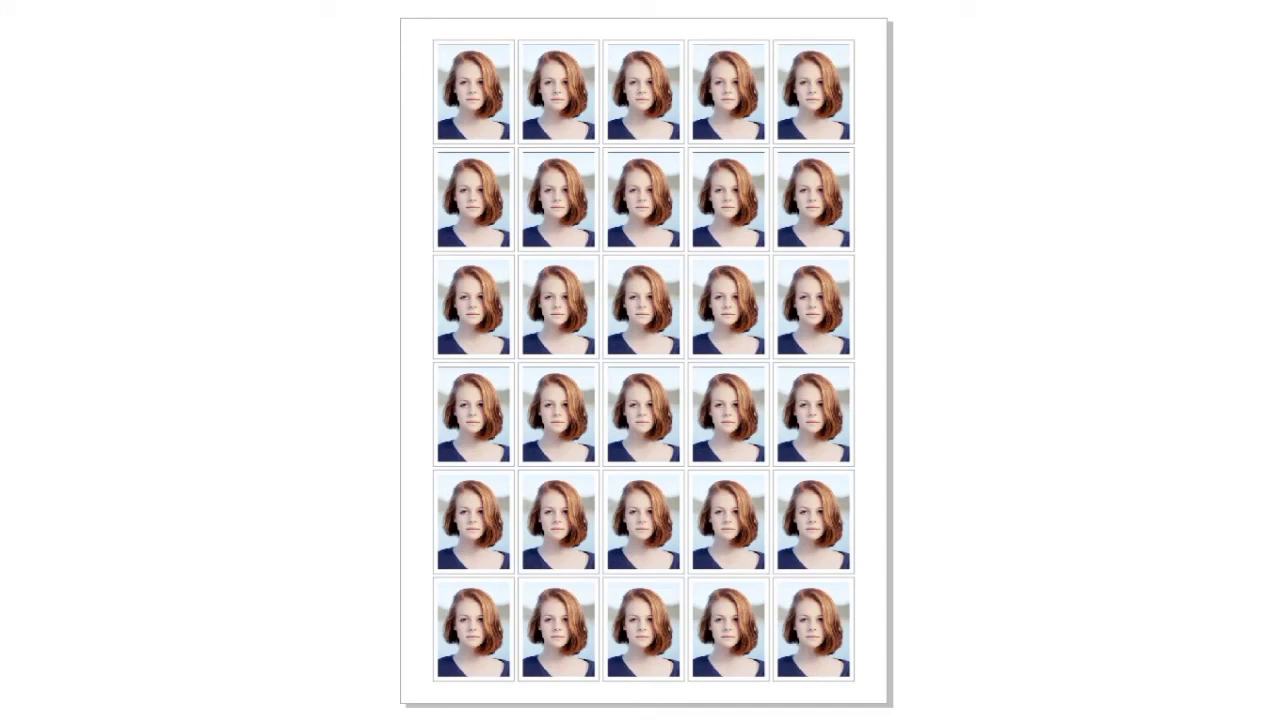
key(Escape)
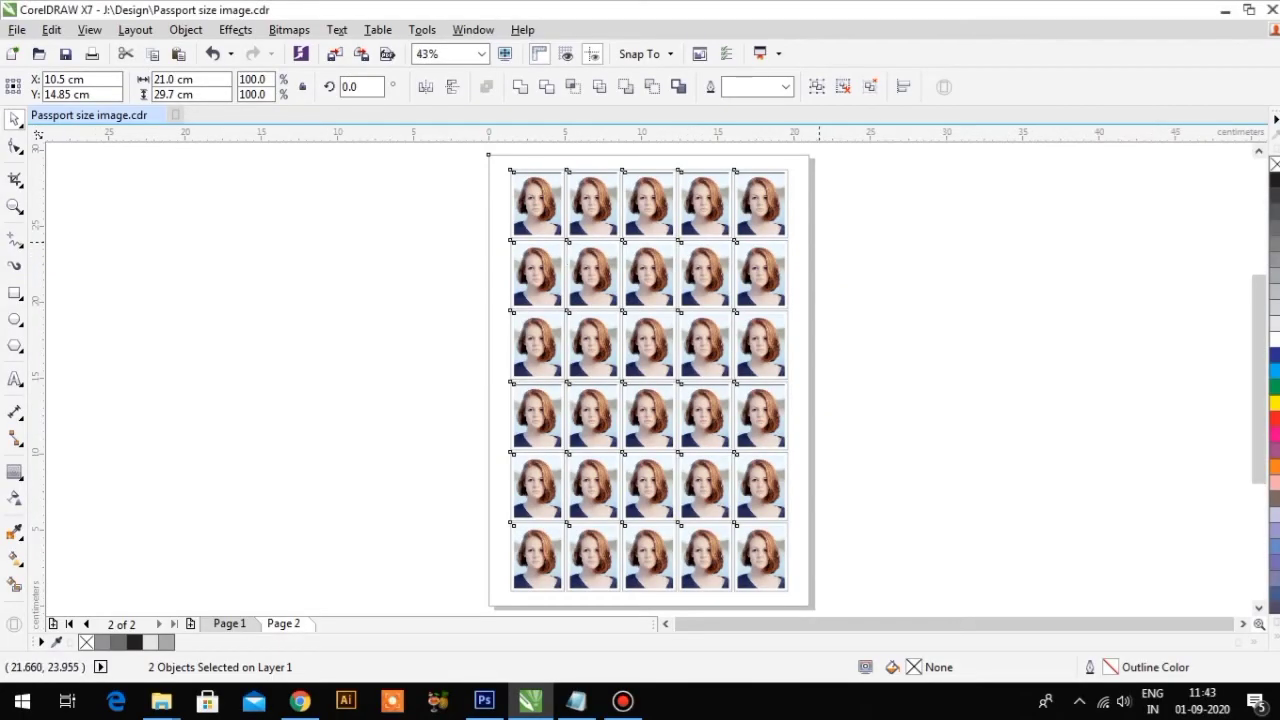
key(Escape)
scroll(690, 185, up, 2)
scroll(407, 190, down, 3)
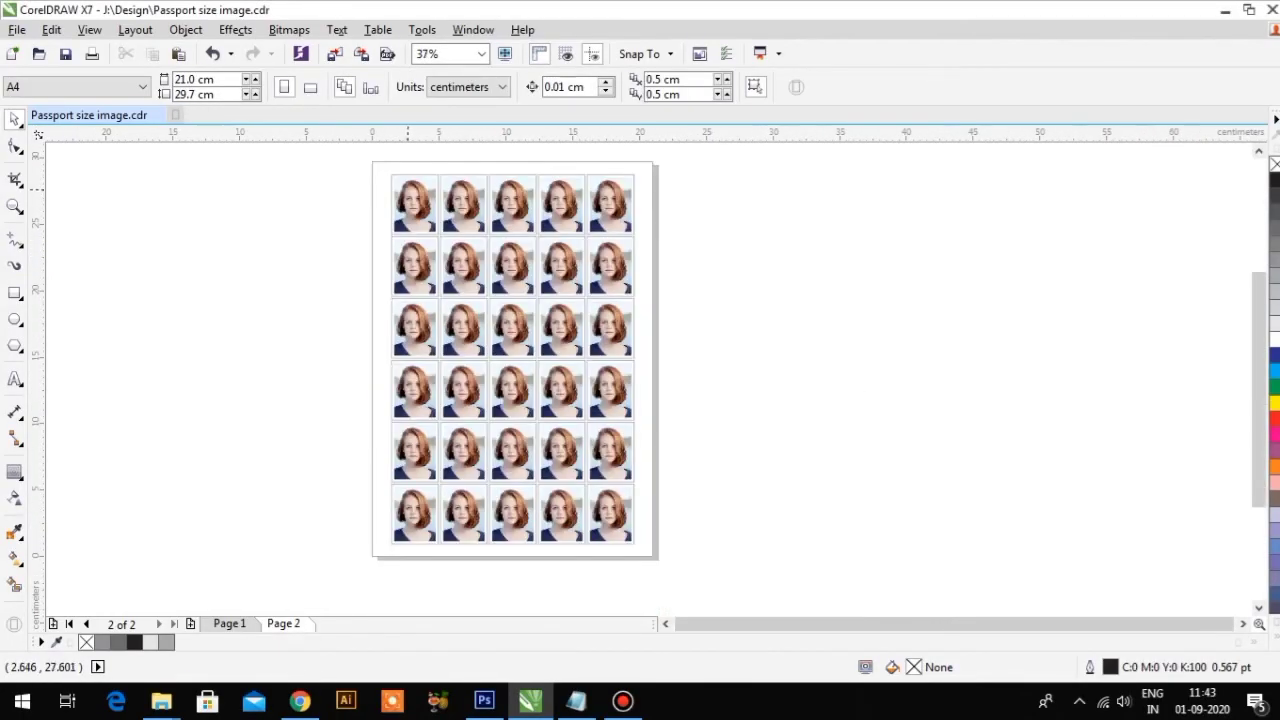
scroll(407, 190, up, 1)
scroll(333, 188, up, 2)
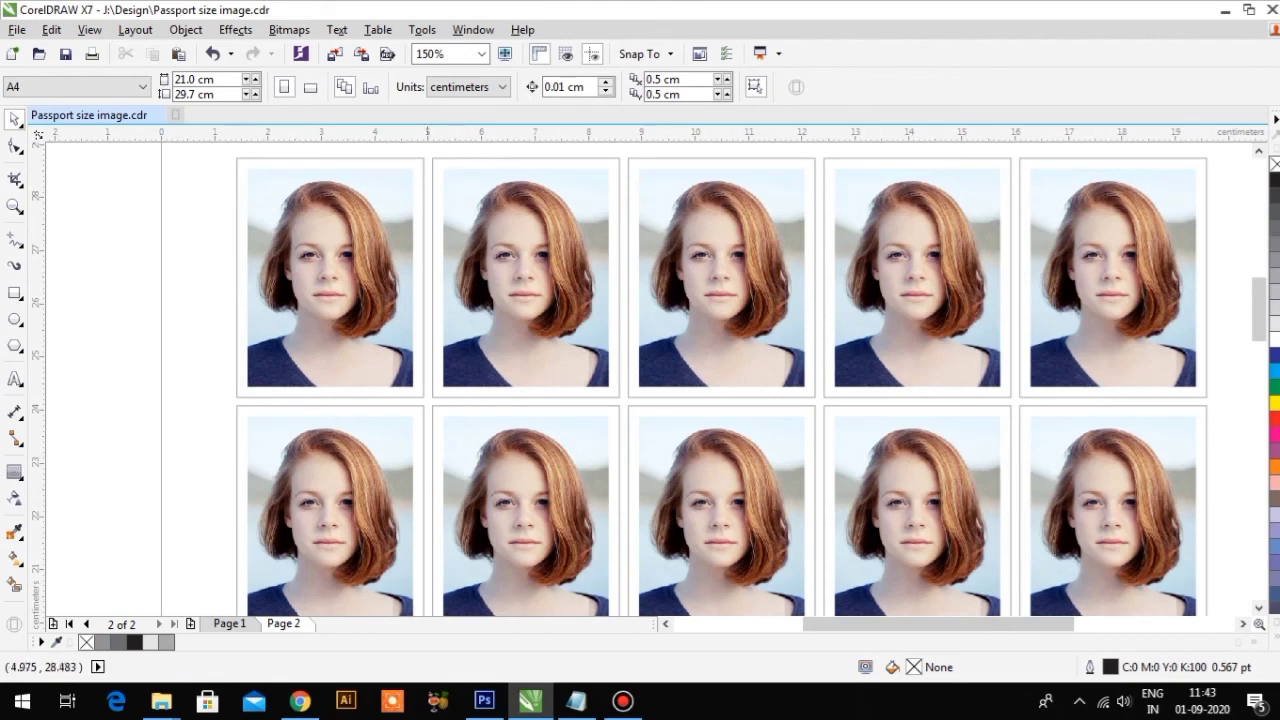
scroll(426, 270, down, 1)
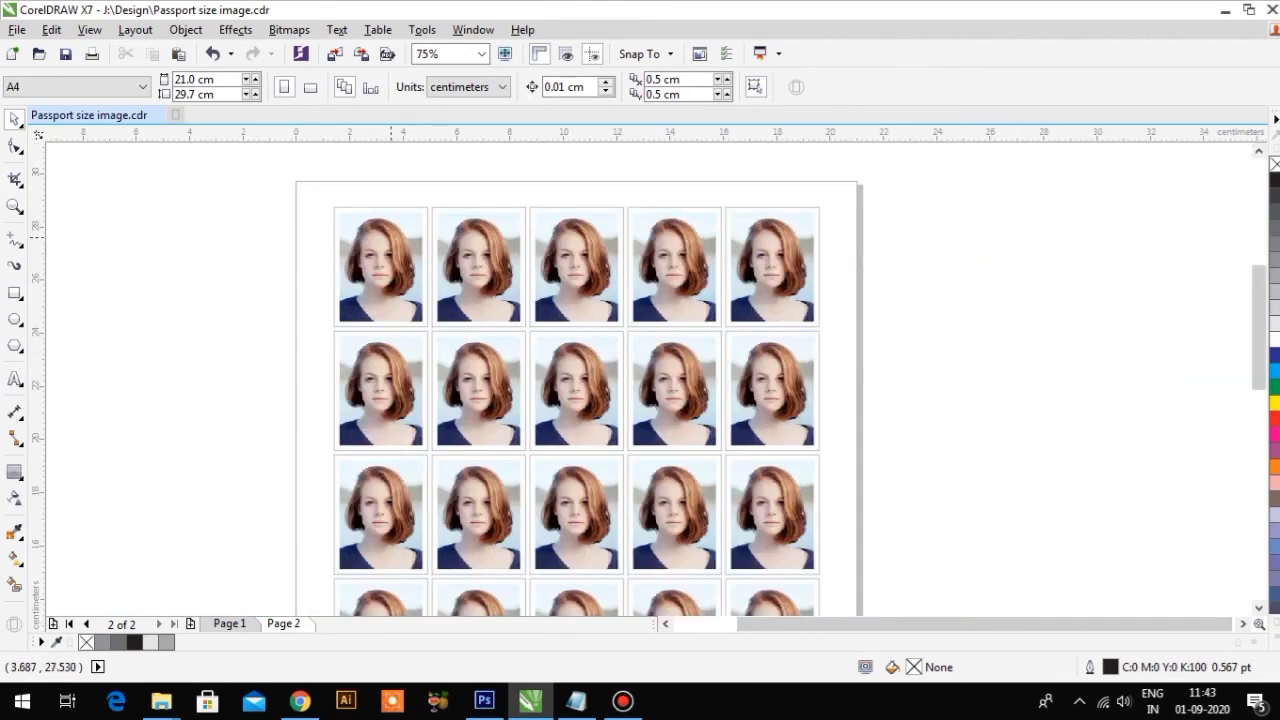
scroll(843, 188, up, 1)
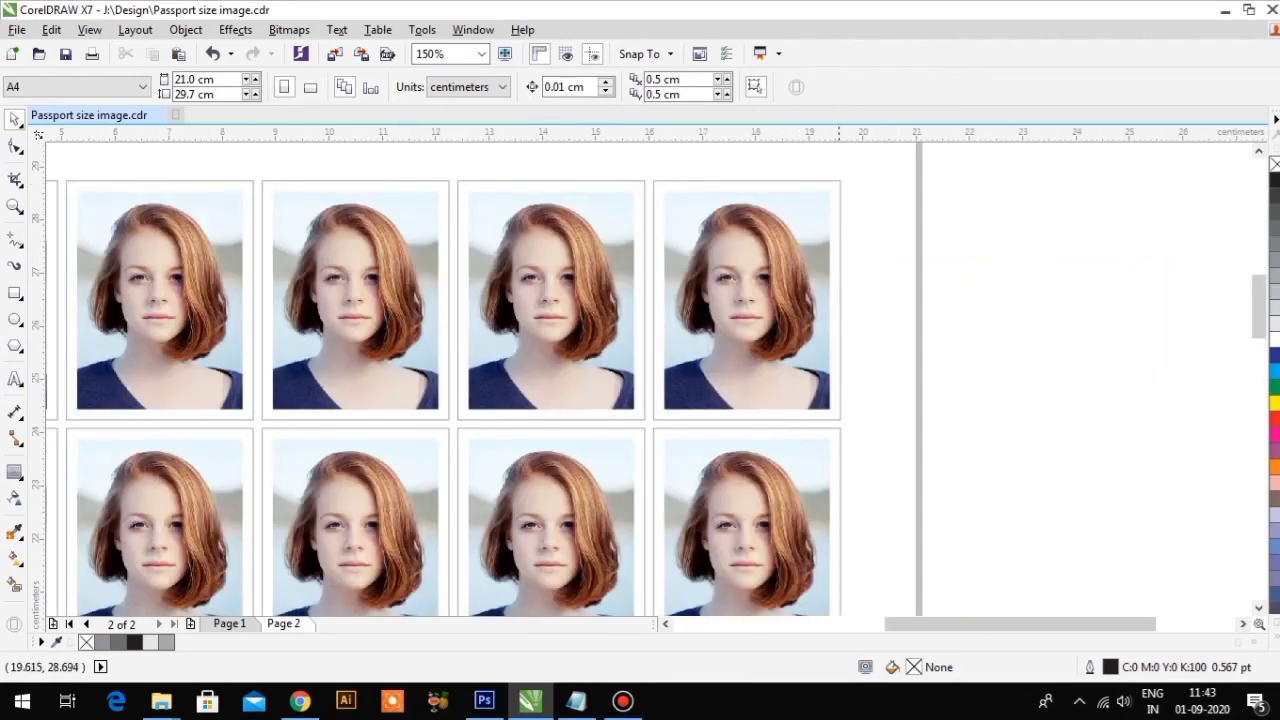
scroll(652, 417, down, 1)
scroll(612, 305, up, 1)
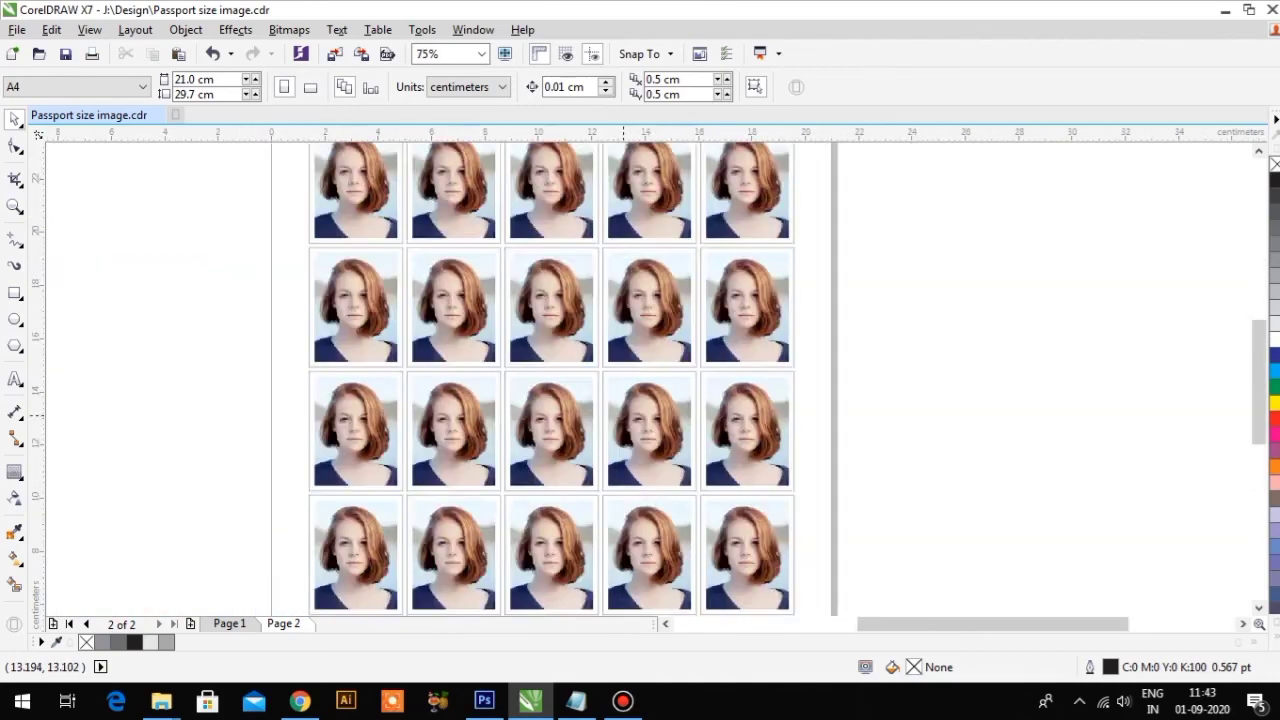
scroll(612, 320, down, 2)
scroll(470, 327, up, 1)
scroll(470, 327, up, 1)
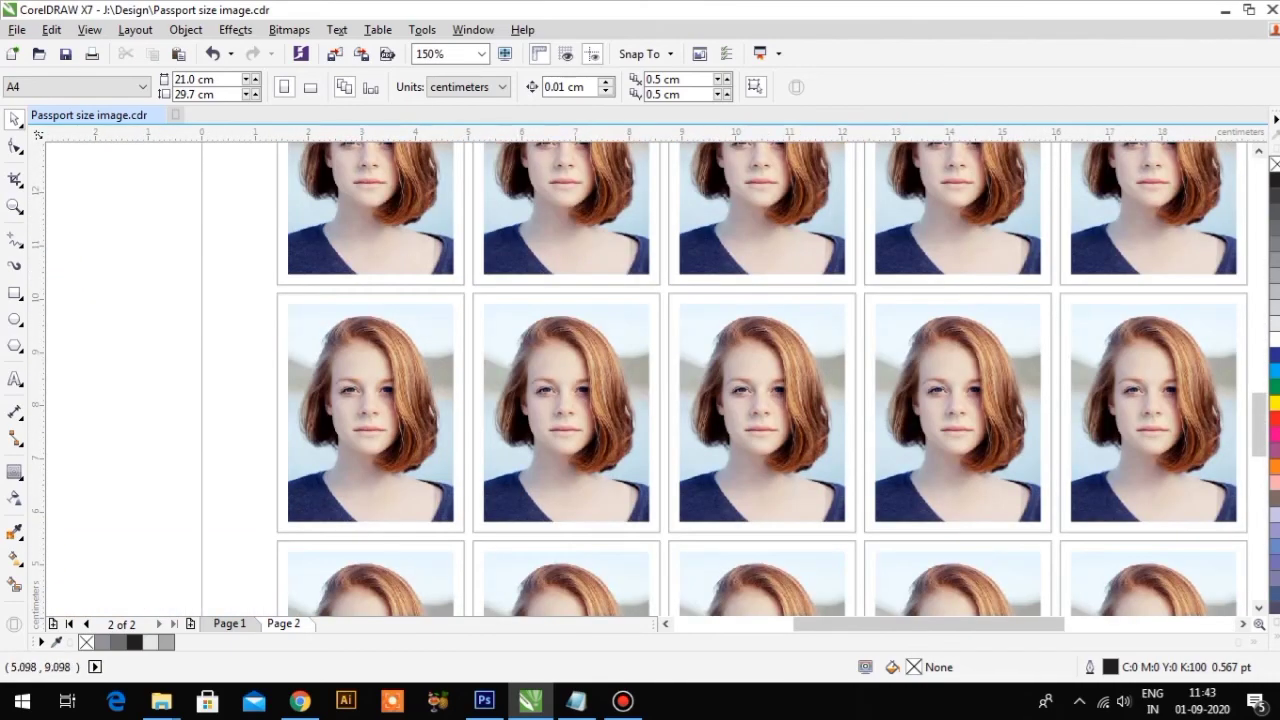
scroll(470, 327, up, 1)
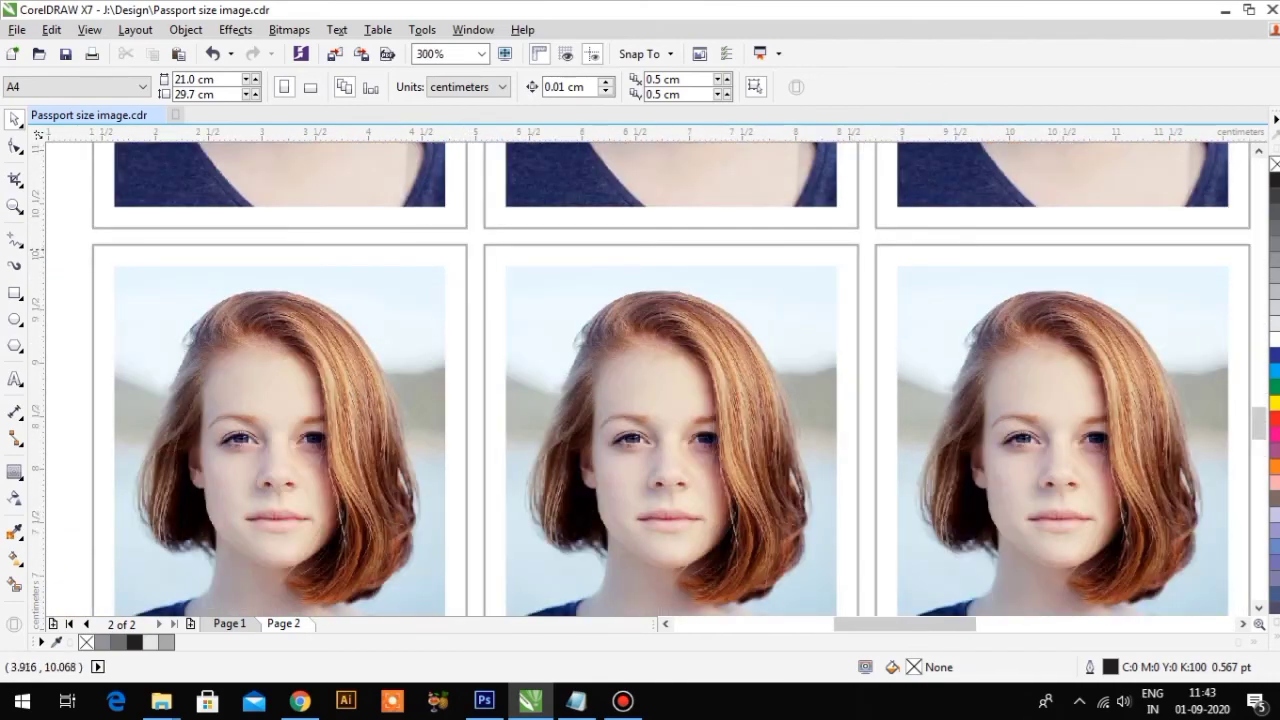
scroll(359, 243, down, 2)
scroll(594, 300, down, 1)
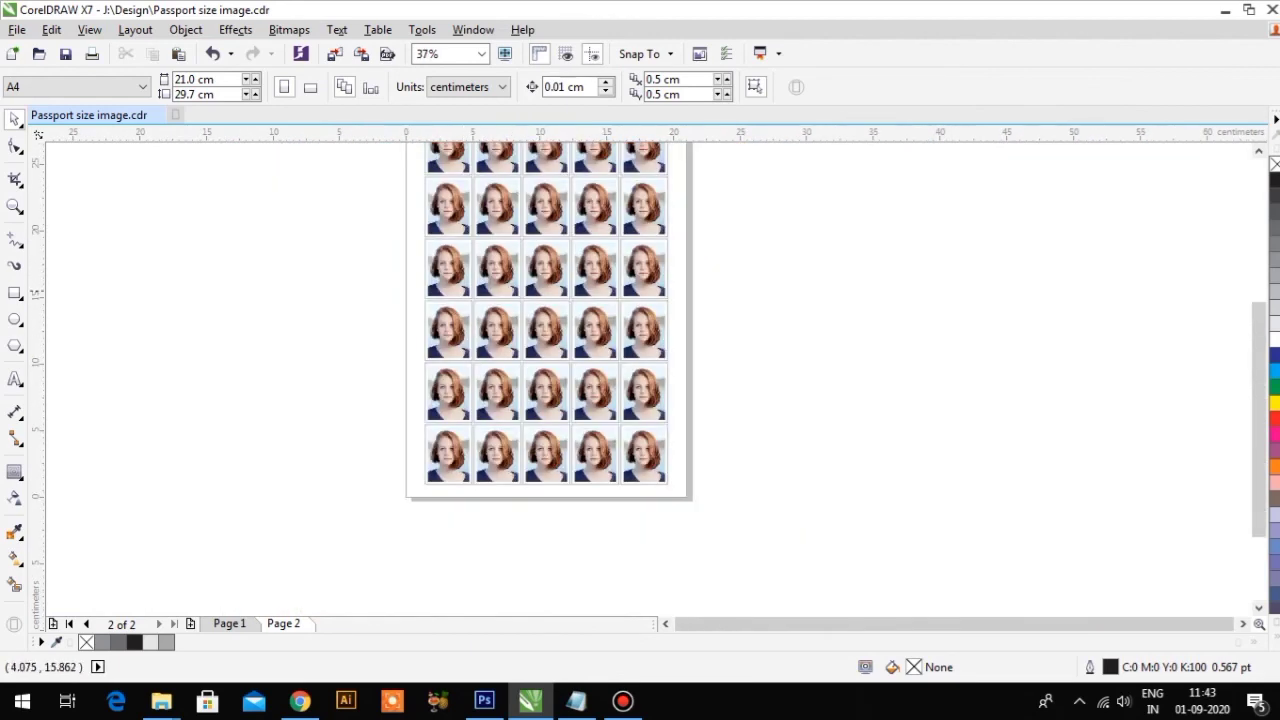
scroll(445, 303, down, 1)
drag(404, 172, 658, 458)
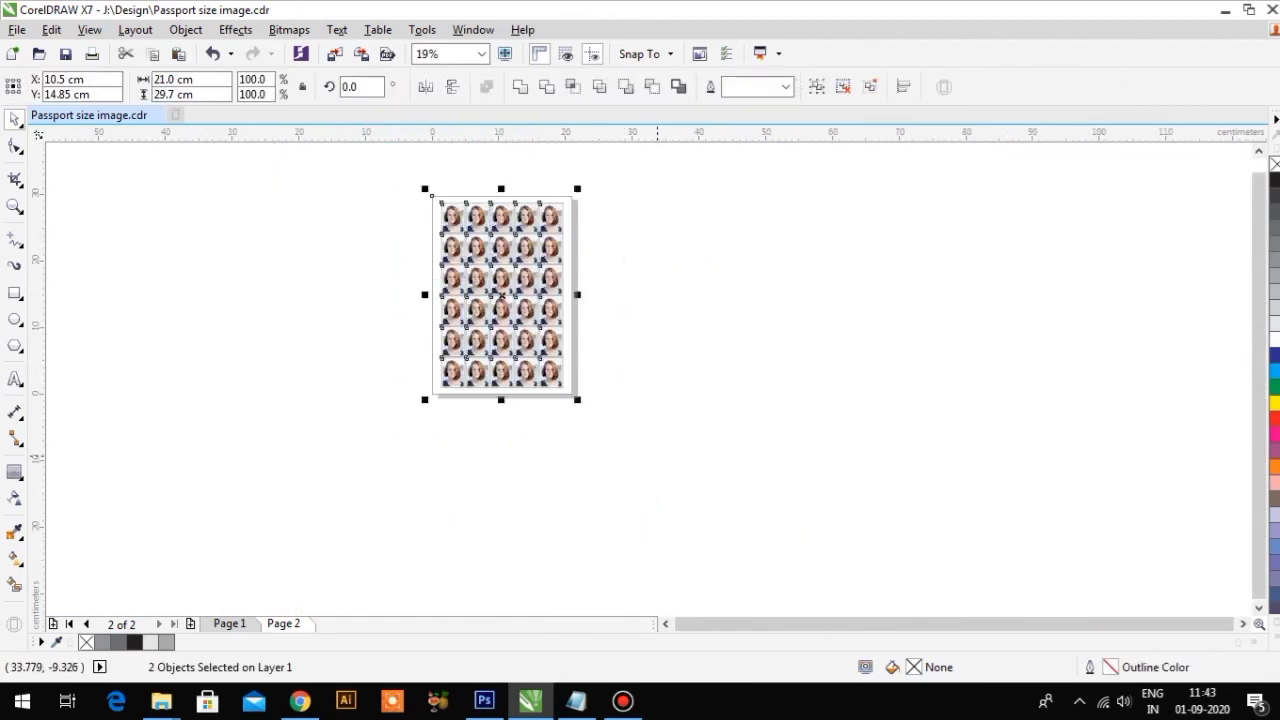
key(shift+F2)
key(F9)
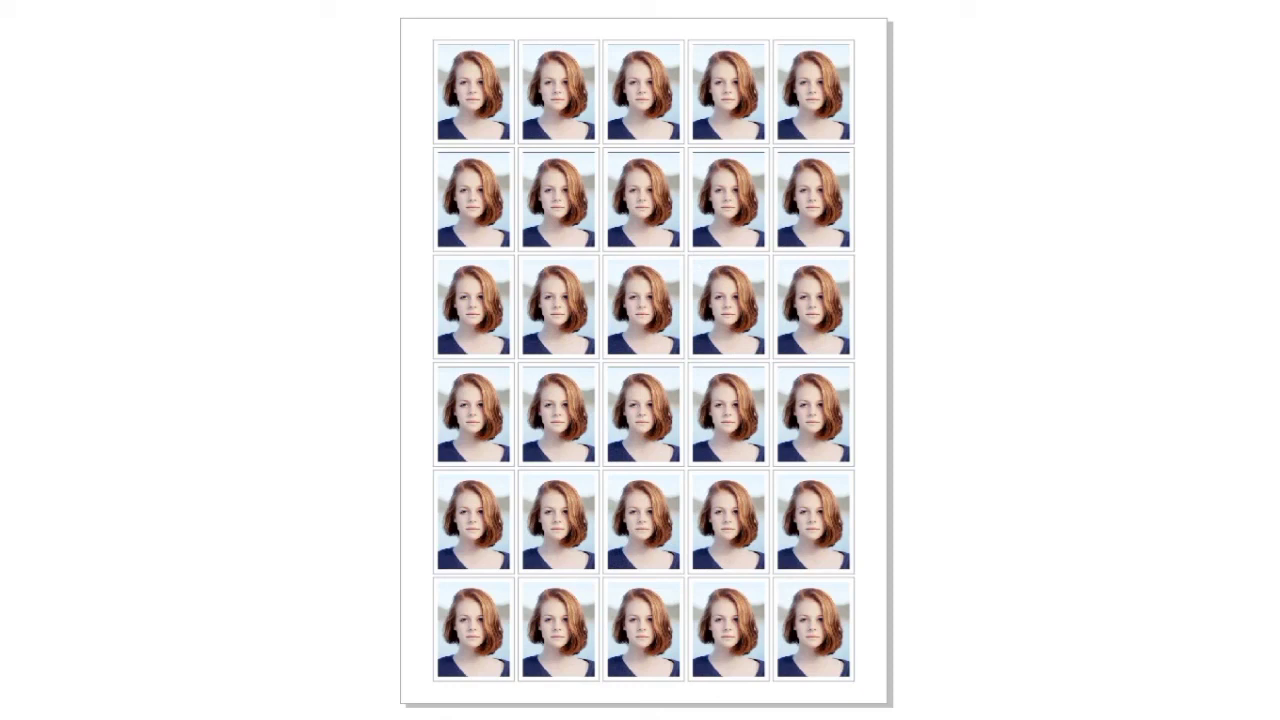
key(Escape)
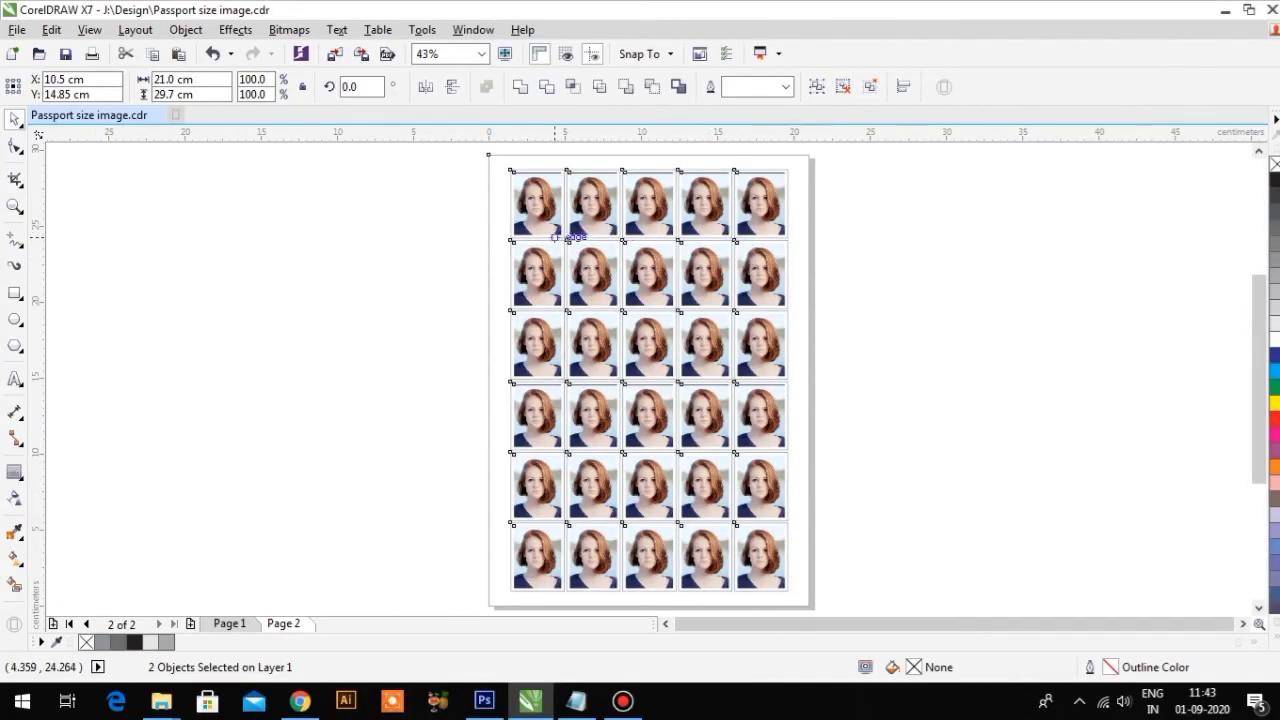
key(F3)
key(Escape)
scroll(619, 228, up, 2)
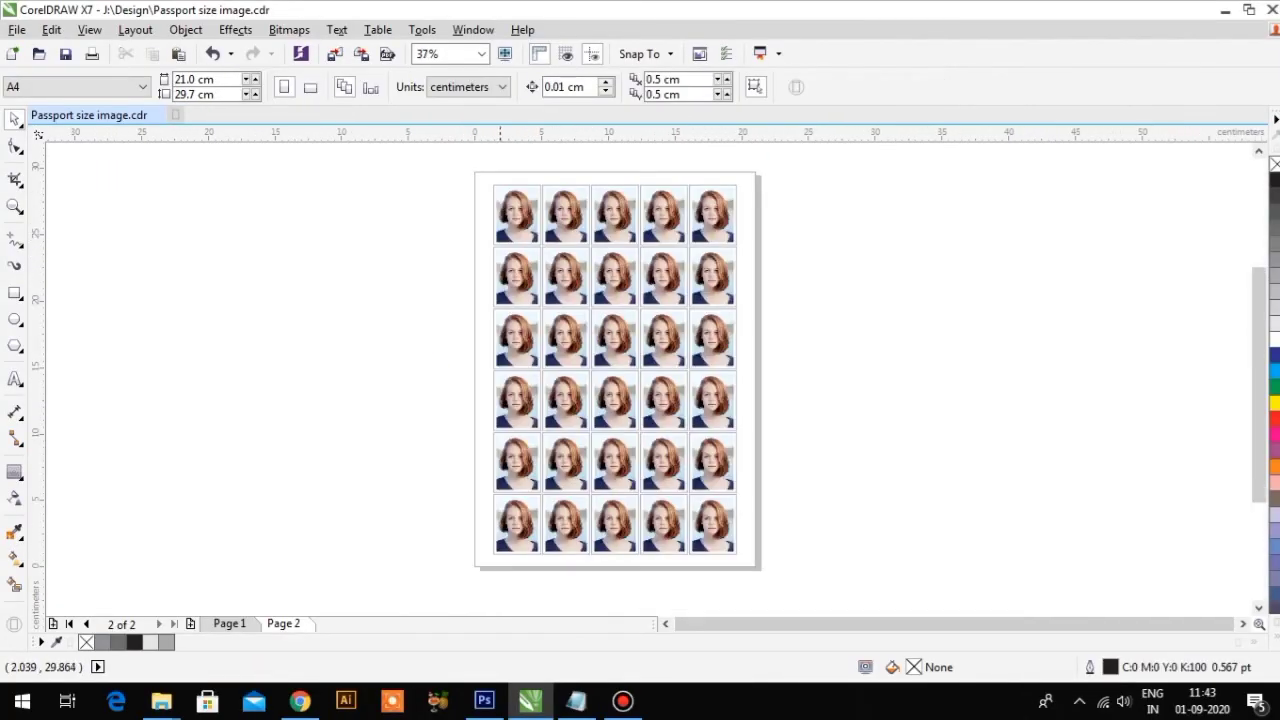
drag(468, 158, 783, 576)
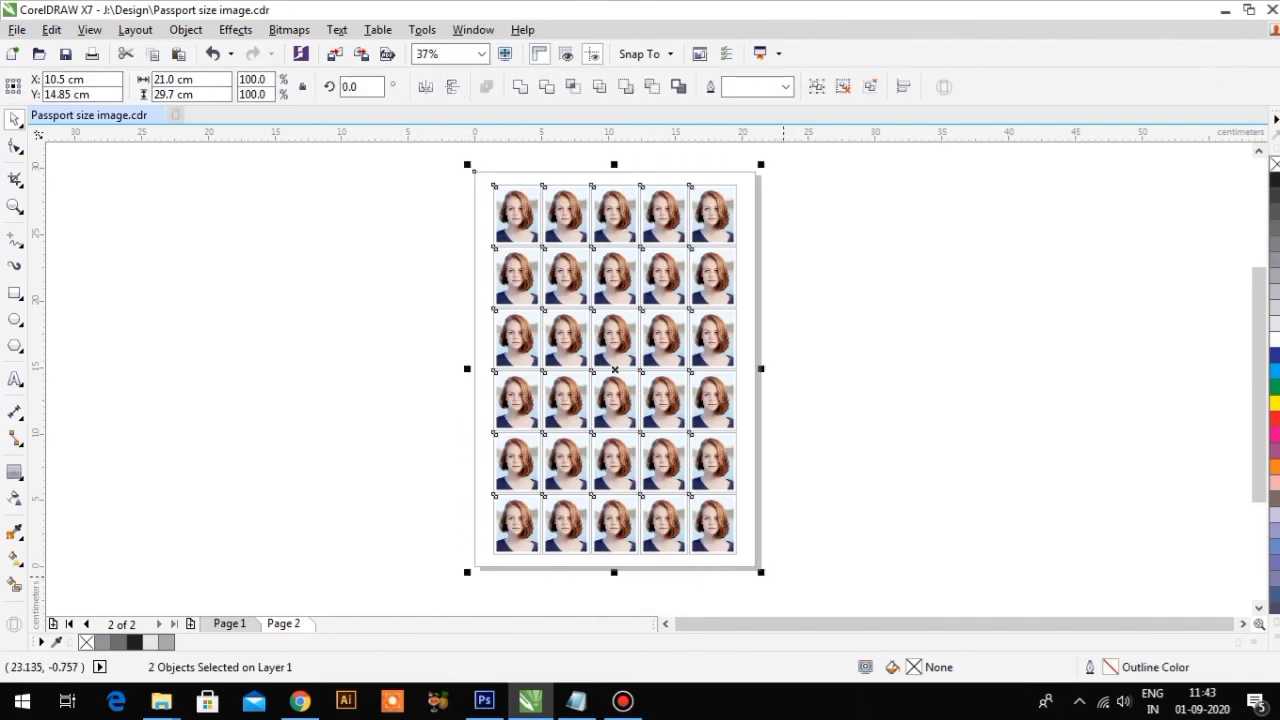
key(shift+F4)
key(F9)
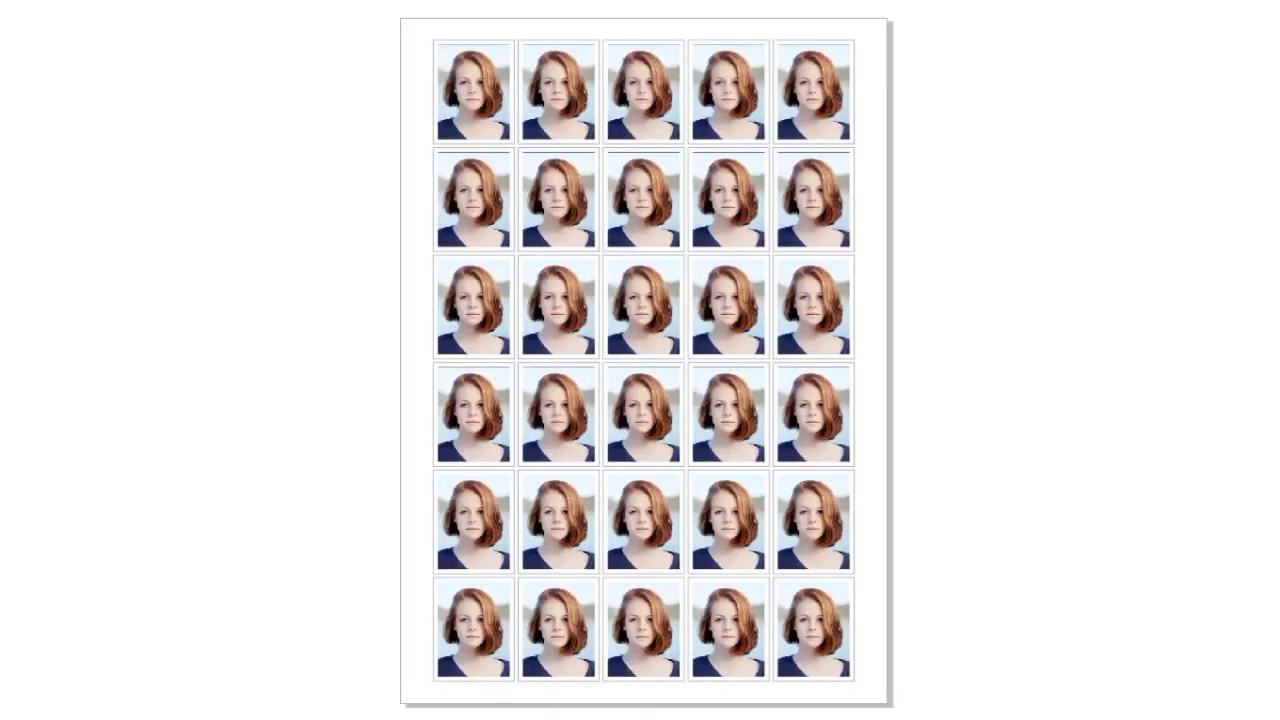
key(Escape)
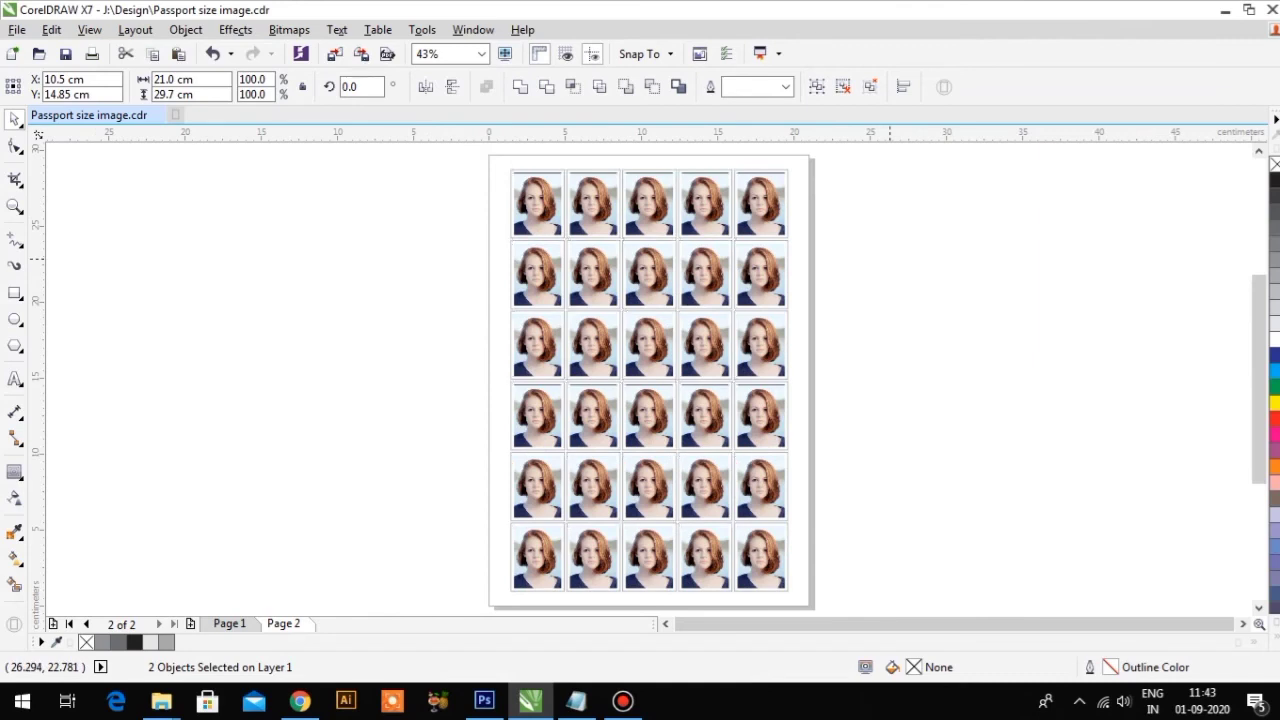
key(Escape)
scroll(648, 167, up, 3)
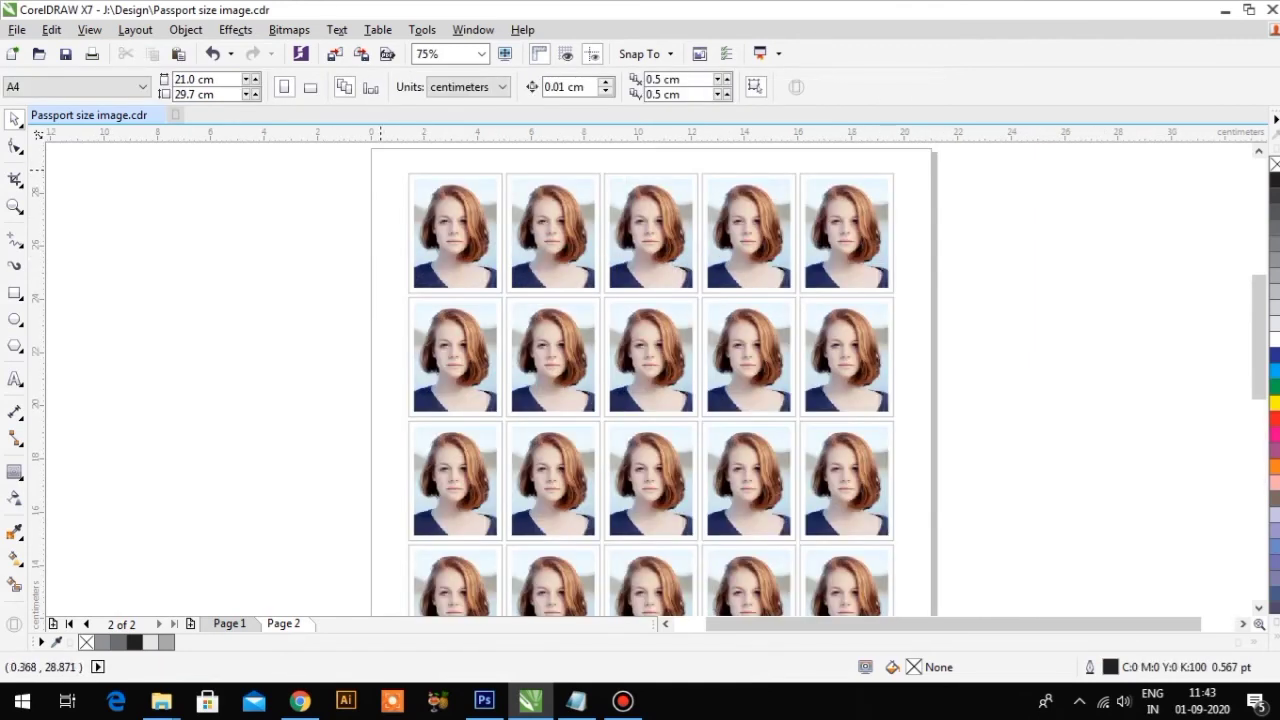
scroll(574, 196, up, 3)
scroll(553, 268, down, 3)
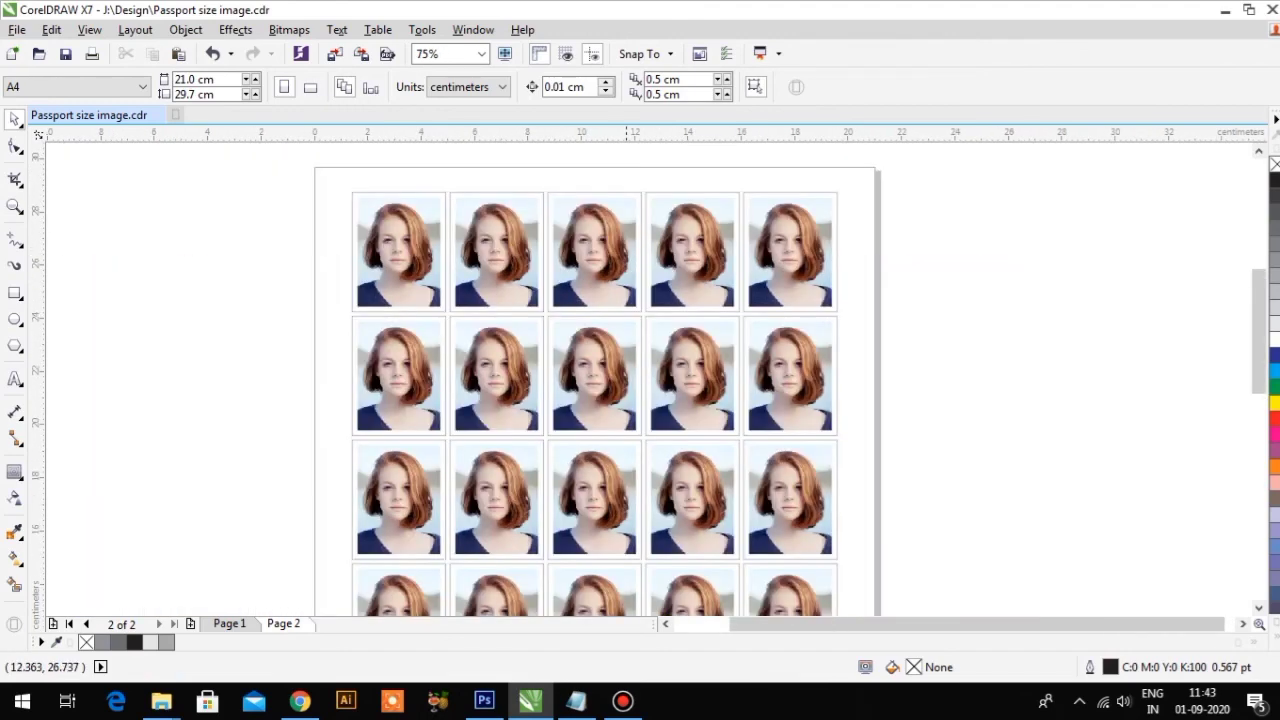
key(z)
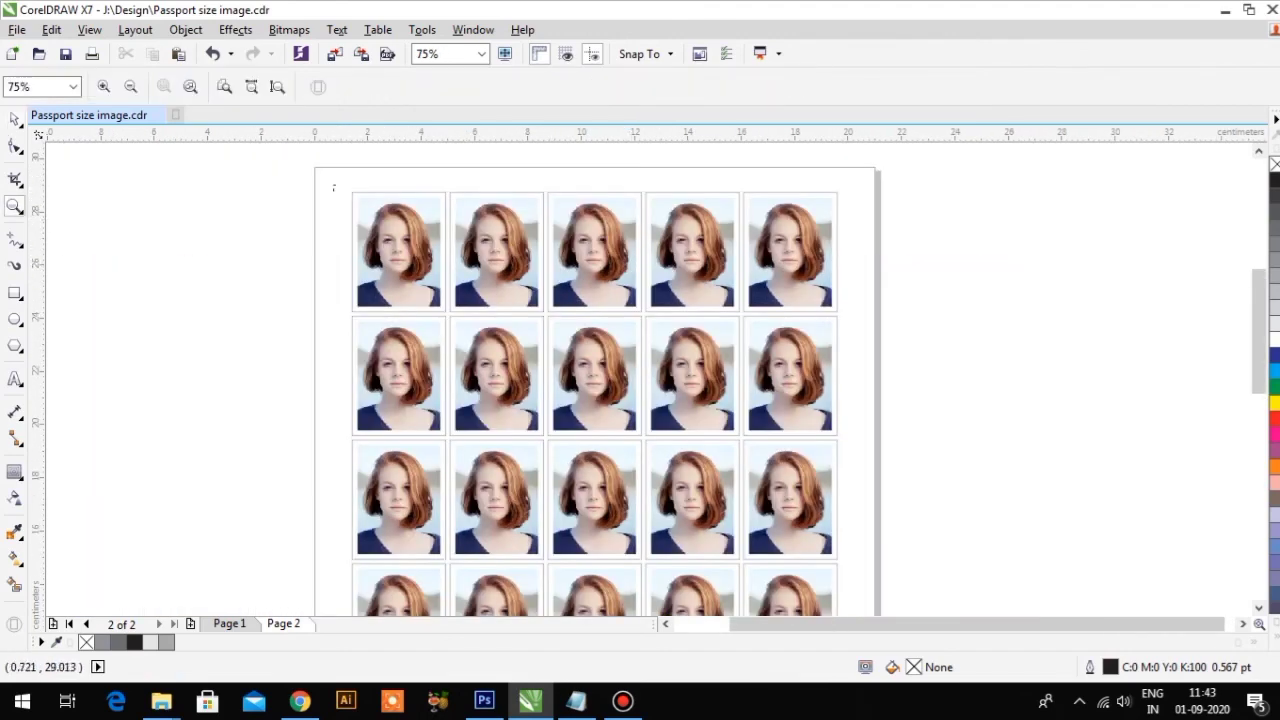
mouse_move(333, 185)
mouse_down()
mouse_move(783, 343)
mouse_move(840, 443)
mouse_up()
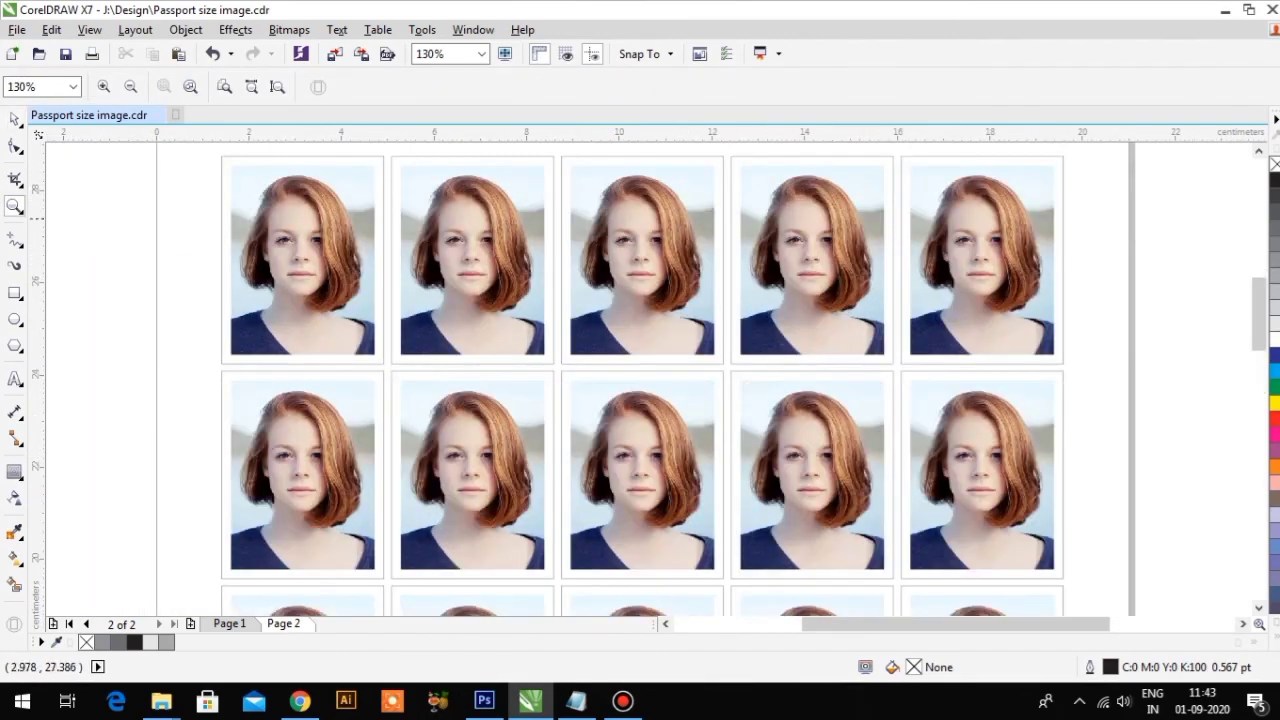
click(15, 118)
drag(1258, 300, 1258, 342)
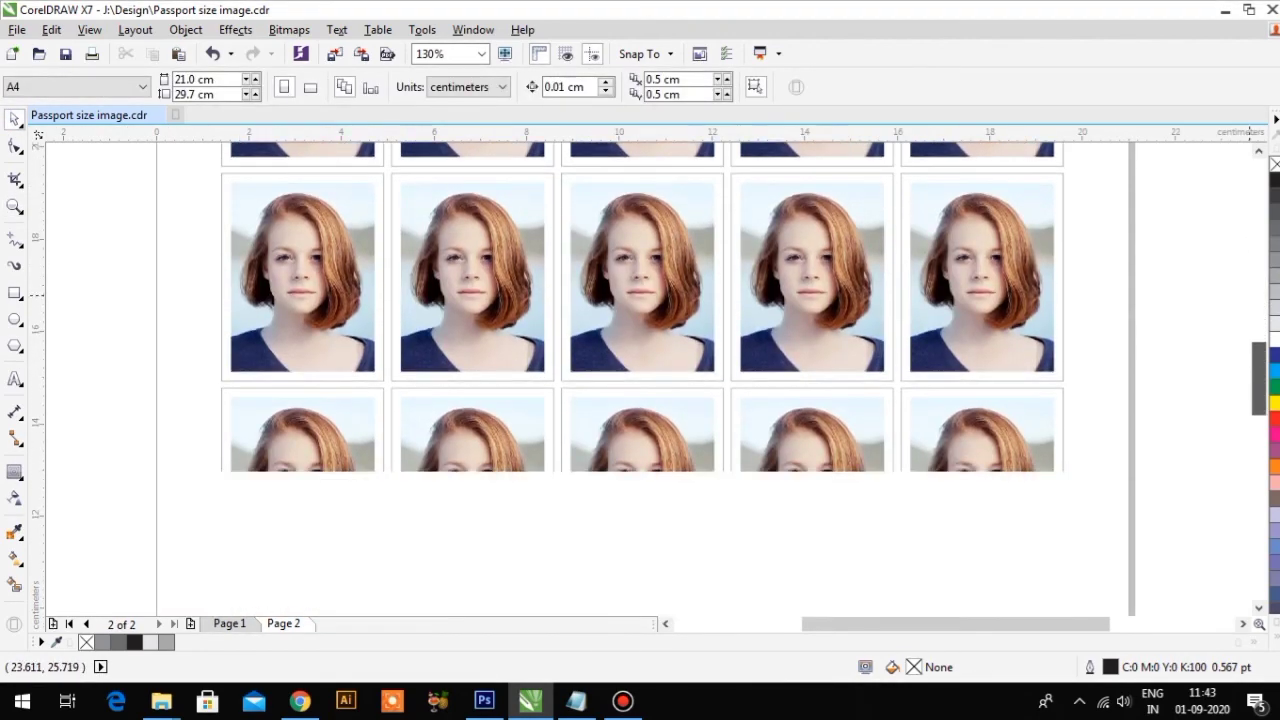
scroll(529, 214, down, 3)
drag(529, 214, 714, 488)
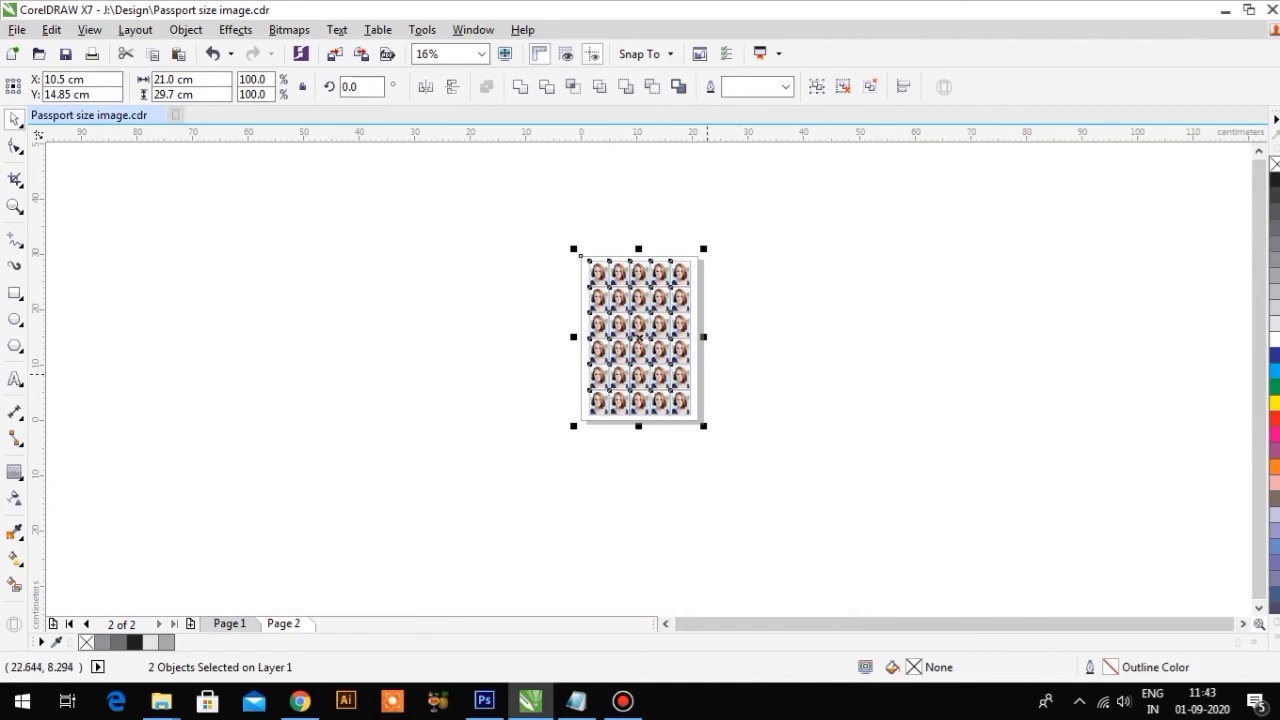
key(shift+F2)
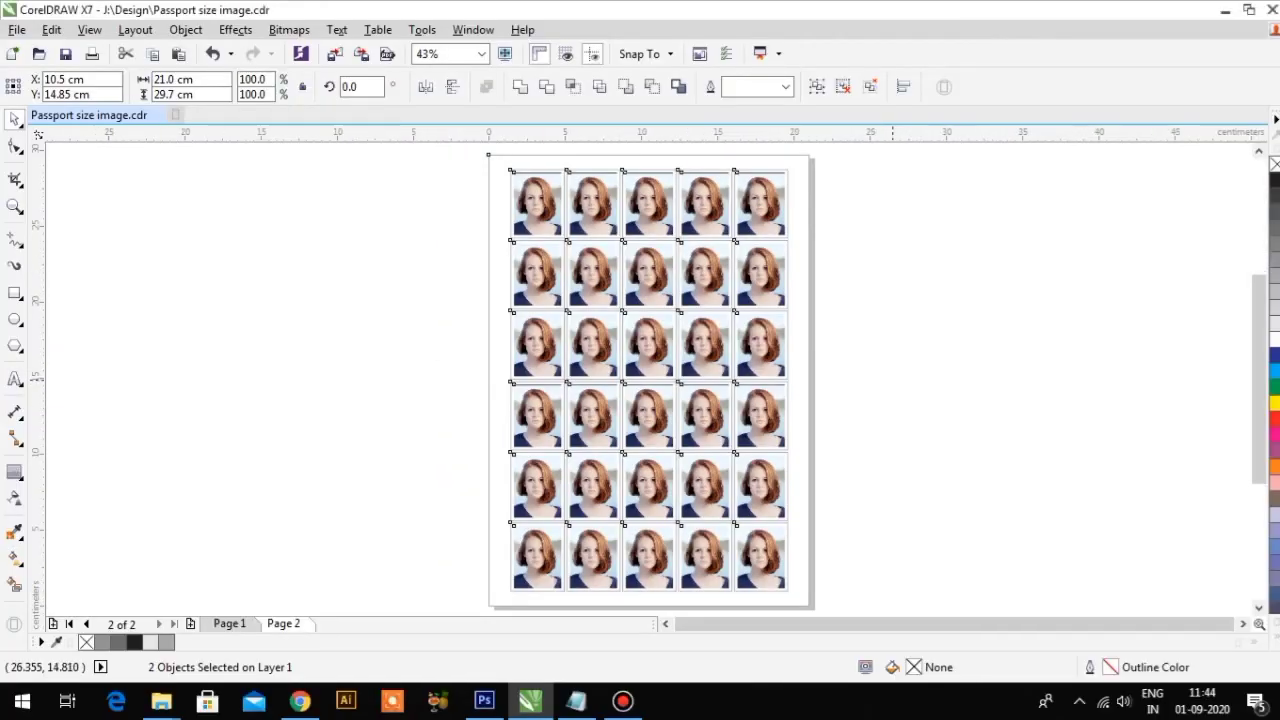
scroll(568, 168, up, 2)
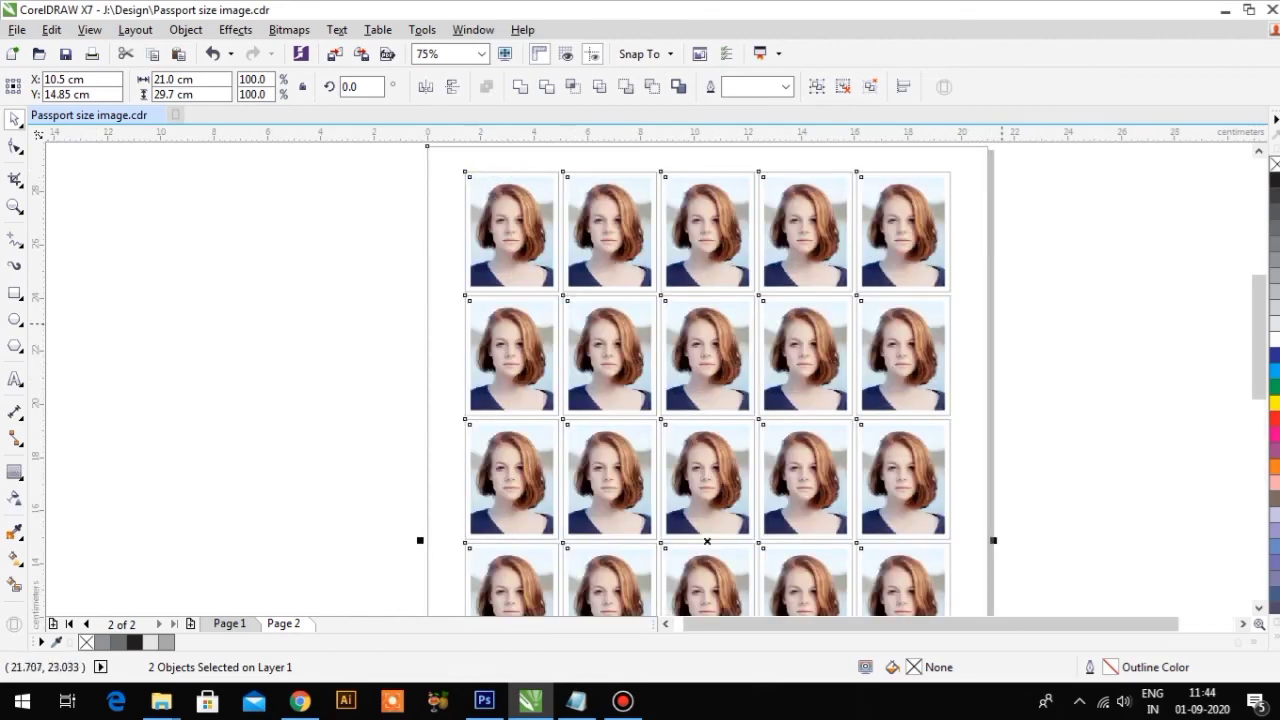
key(shift+F4)
Deselect the grid and border, then preview the 5×6 photo sheet full screen with F9.
click(455, 296)
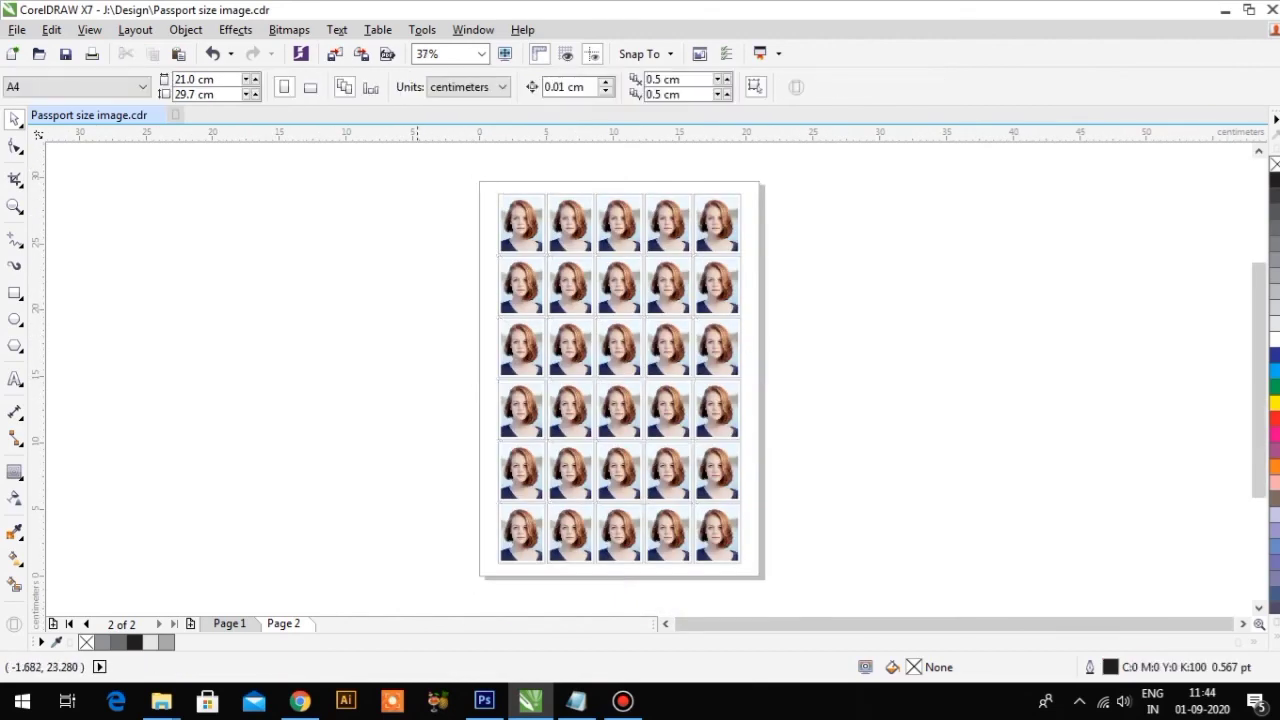
scroll(779, 570, down, 1)
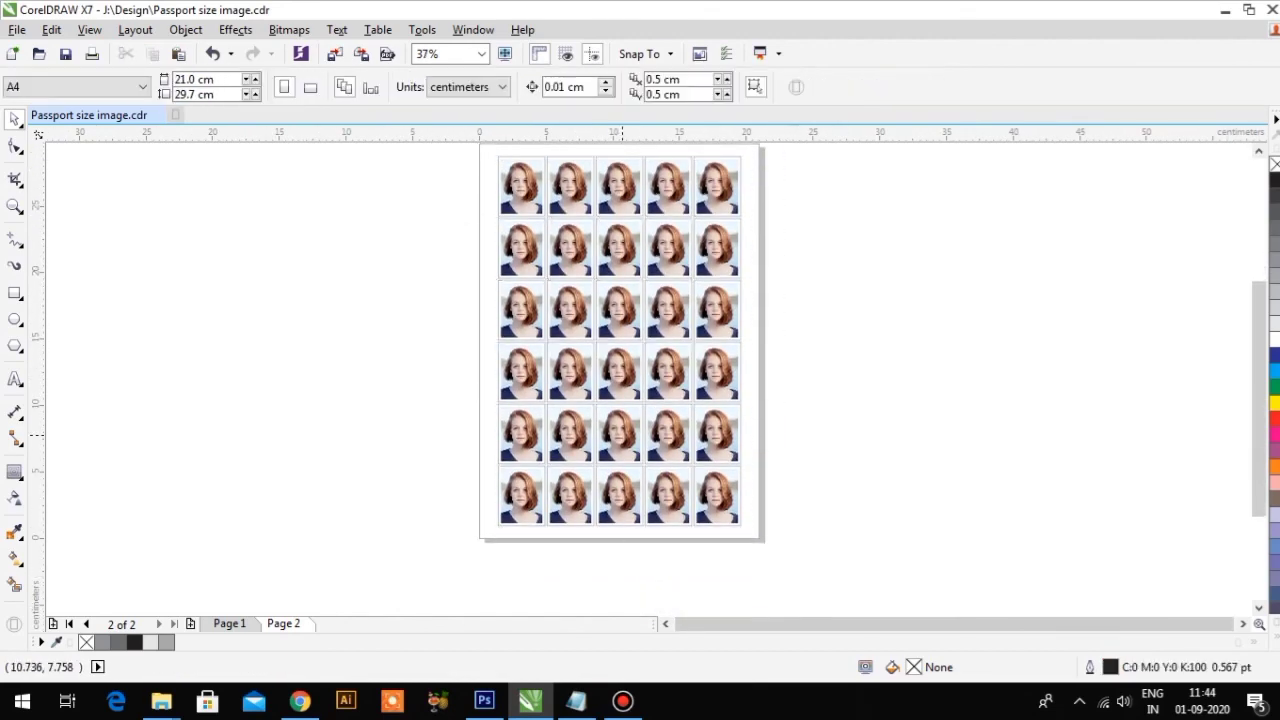
scroll(628, 430, down, 2)
key(F9)
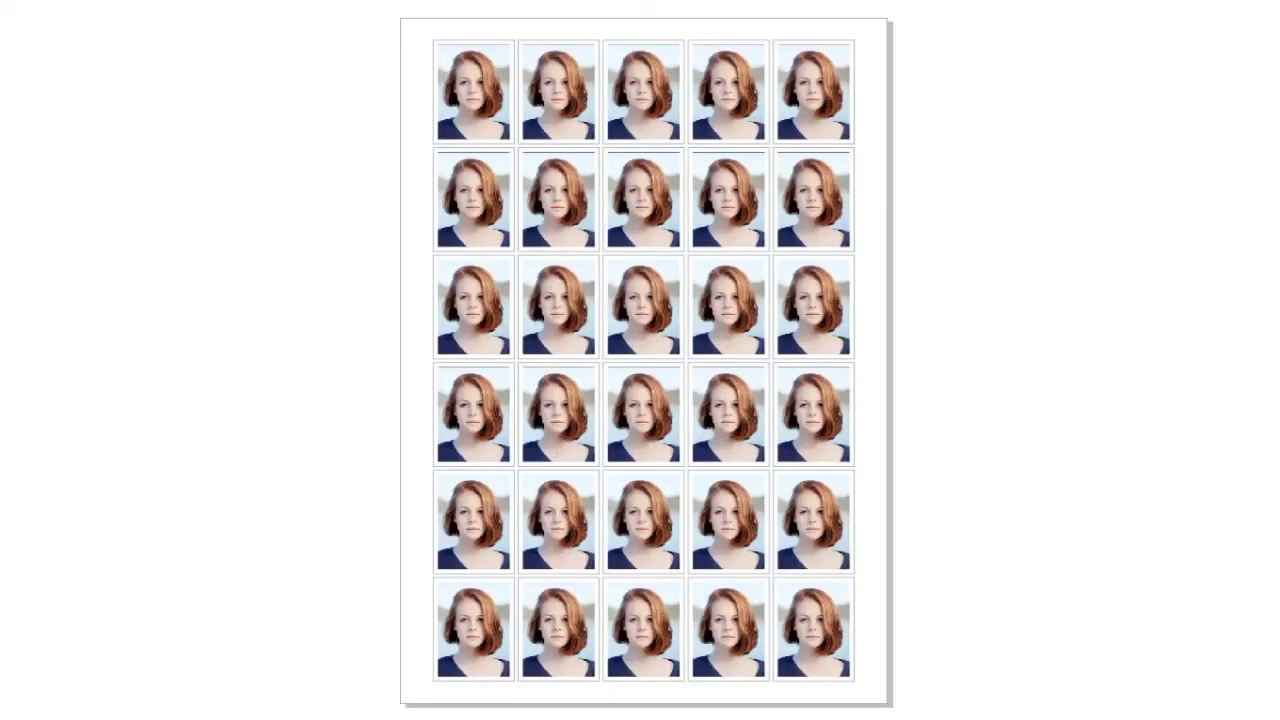